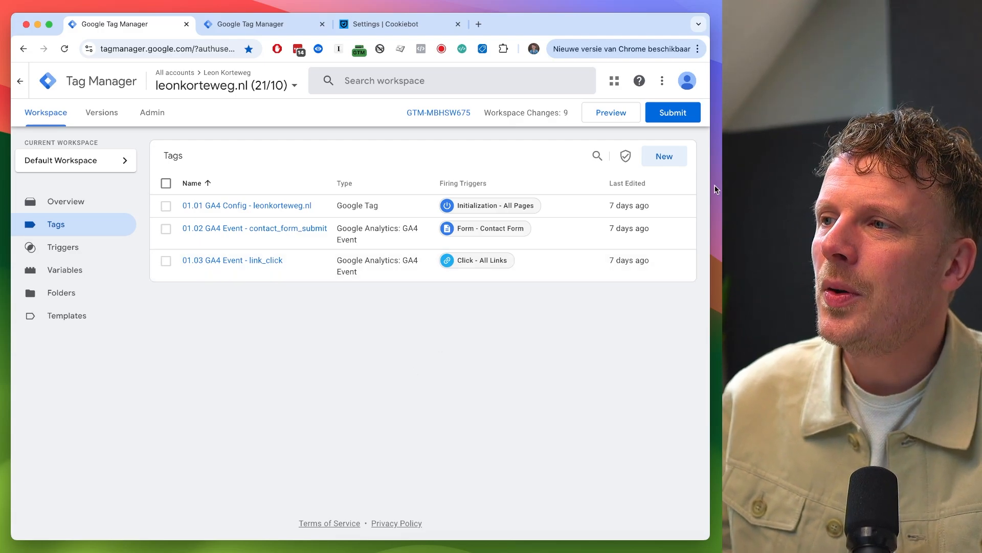
- Create a new tag and name it "99.01 Cookiebot"
click(676, 157)
click(157, 81)
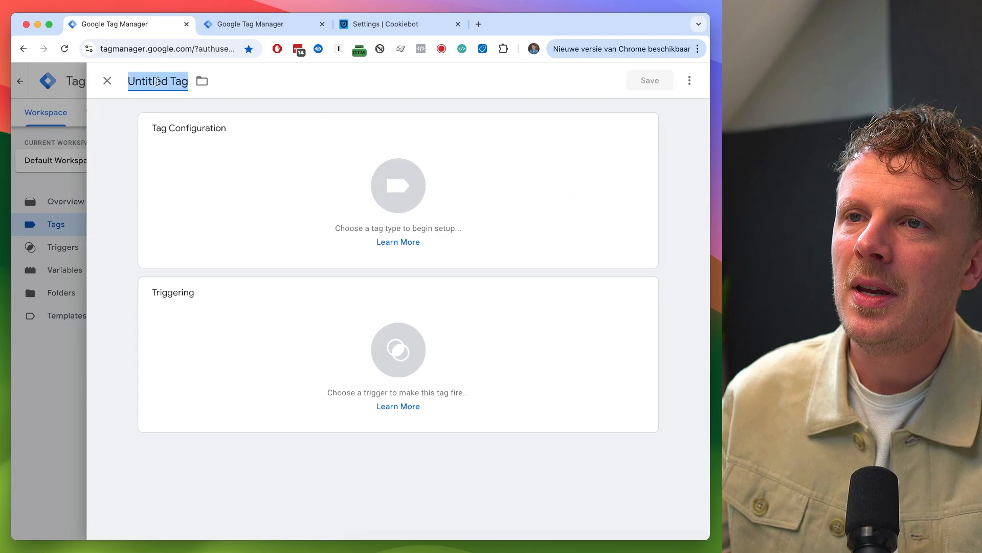
text(99.01)
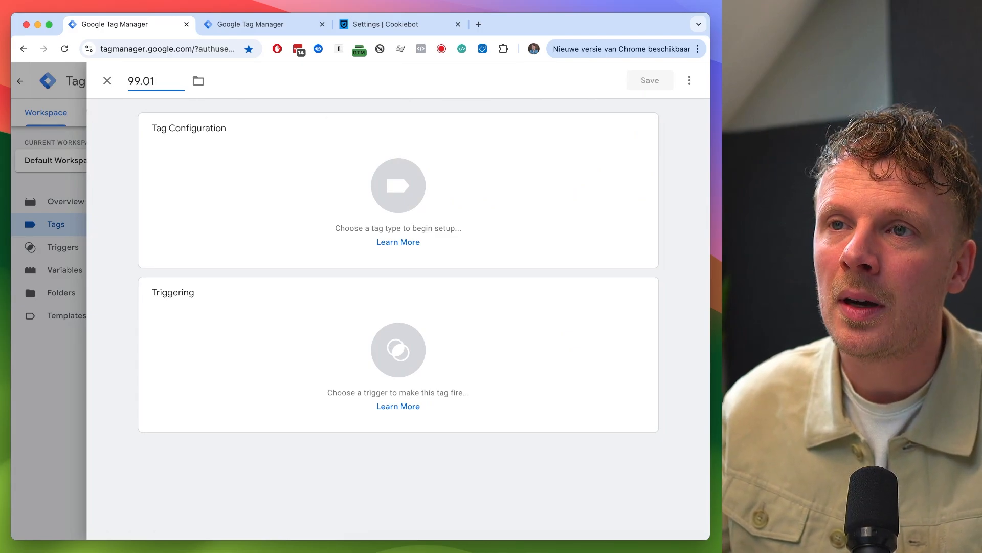
text( Cookiebot)
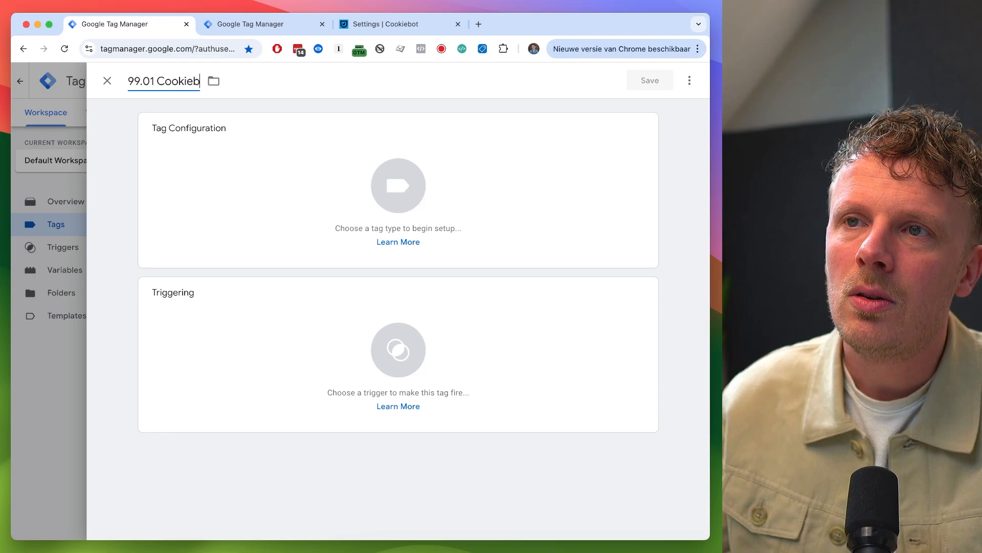
- Import the Cookiebot CMP template from the Community Template Gallery as the tag type and add it to the workspace
click(229, 180)
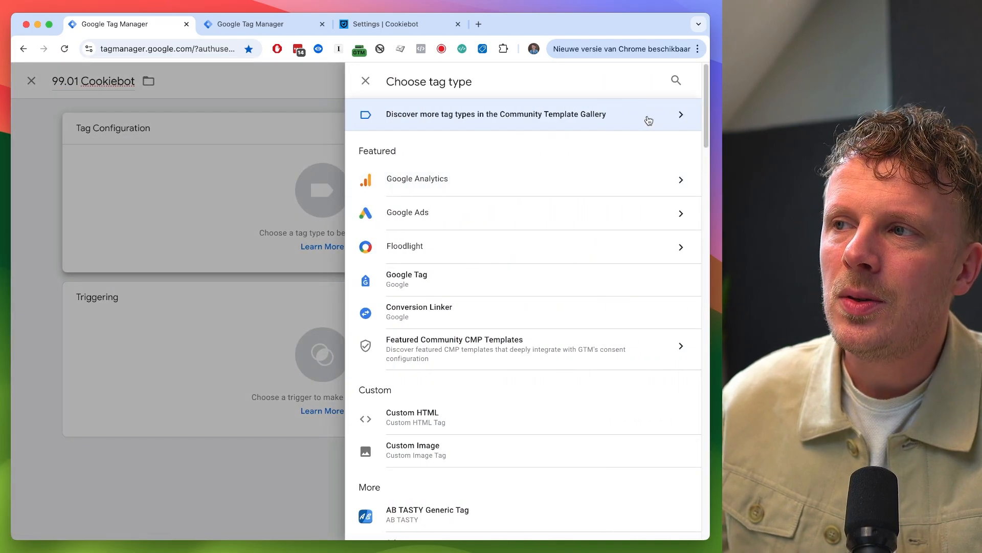
click(647, 116)
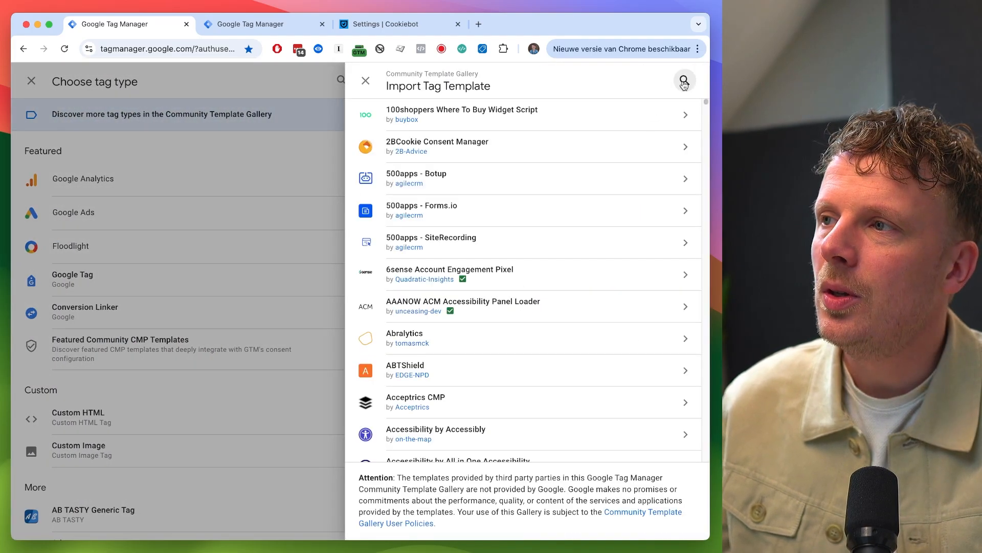
click(684, 80)
text(cookiebot)
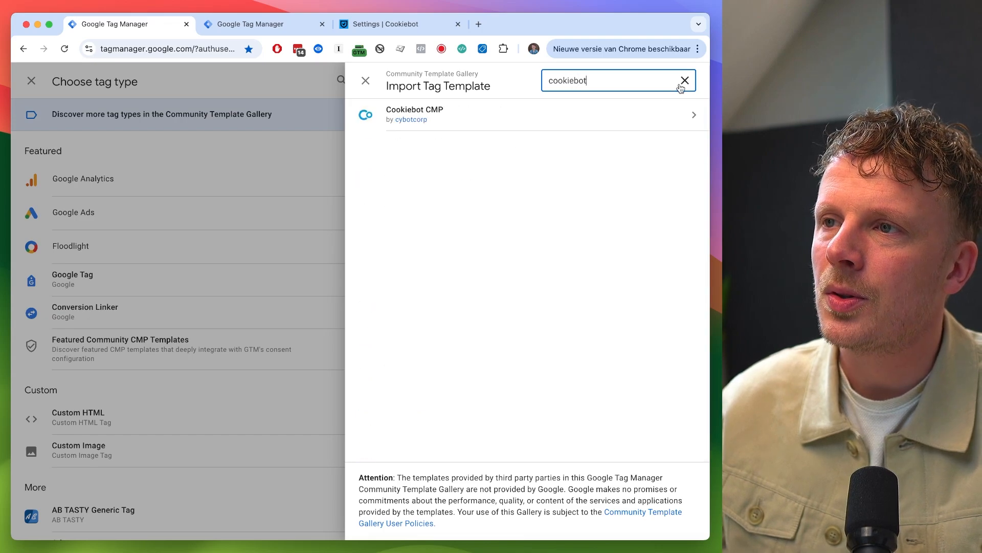
click(554, 126)
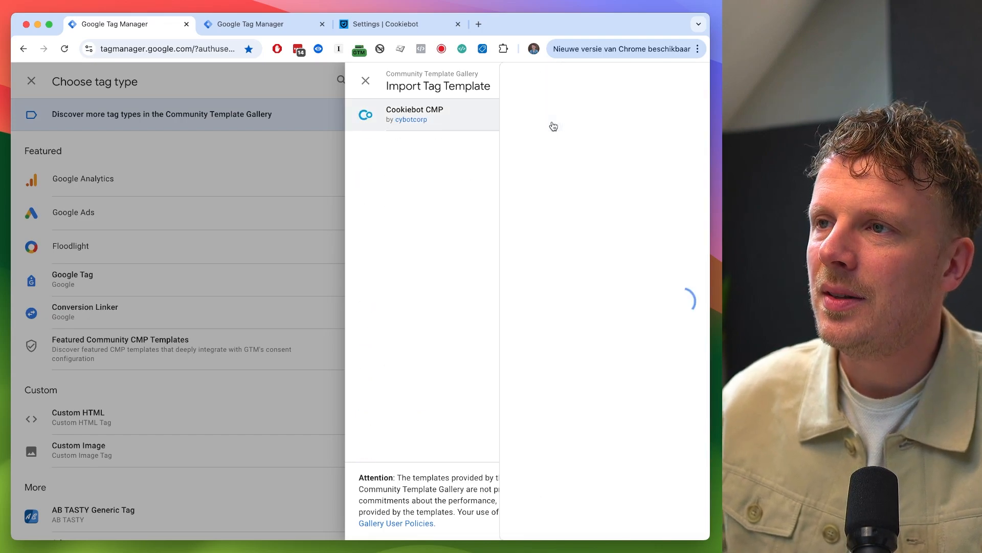
click(638, 75)
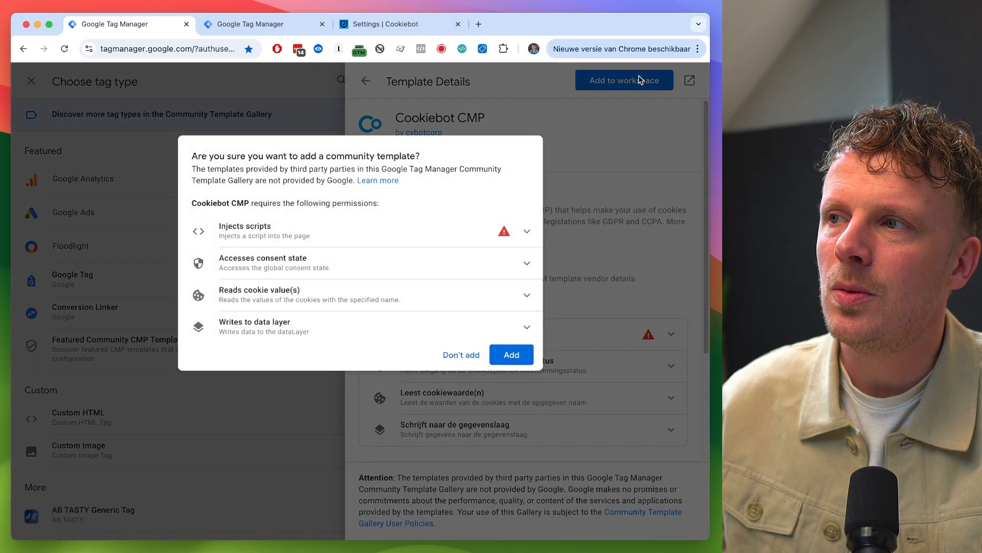
click(520, 353)
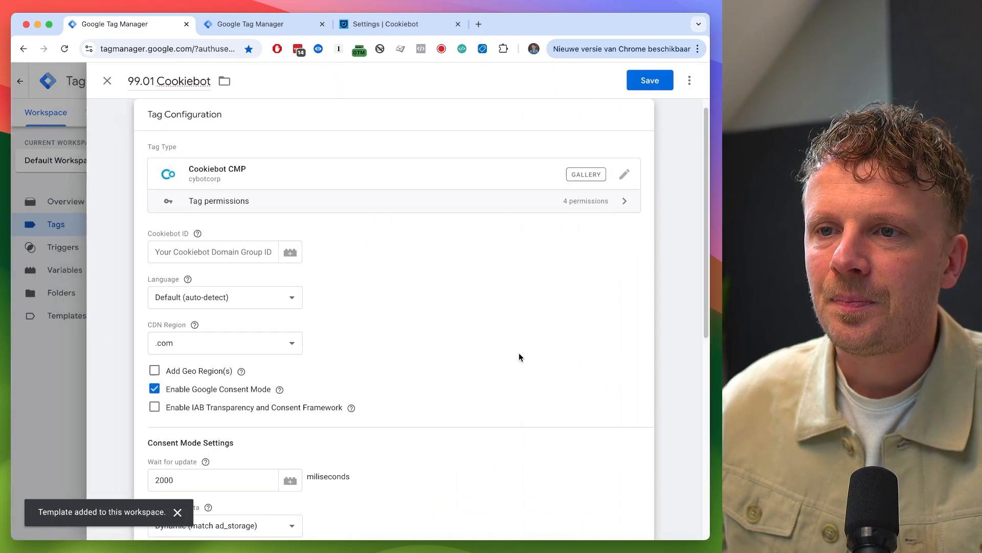
- Copy the Domain Group ID from the Cookiebot settings tab and paste it into the tag's Cookiebot ID field
click(166, 246)
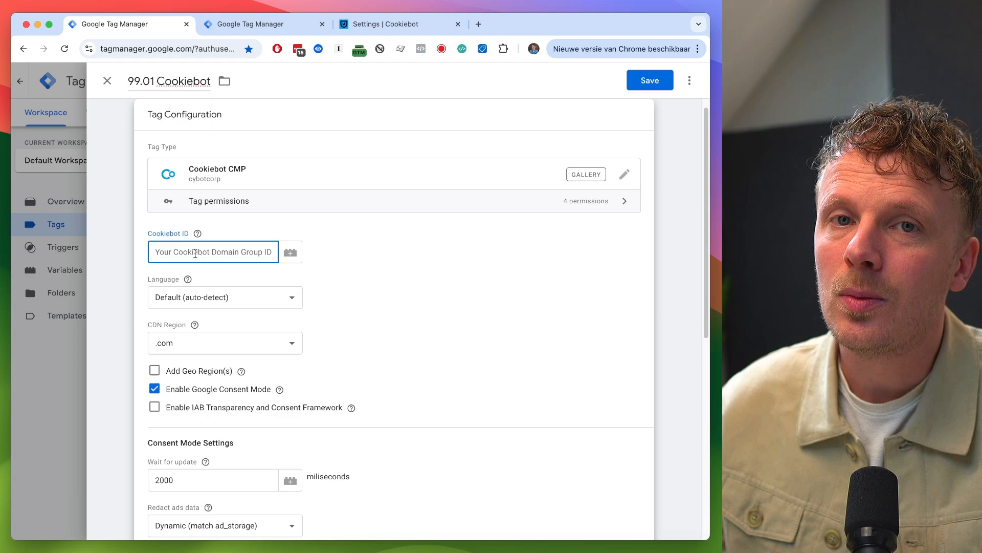
key(ctrl+shift+Tab)
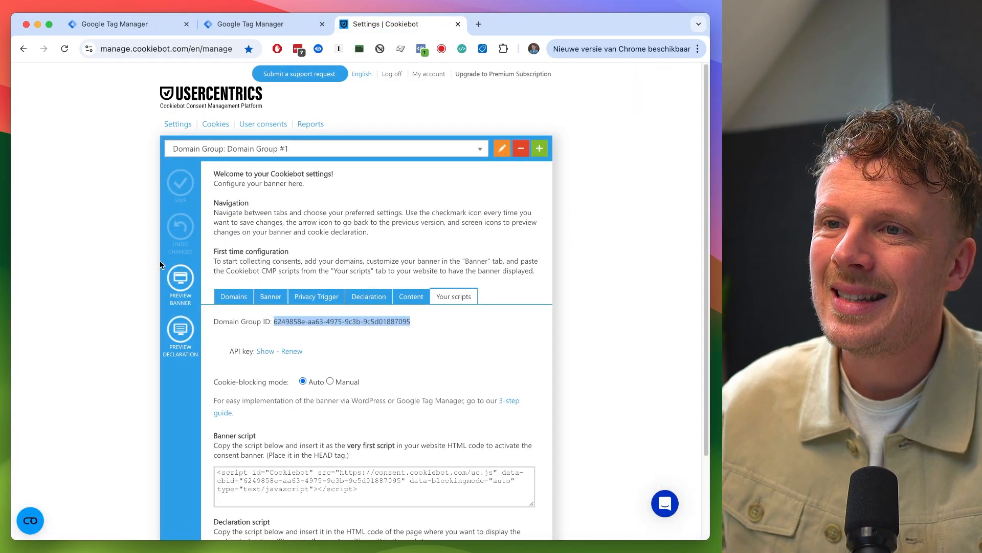
click(42, 253)
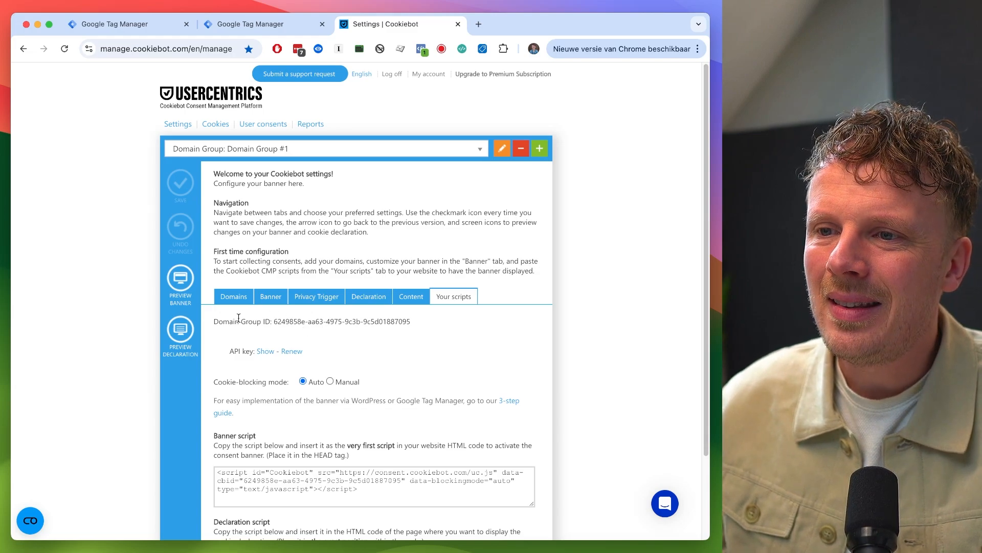
drag(274, 321, 387, 320)
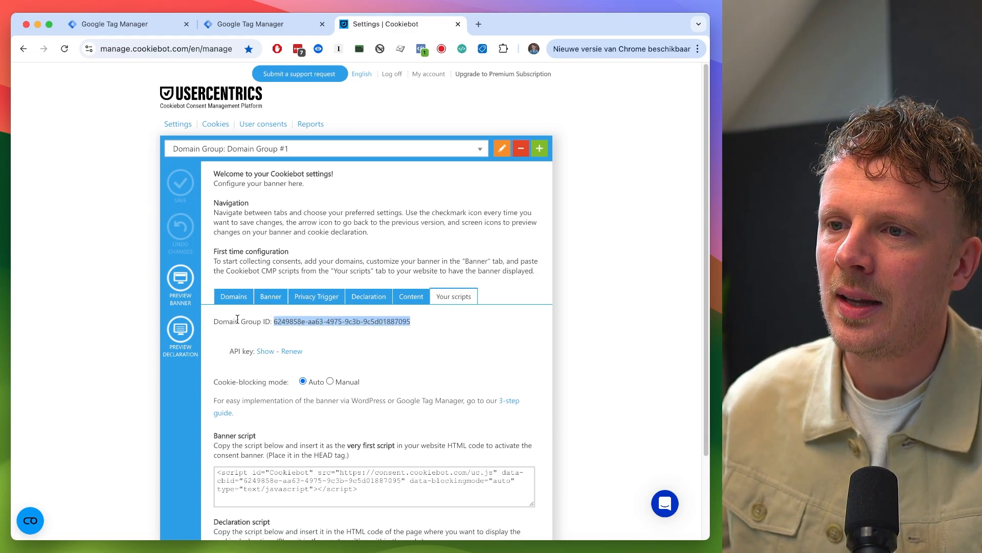
drag(275, 321, 411, 322)
key(super+c)
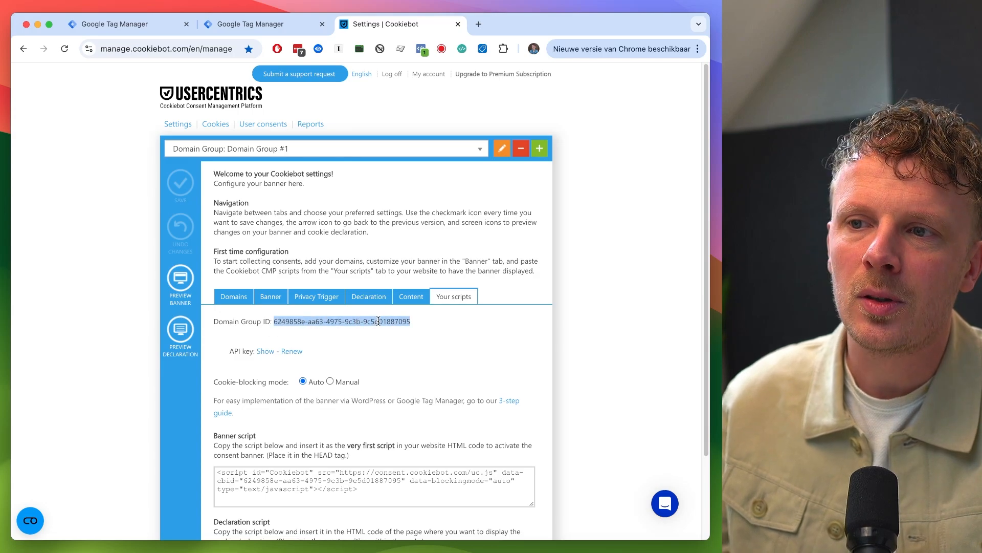
key(super+1)
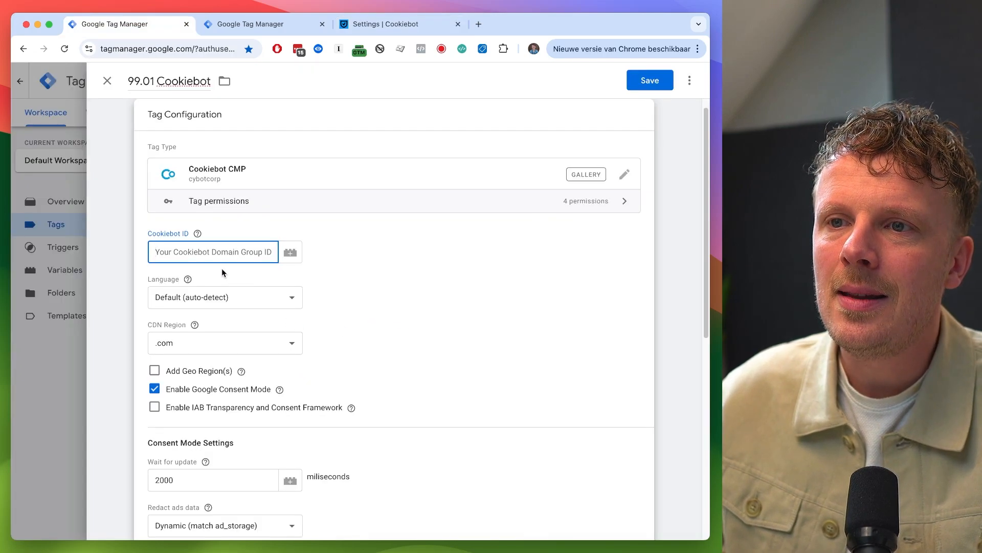
key(super+v)
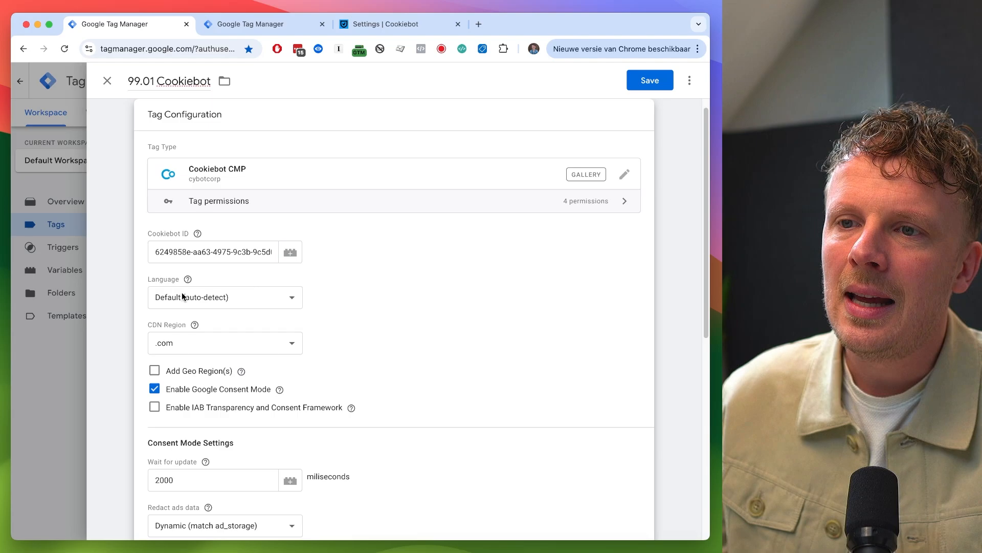
- Set the CDN Region to .eu and enable URL passthrough in the consent mode settings
click(182, 350)
click(182, 357)
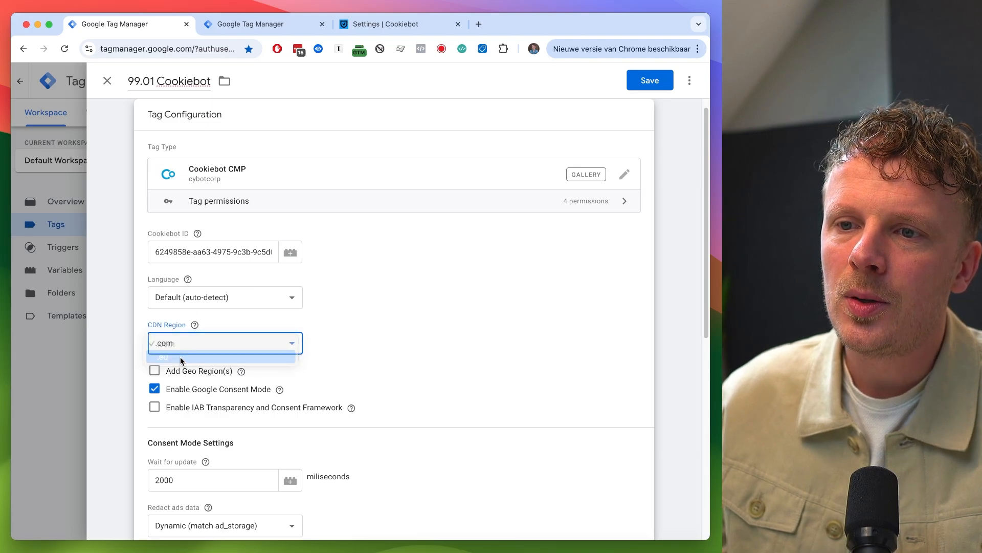
scroll(379, 356, down, 2)
scroll(378, 356, down, 4)
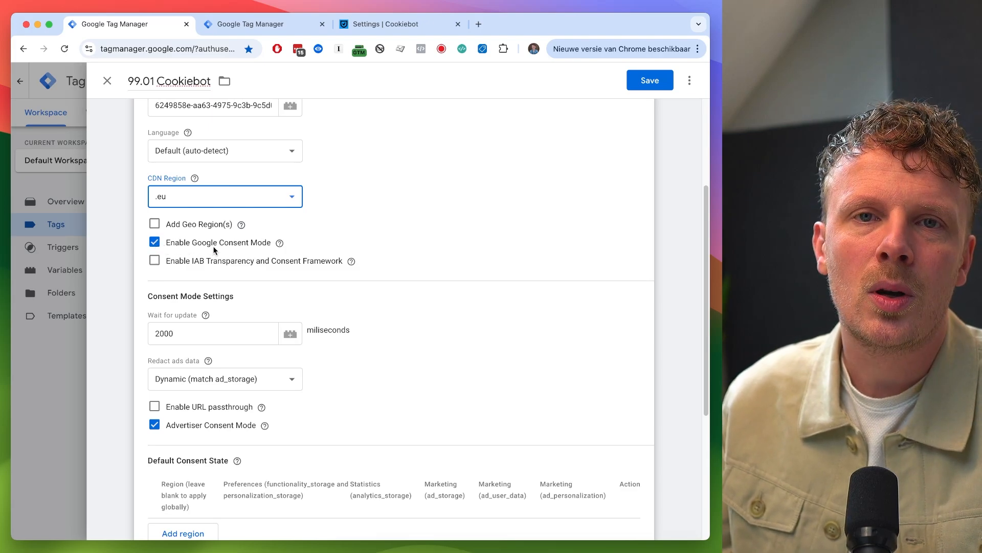
scroll(215, 250, down, 3)
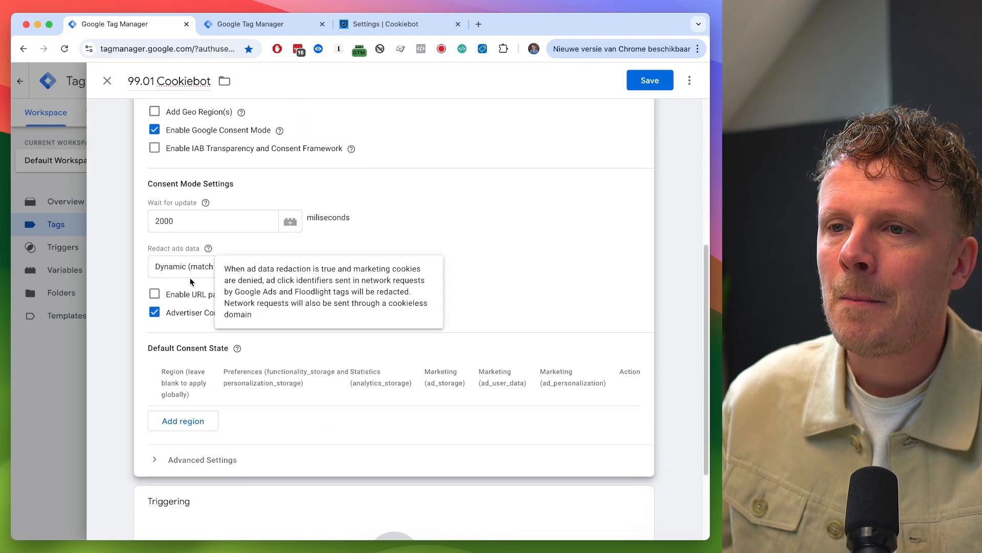
click(154, 294)
- Add a global default consent region with every consent category left as Denied
scroll(470, 268, down, 2)
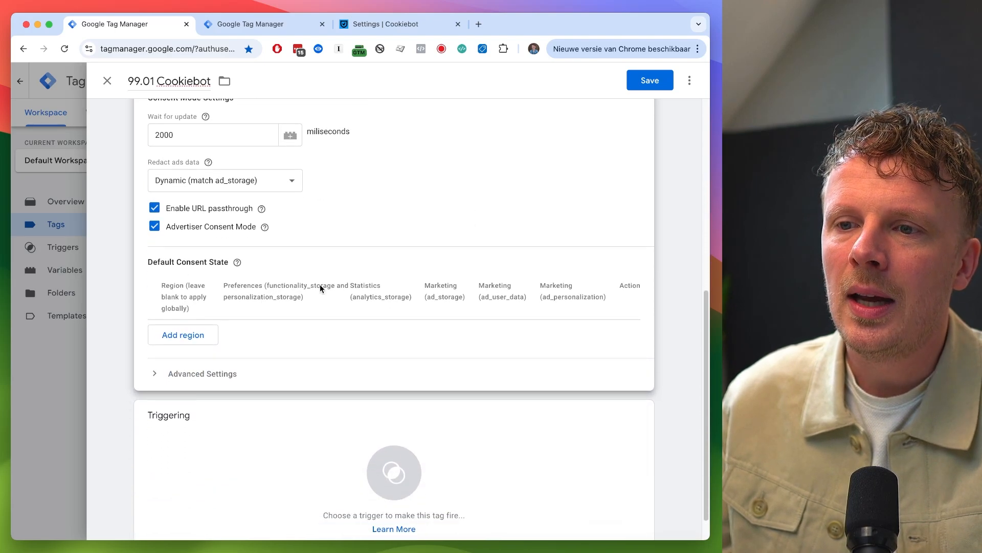
click(190, 338)
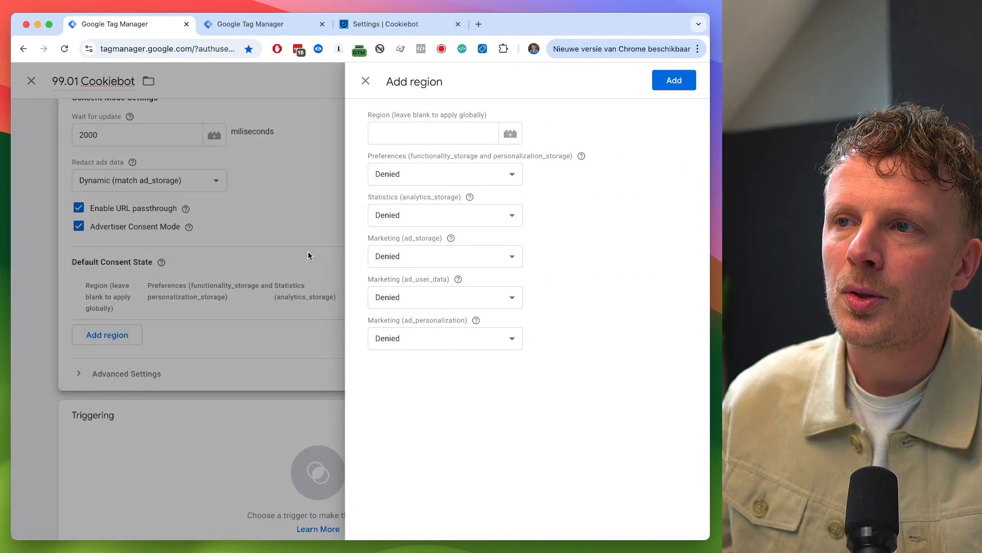
click(392, 131)
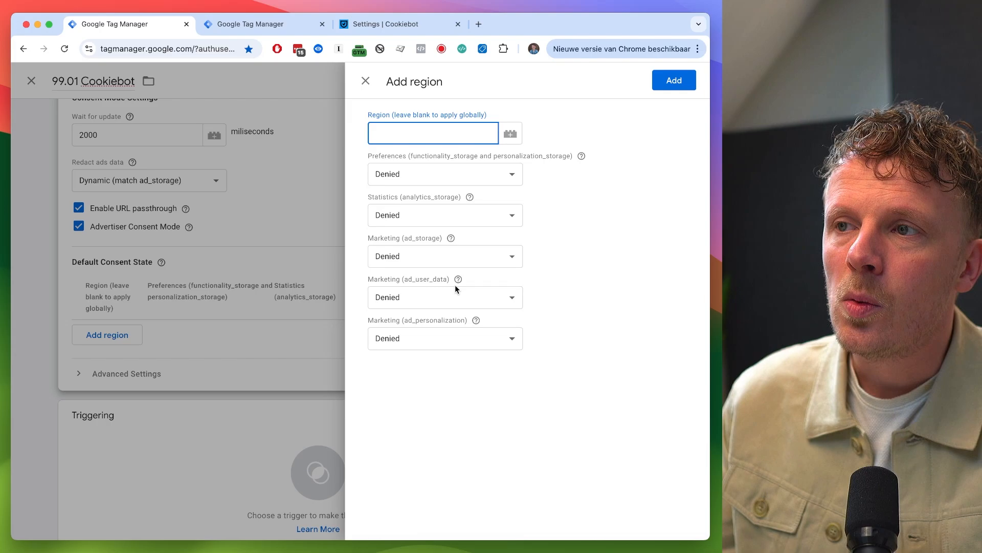
click(443, 201)
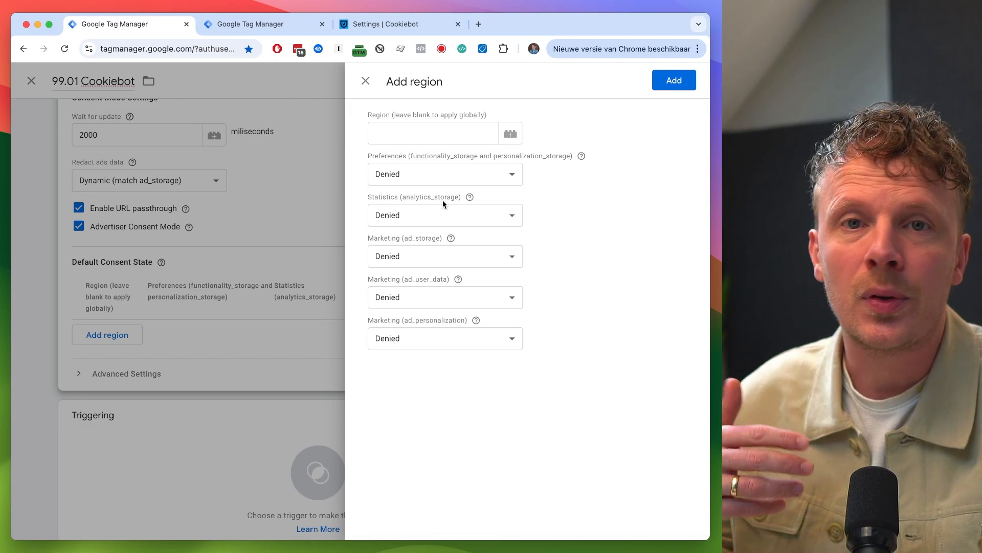
click(426, 175)
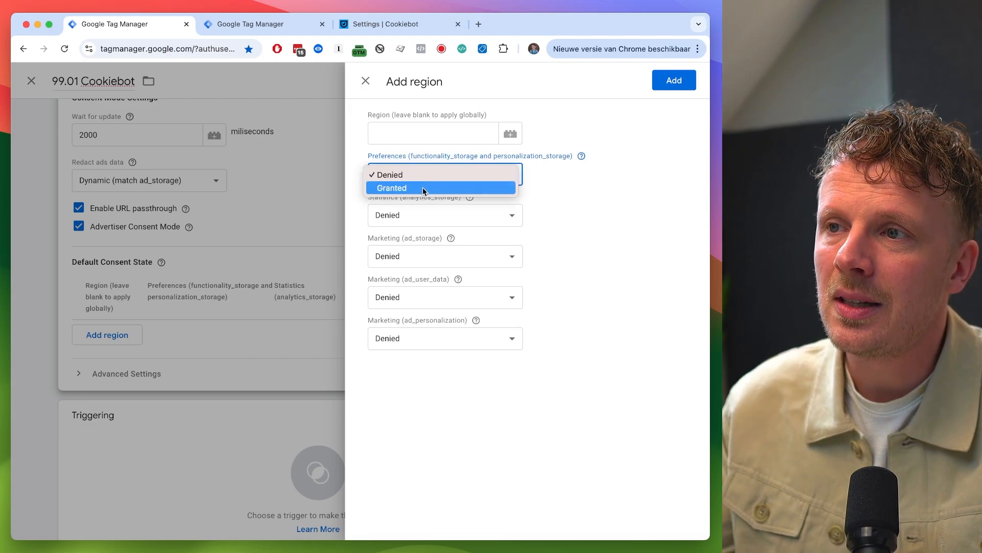
click(423, 187)
click(420, 174)
click(419, 164)
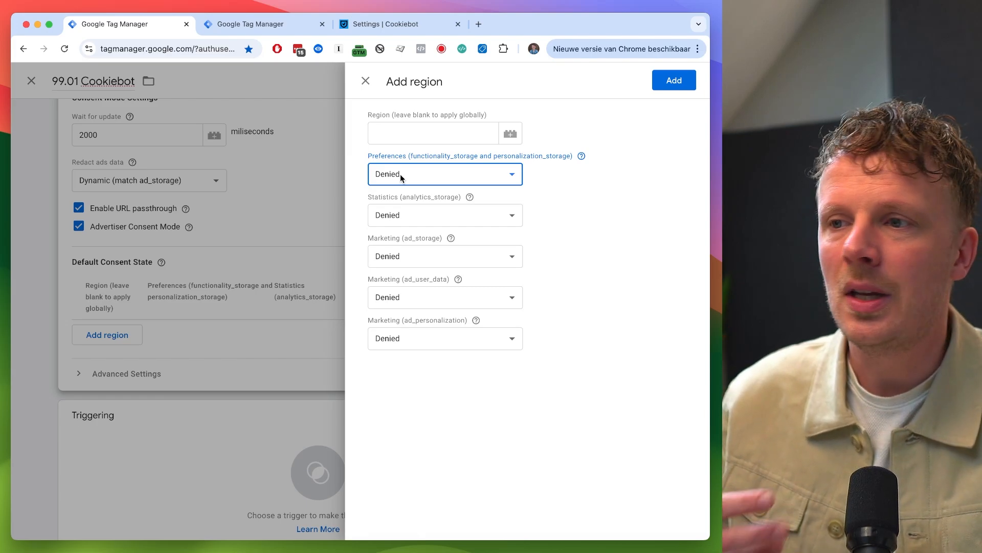
click(670, 85)
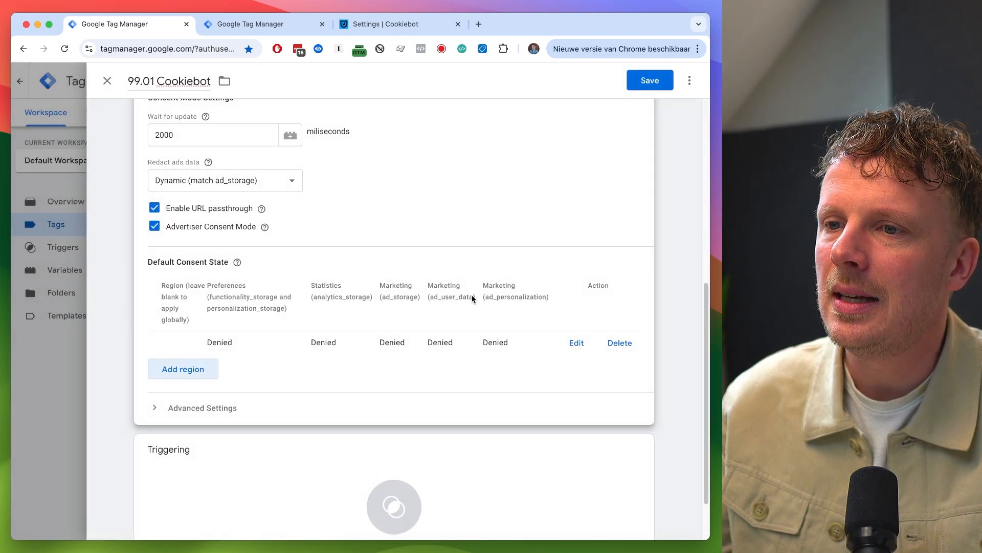
- Assign the Consent Initialization - All Pages trigger to the tag and save it
scroll(225, 378, down, 2)
click(213, 428)
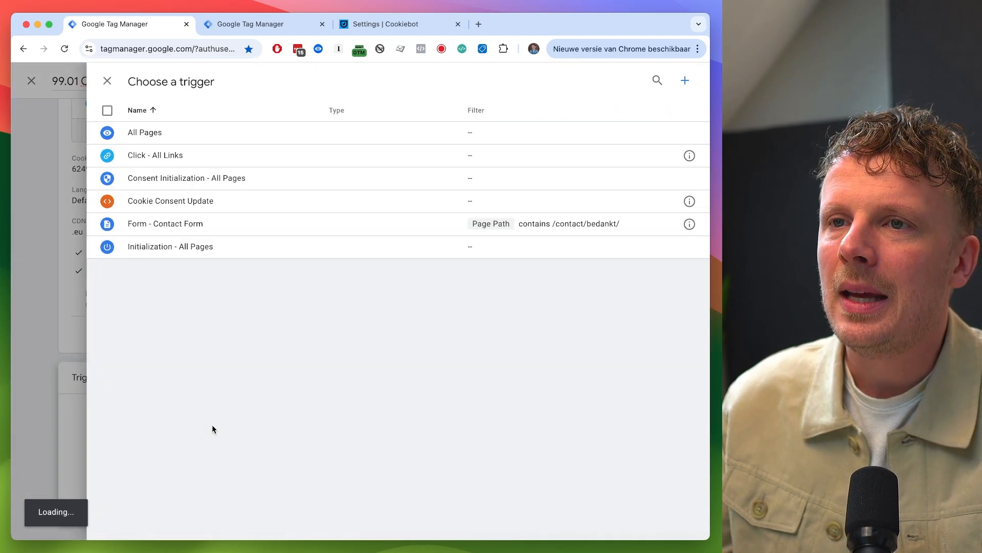
click(159, 179)
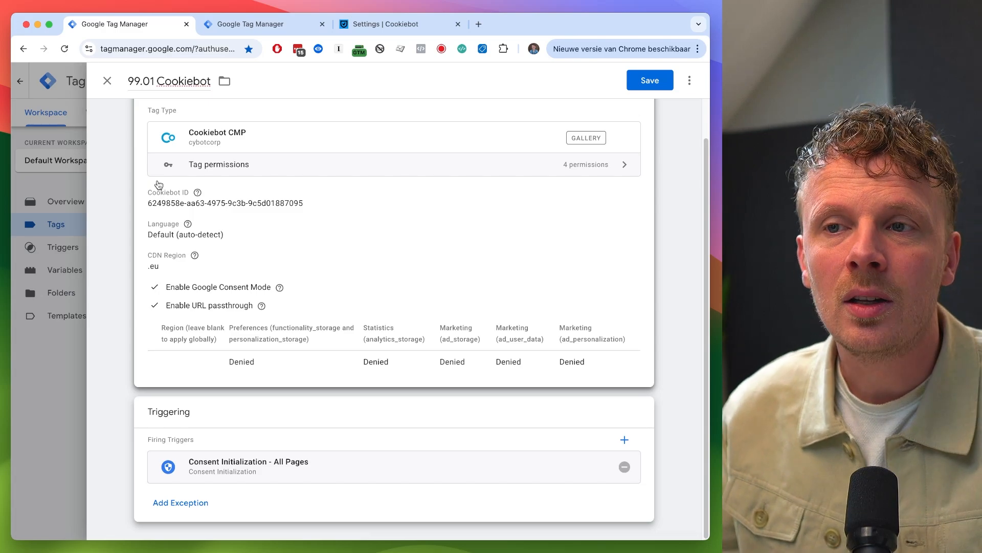
click(650, 81)
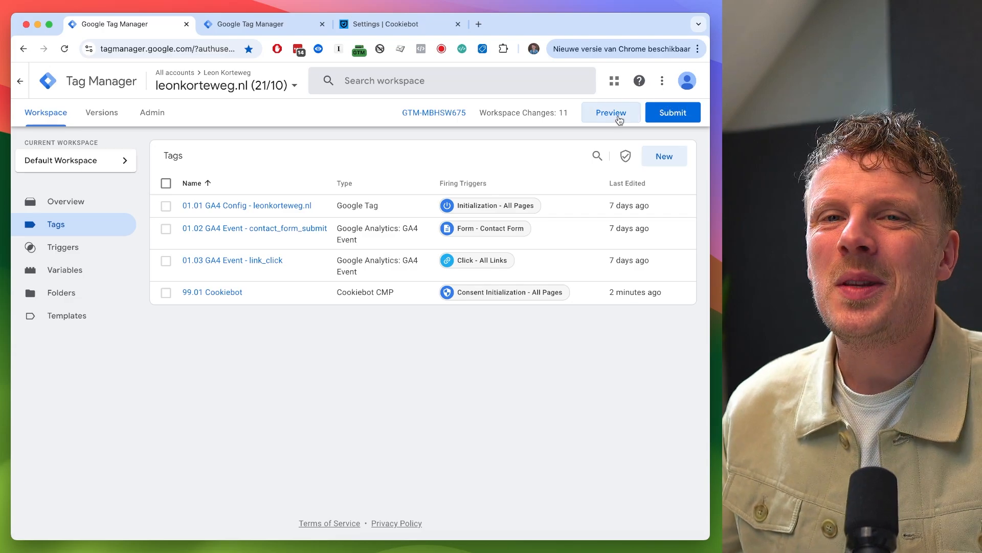
- Launch Preview mode on the website, tuck the Tag Assistant badge aside, and continue in the connected Tag Assistant window
click(619, 119)
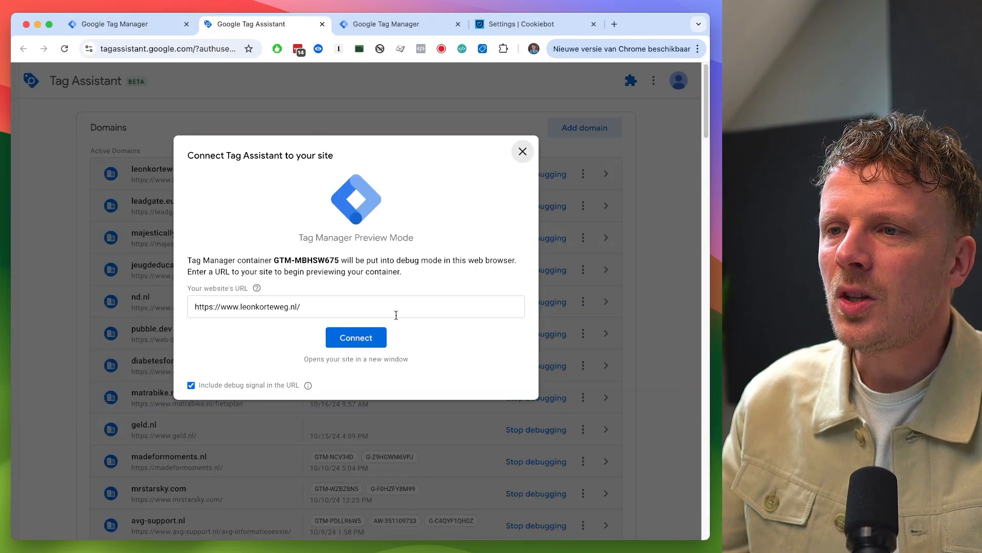
click(371, 340)
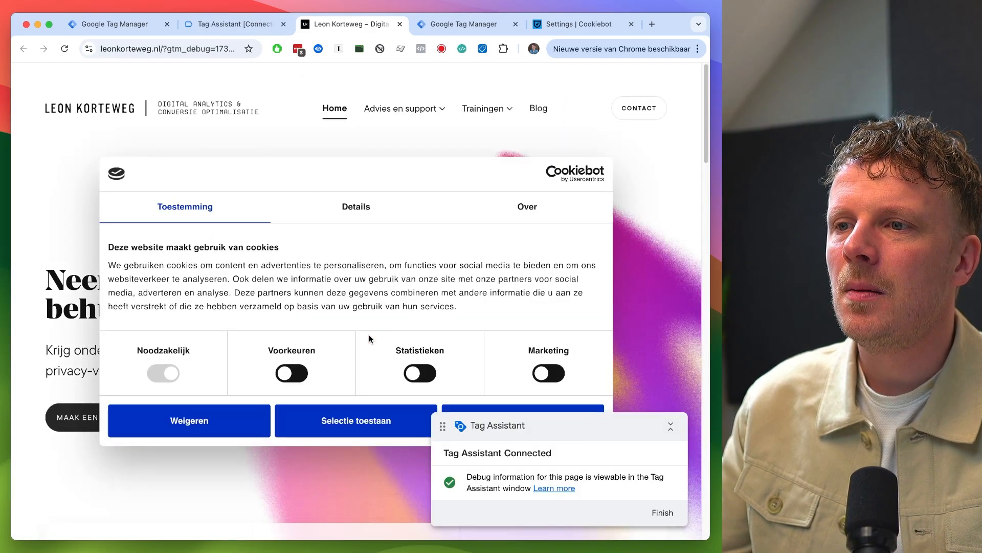
click(671, 427)
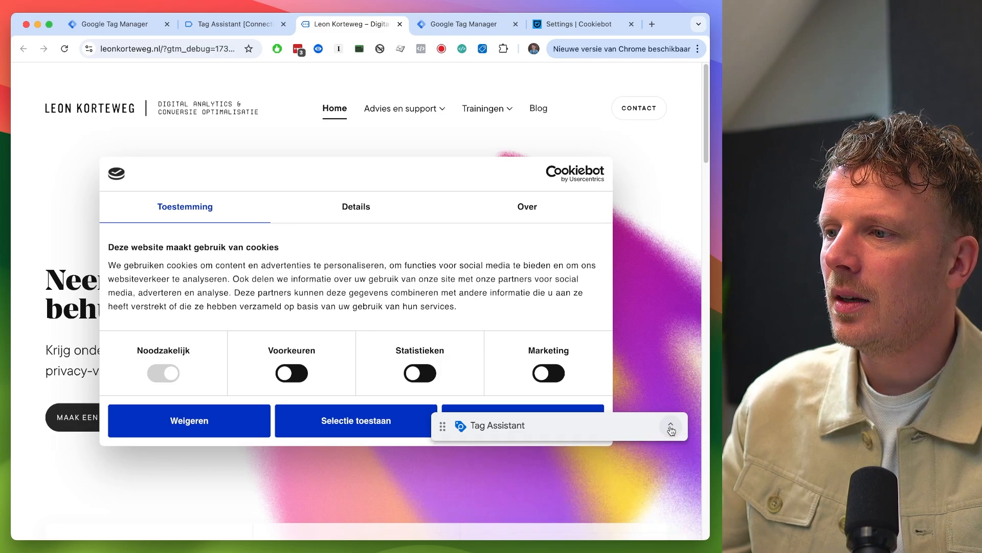
drag(646, 426, 624, 477)
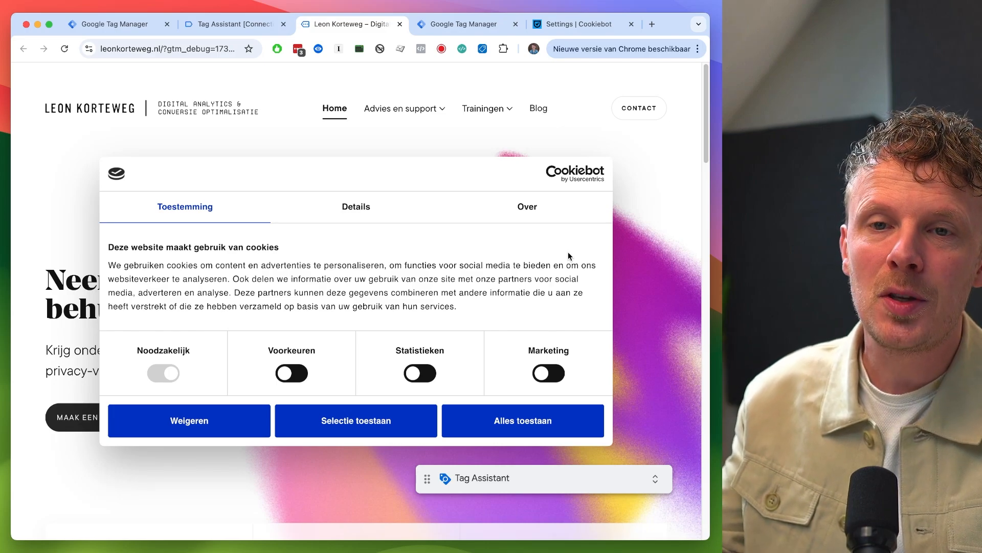
click(235, 24)
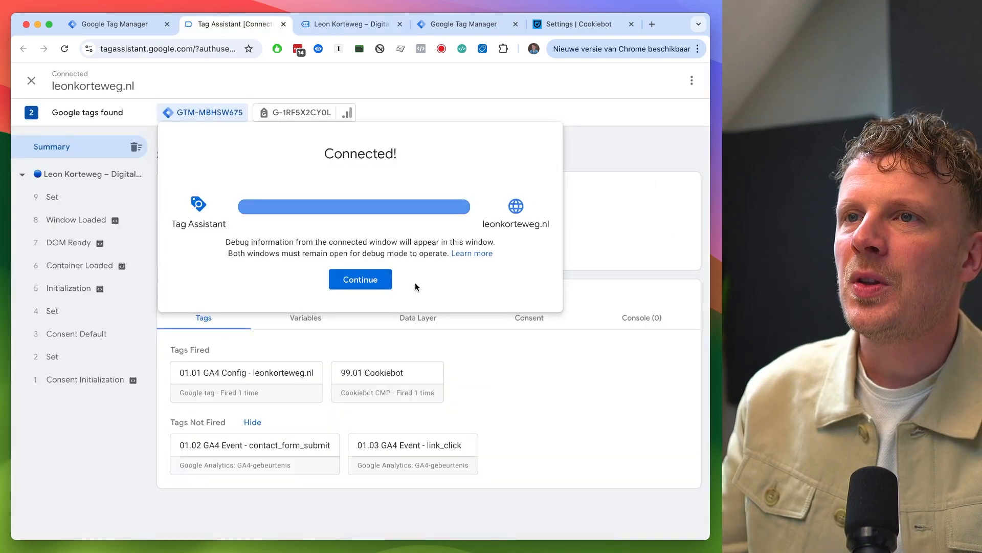
click(371, 285)
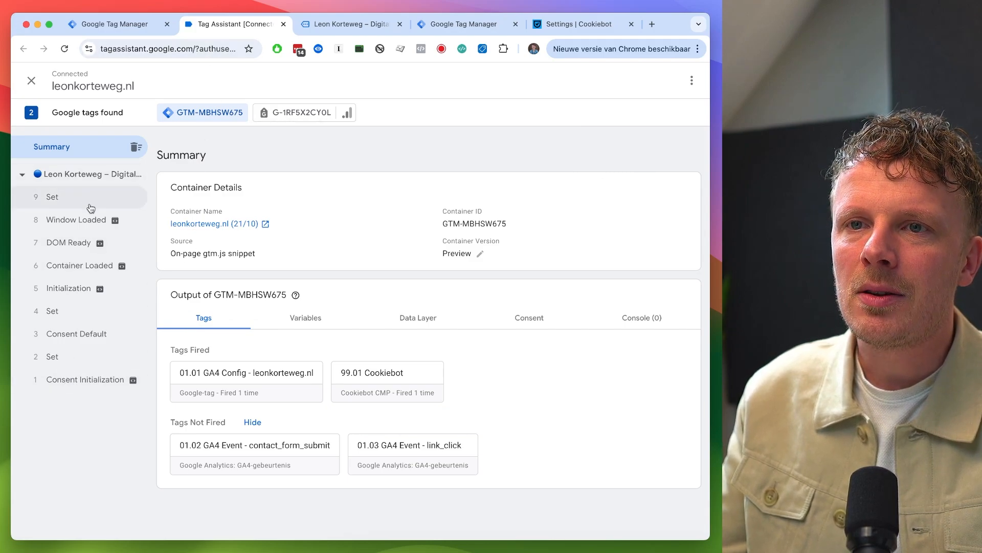
- Inspect the fired tags and consent states of the Consent Initialization, Consent Default and Set events in Tag Assistant
key(ctrl+Tab)
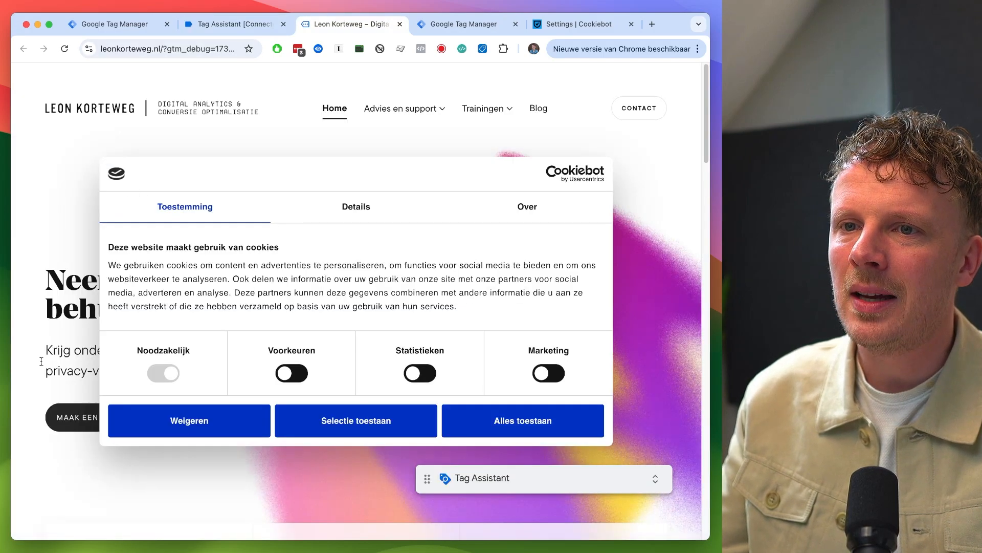
key(ctrl+shift+Tab)
click(72, 380)
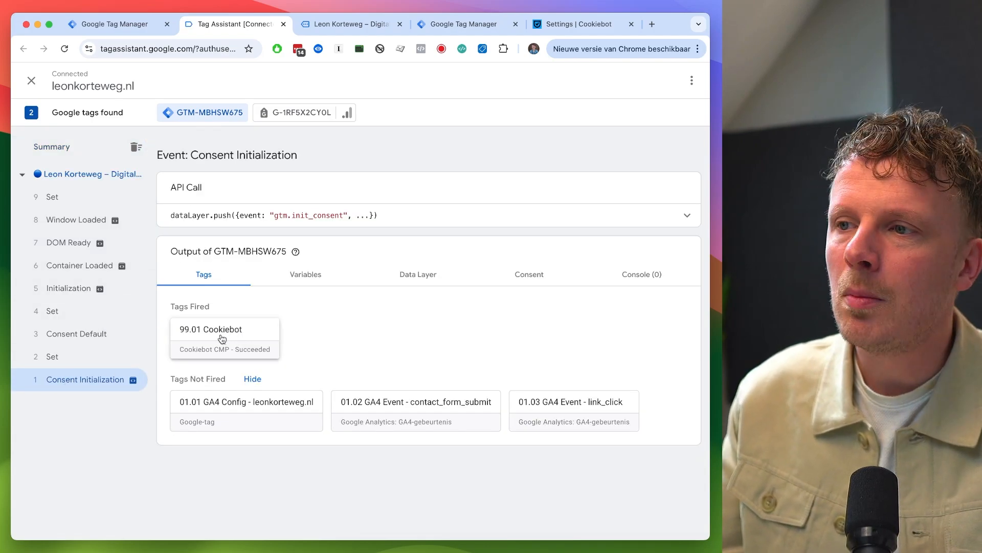
click(543, 275)
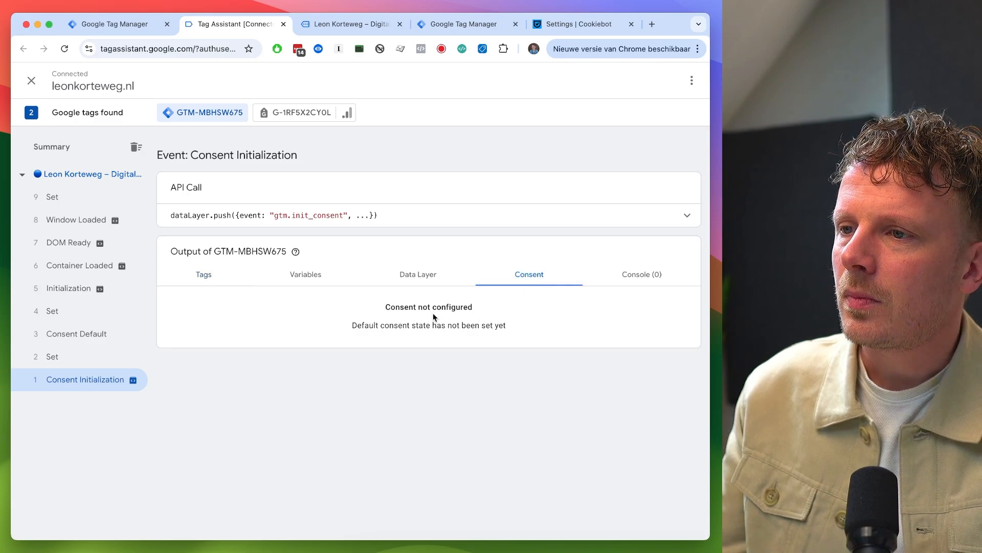
triple_click(391, 309)
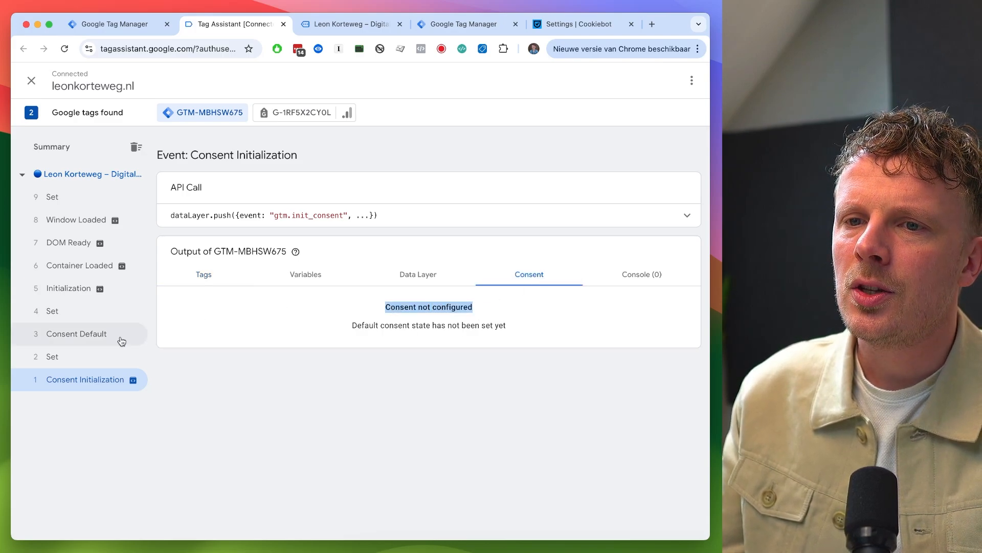
click(204, 277)
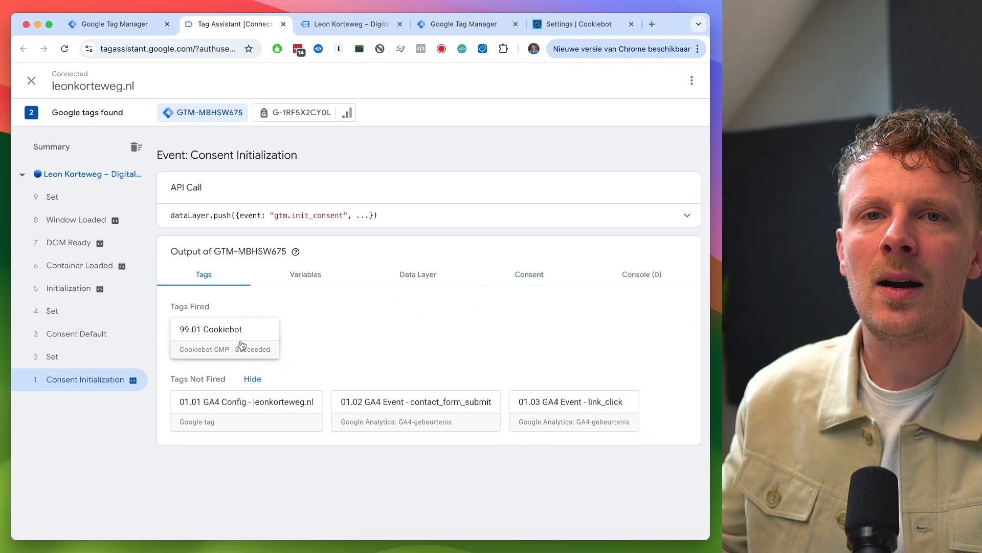
click(90, 361)
click(548, 275)
click(103, 332)
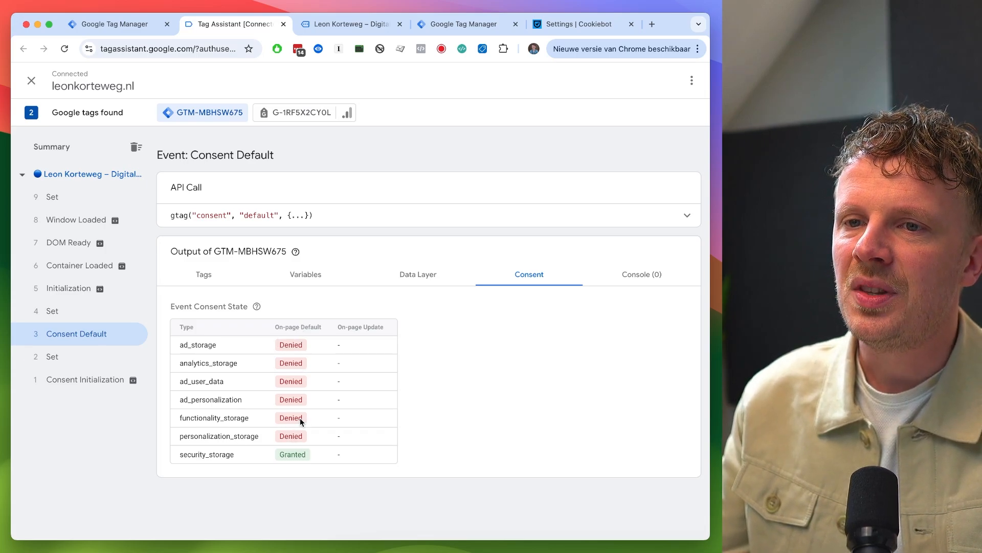
click(52, 309)
click(59, 290)
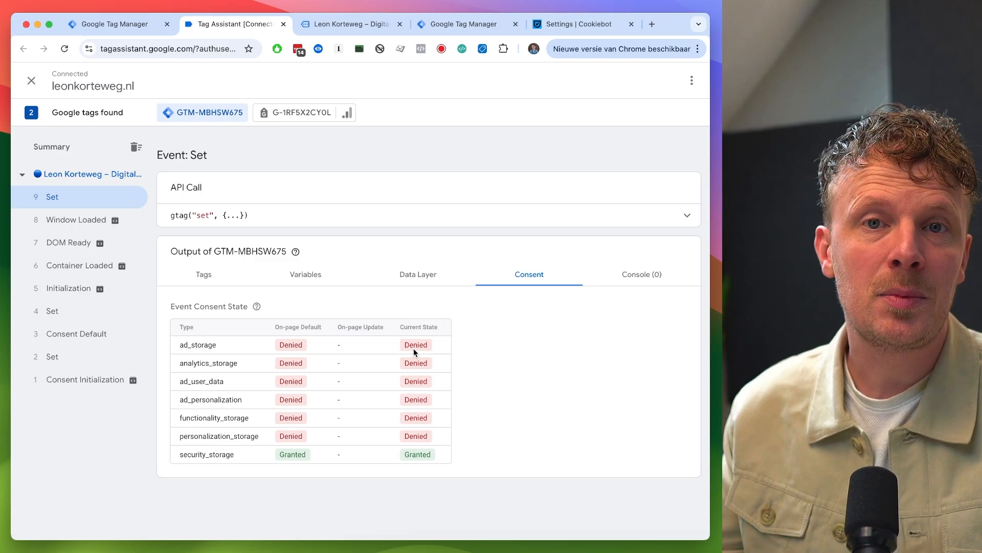
- Accept all cookies in the website's Cookiebot banner and return to Tag Assistant
key(ctrl+Tab)
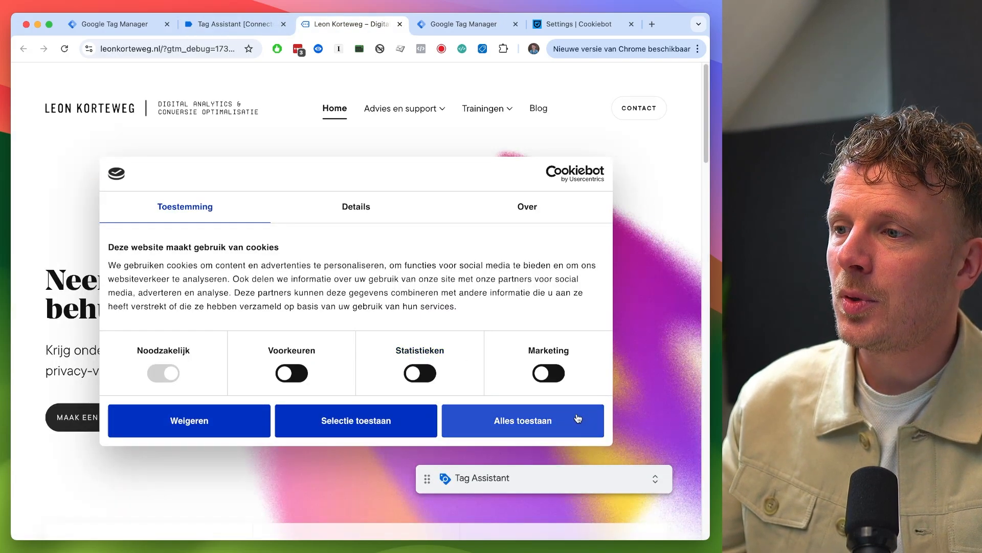
click(576, 415)
key(ctrl+shift+Tab)
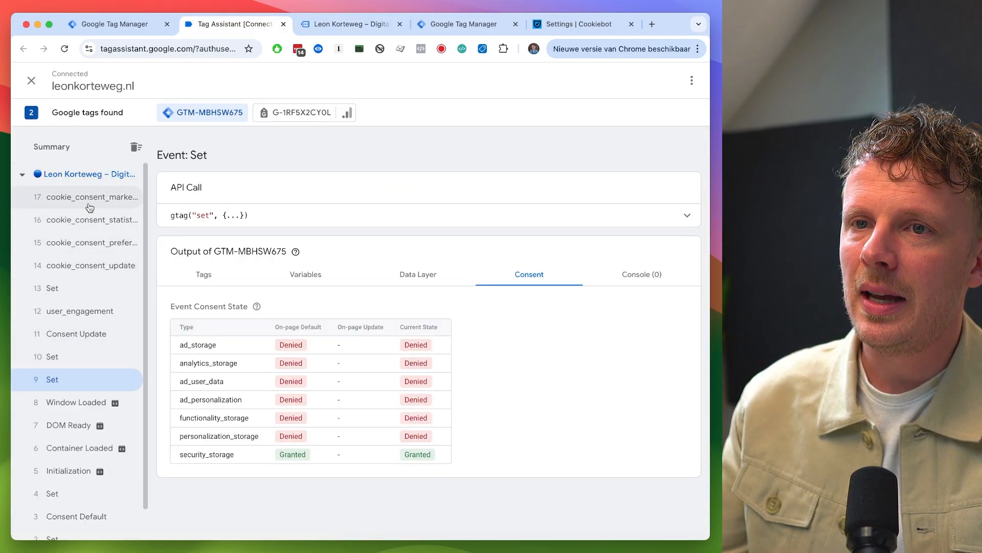
- Review the consent states of the Set, Consent Update and cookie_consent events recorded after accepting
click(79, 359)
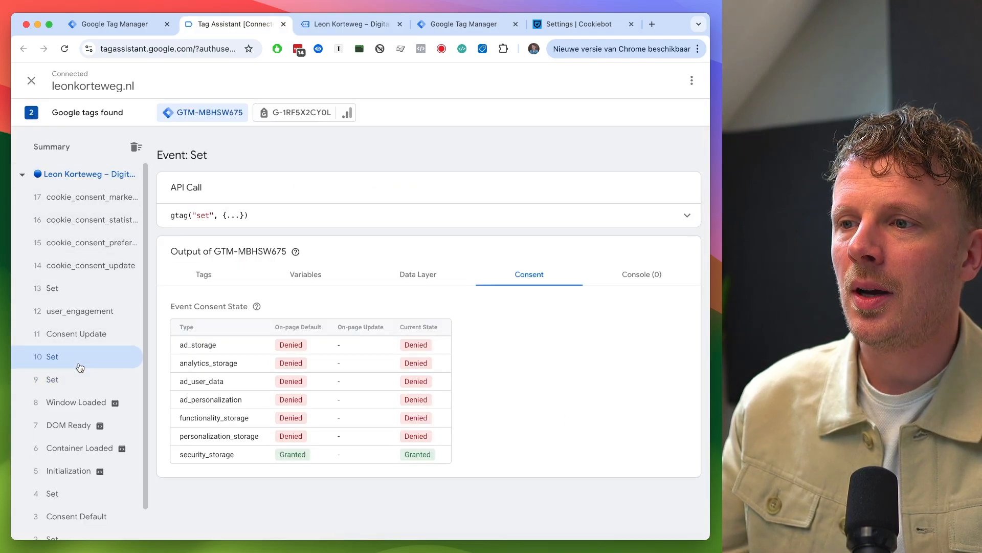
click(90, 341)
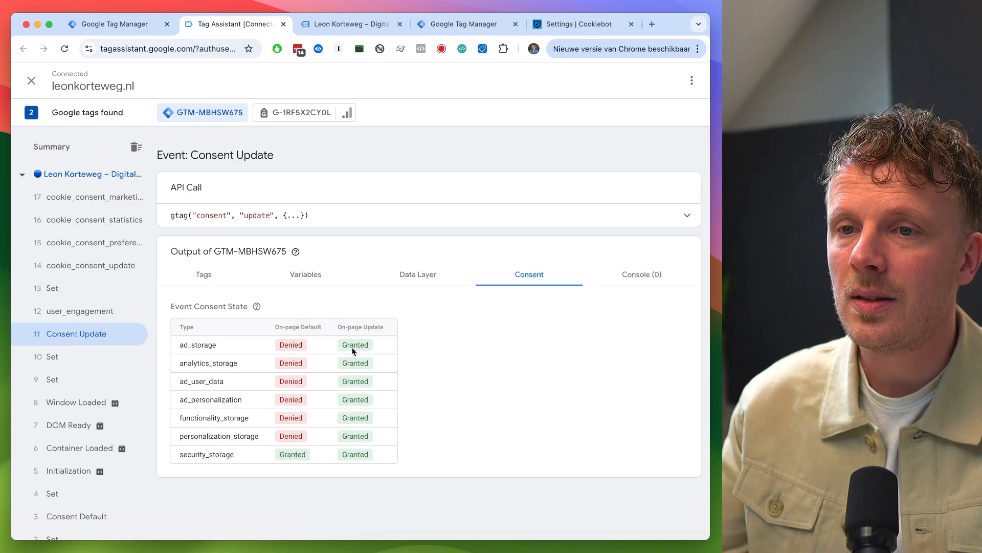
click(79, 292)
click(83, 266)
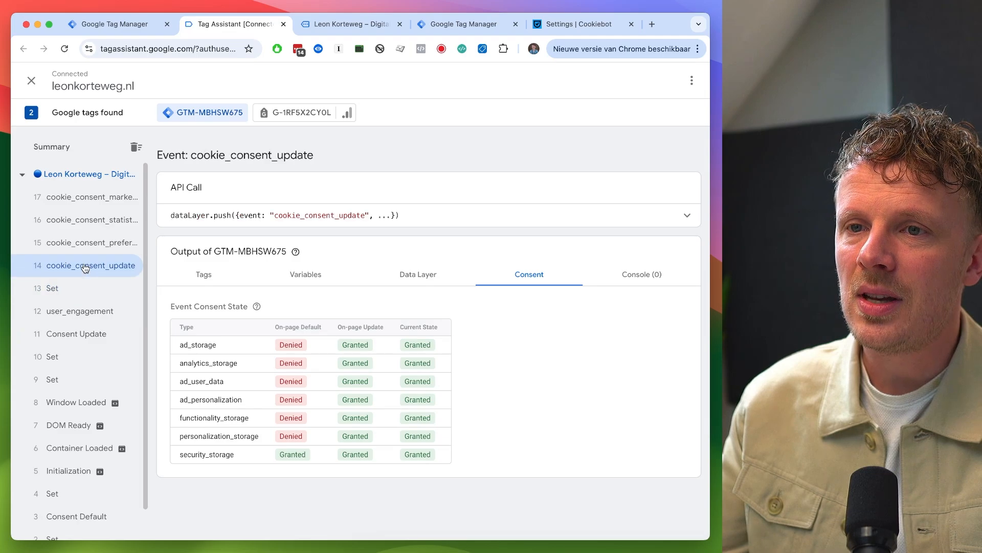
click(92, 197)
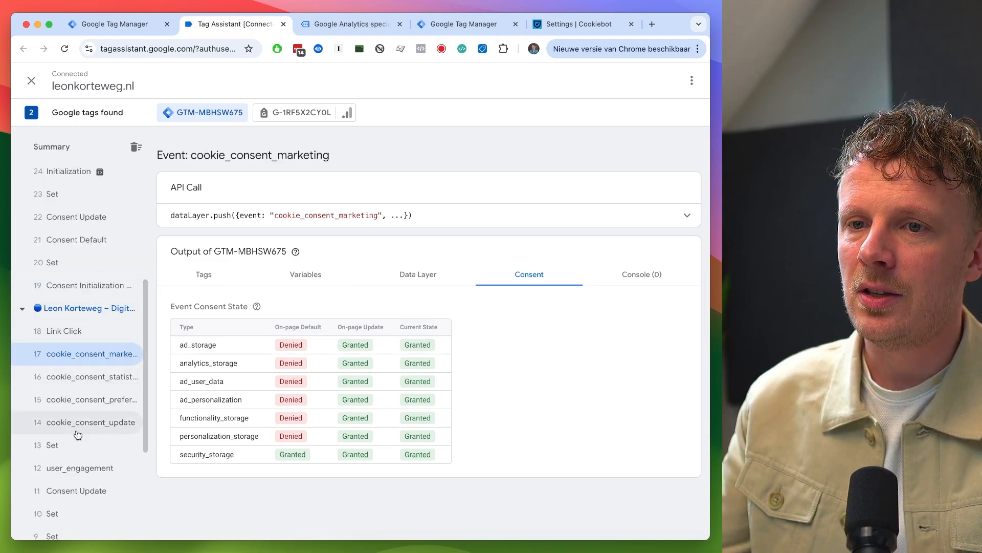
- Review the tags and consent states of the next page's Consent Initialization, Default, Update and Set events
scroll(84, 353, up, 2)
click(87, 353)
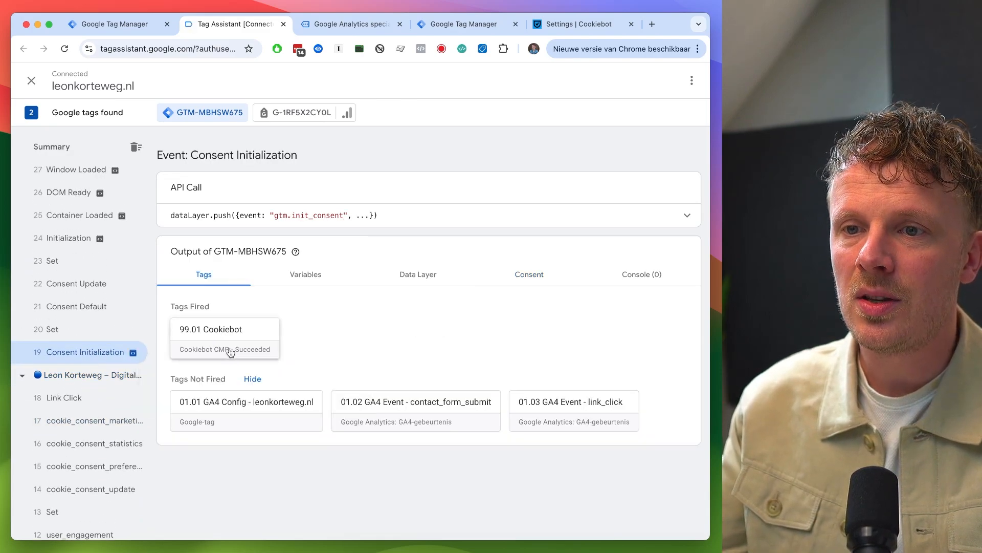
click(522, 275)
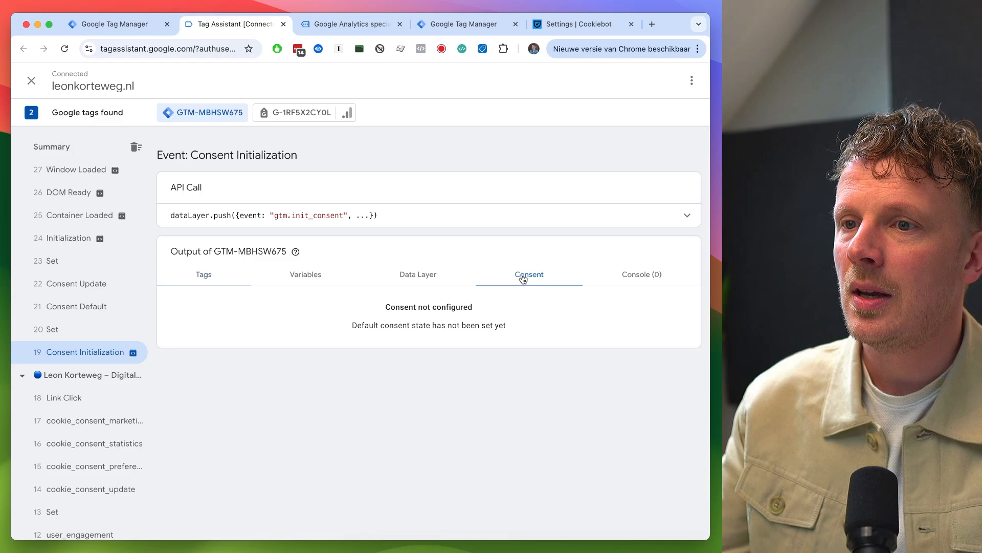
click(59, 332)
click(70, 306)
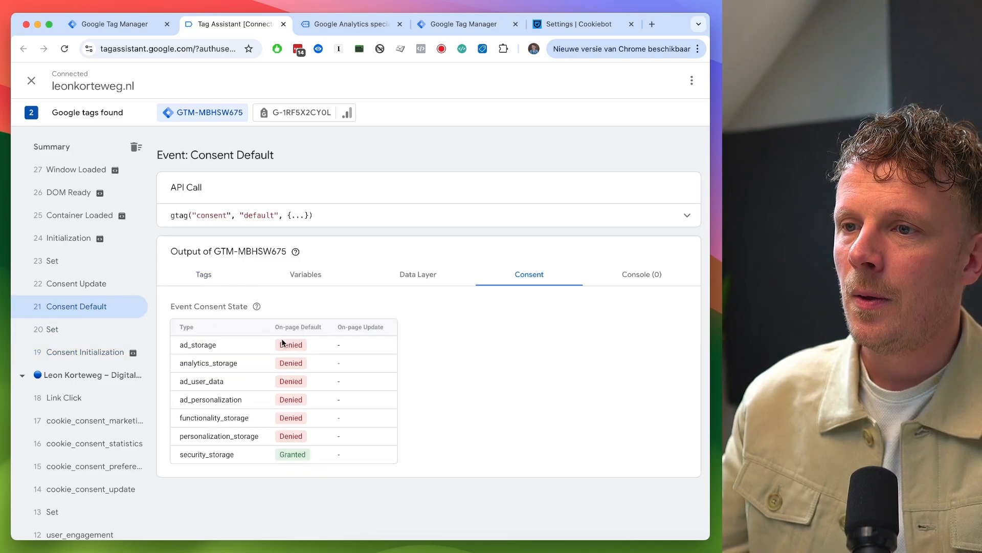
click(85, 287)
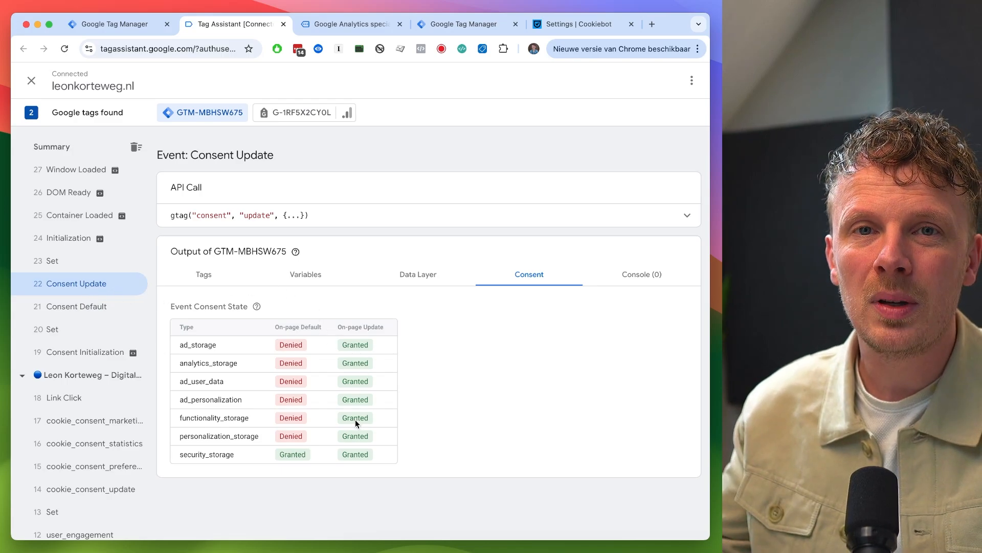
scroll(94, 296, up, 1)
click(77, 318)
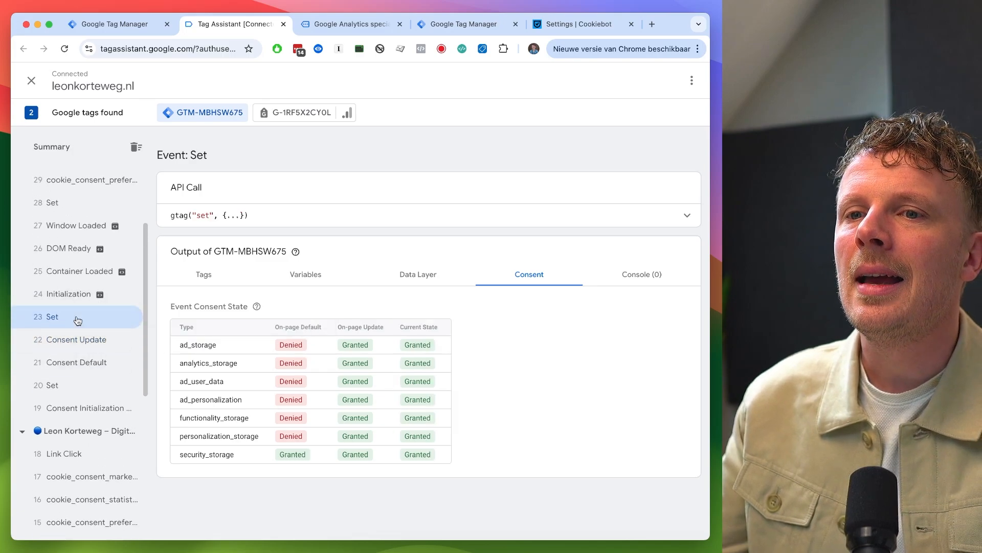
scroll(77, 296, up, 1)
click(76, 294)
click(76, 293)
scroll(75, 294, up, 1)
click(27, 198)
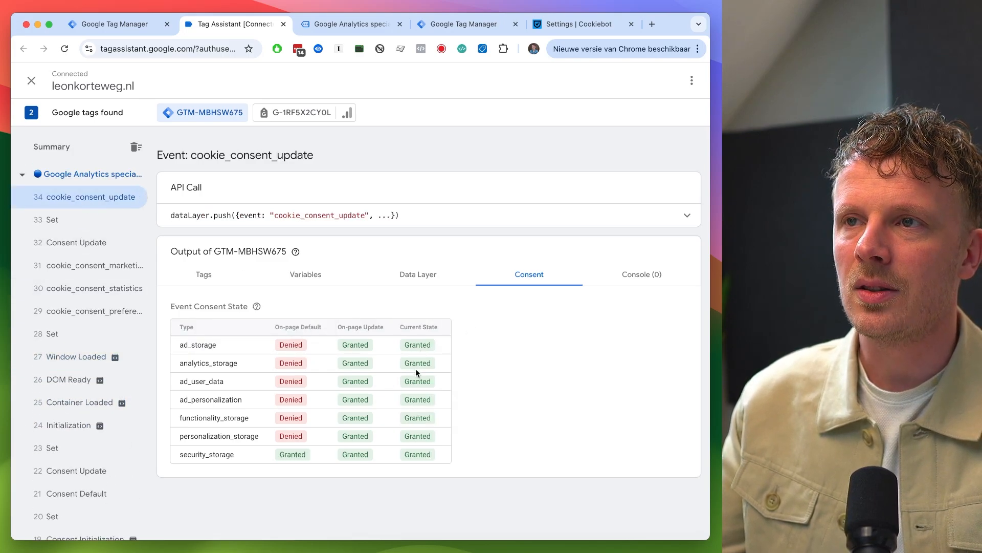
- Go back to the website's homepage and open the browser's developer tools with Inspecteren
key(ctrl+Tab)
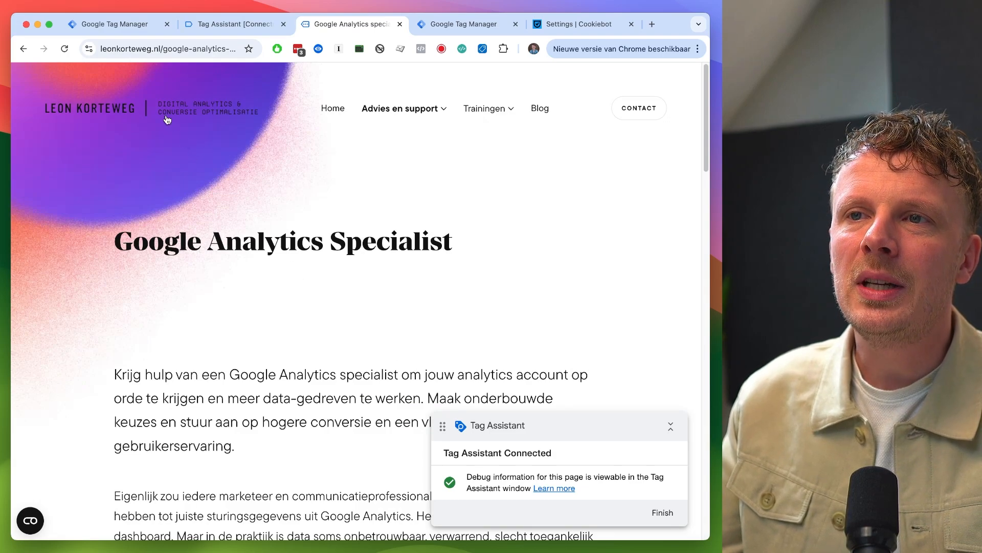
click(168, 119)
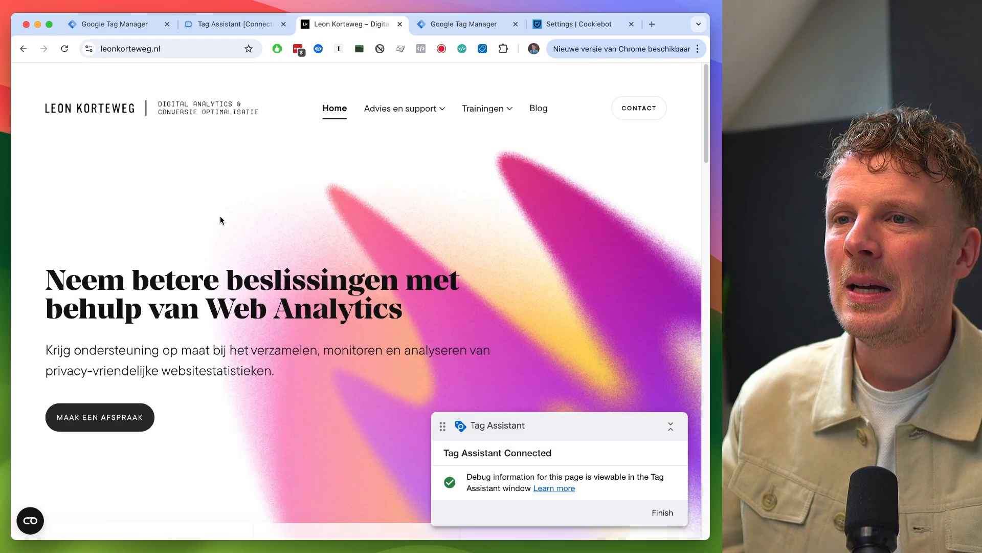
right_click(199, 192)
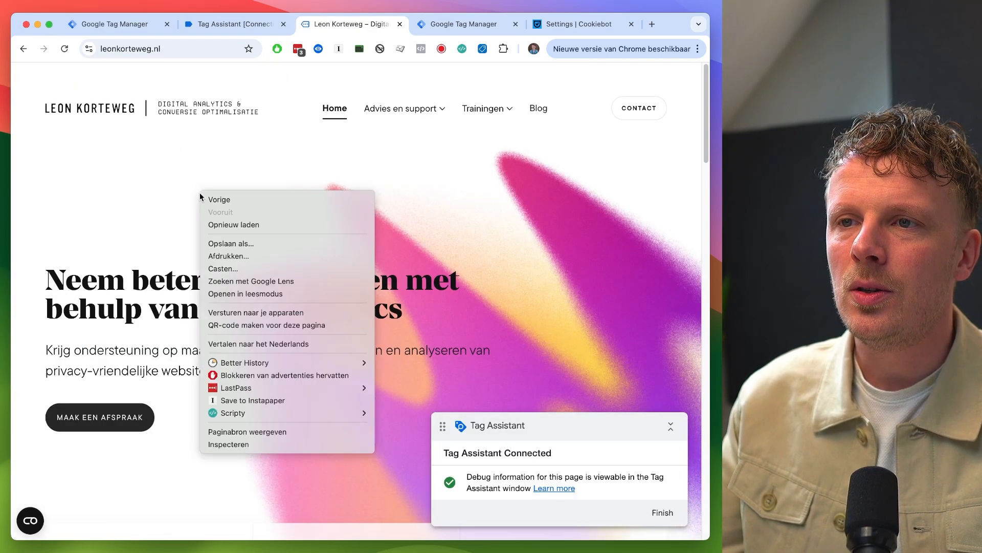
click(252, 444)
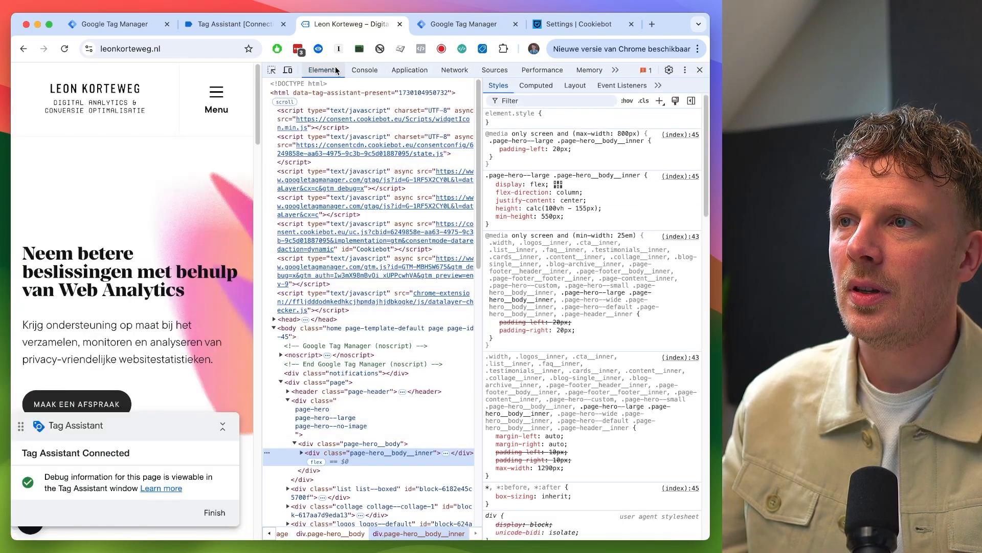
click(409, 72)
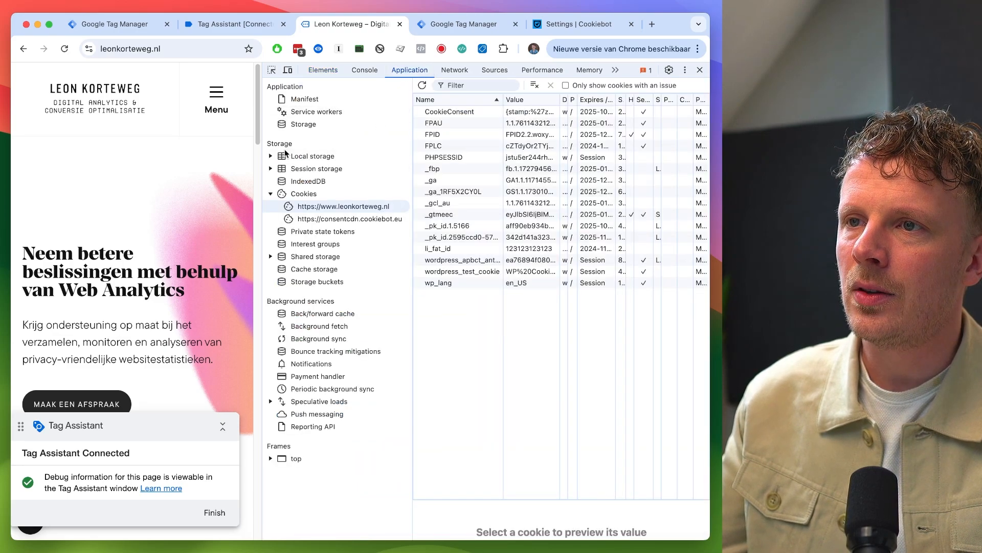
click(271, 193)
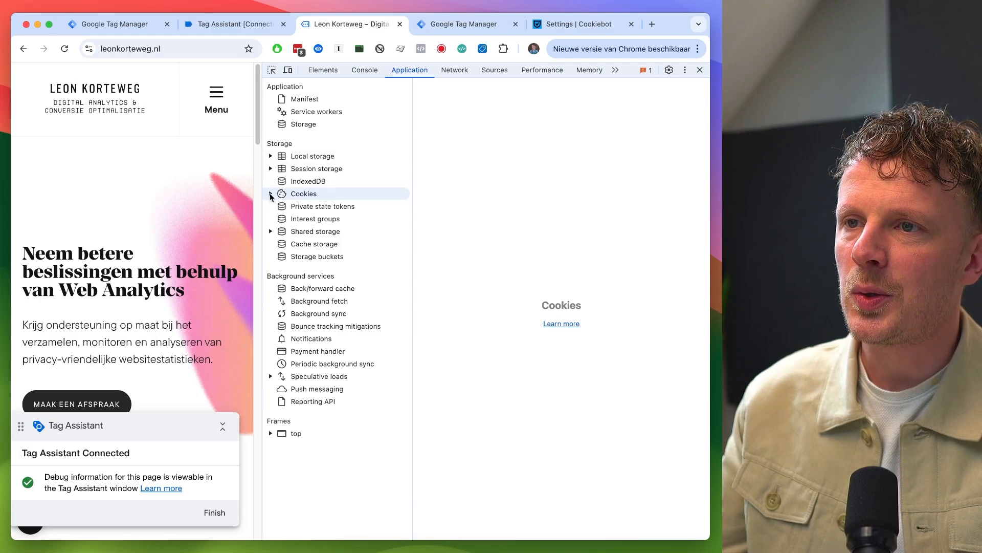
click(270, 193)
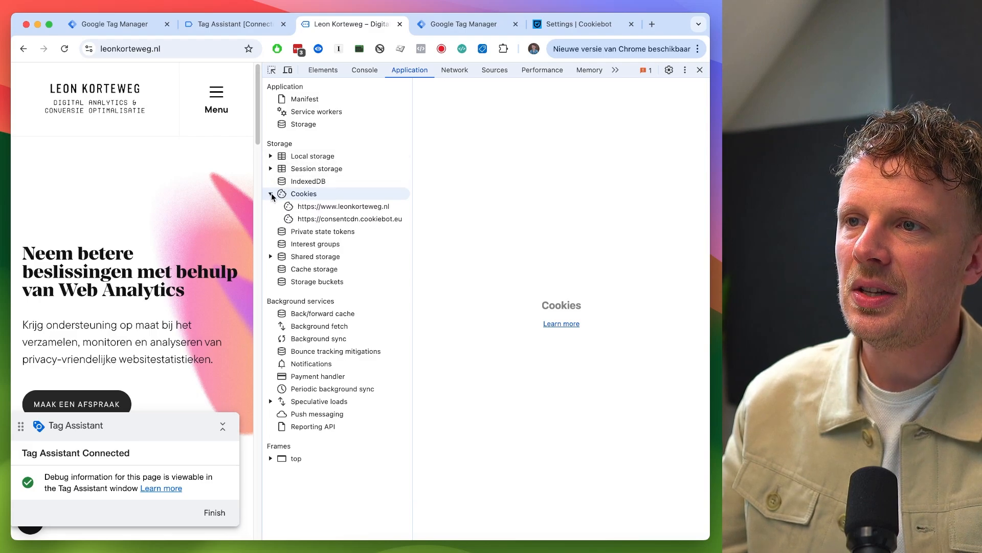
click(328, 208)
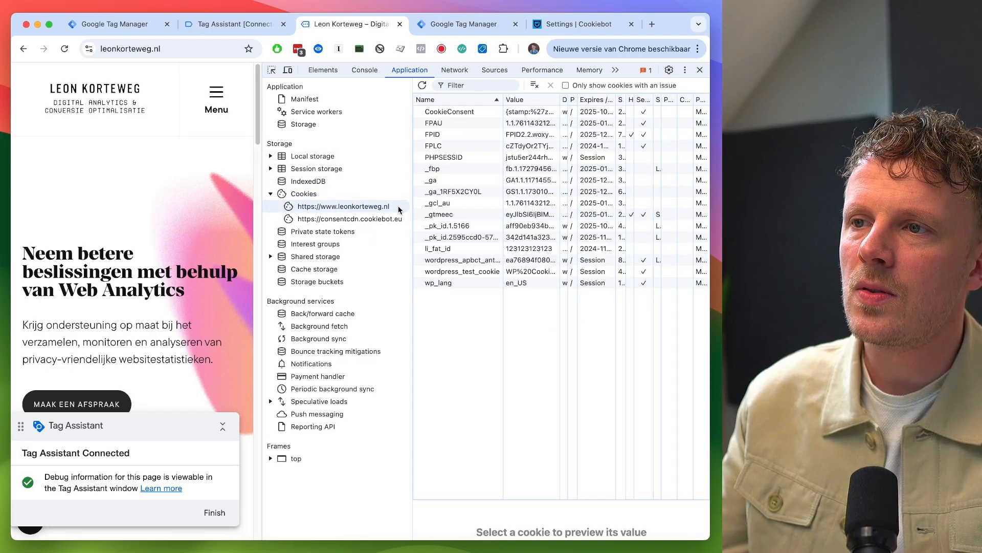
click(450, 115)
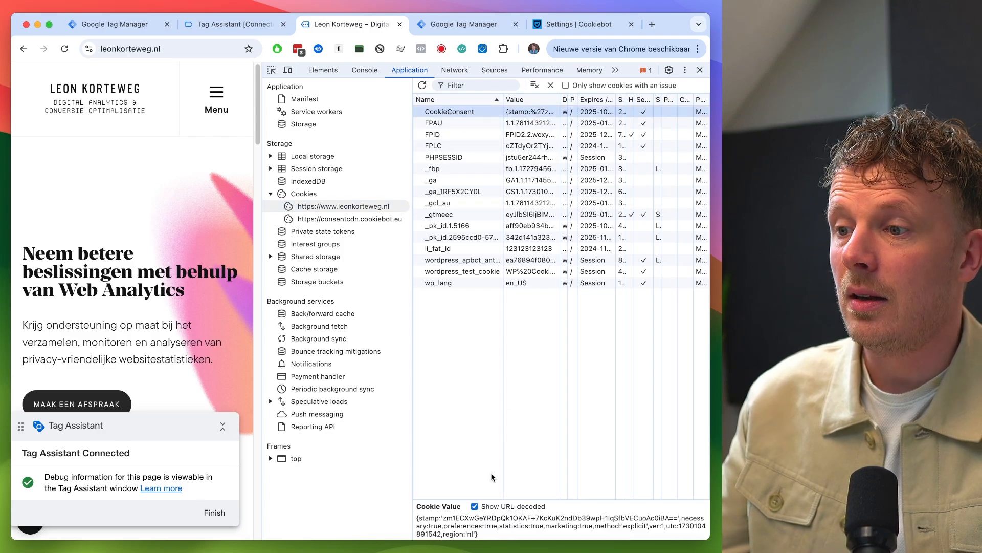
drag(481, 499, 523, 335)
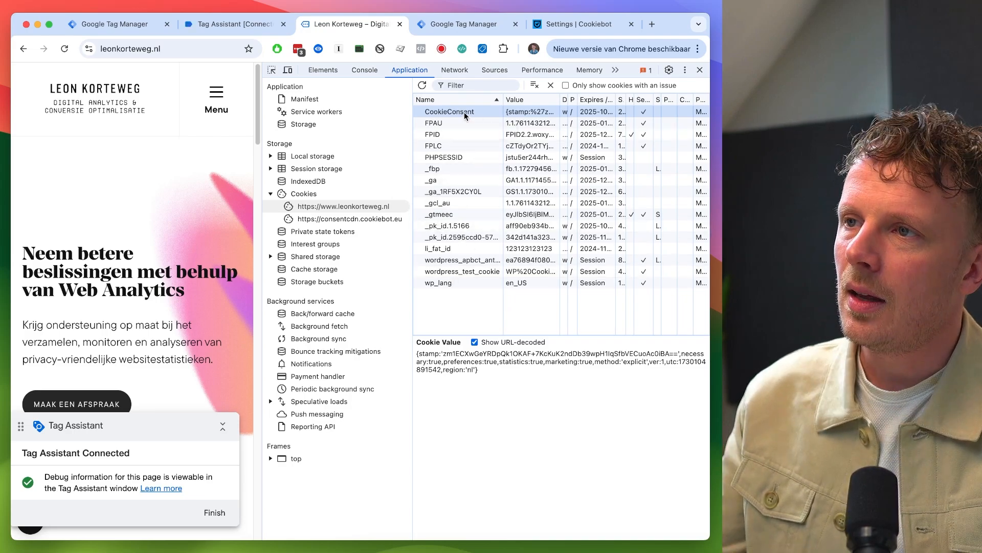
key(Delete)
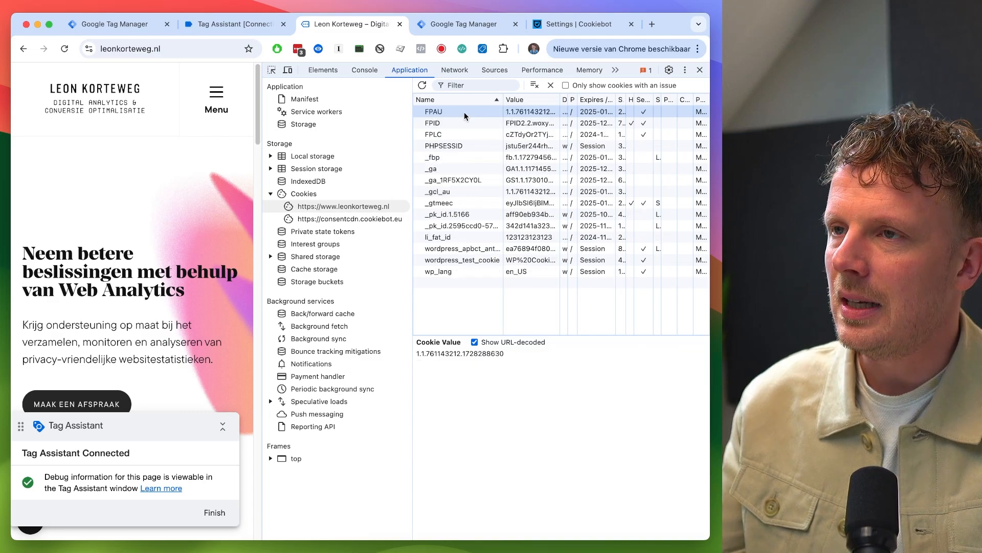
click(700, 70)
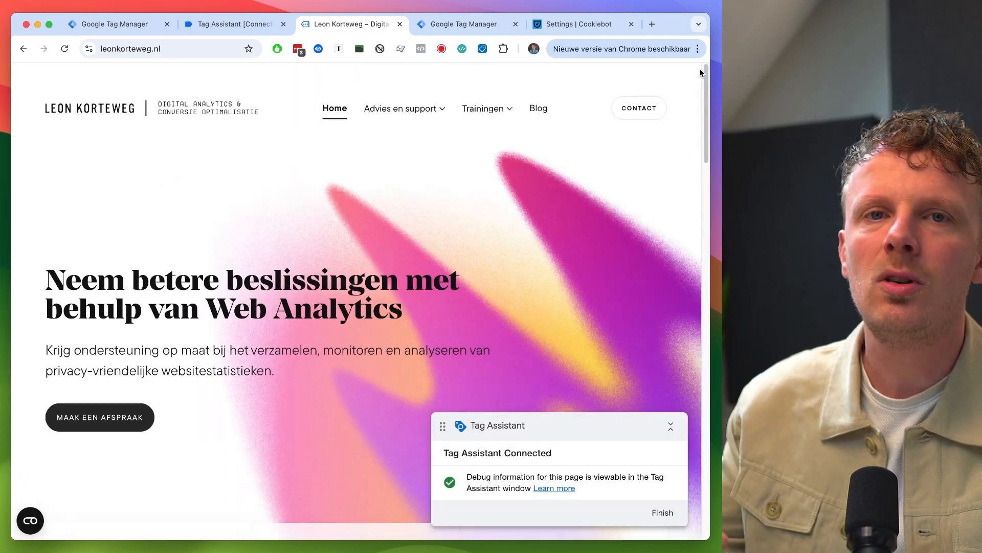
key(super+r)
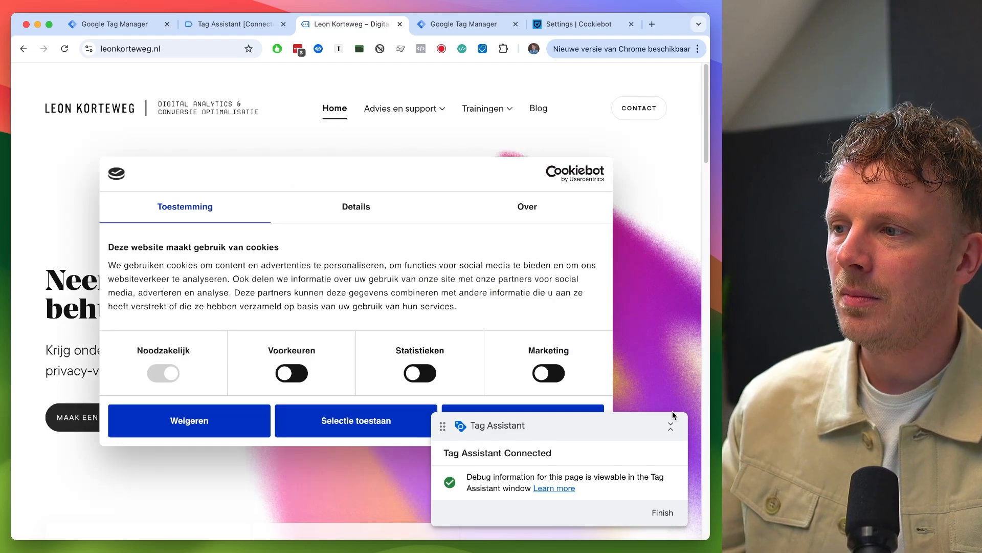
- Collapse and move the Tag Assistant badge aside, and decline cookies in the Cookiebot banner
click(671, 425)
drag(616, 426, 589, 501)
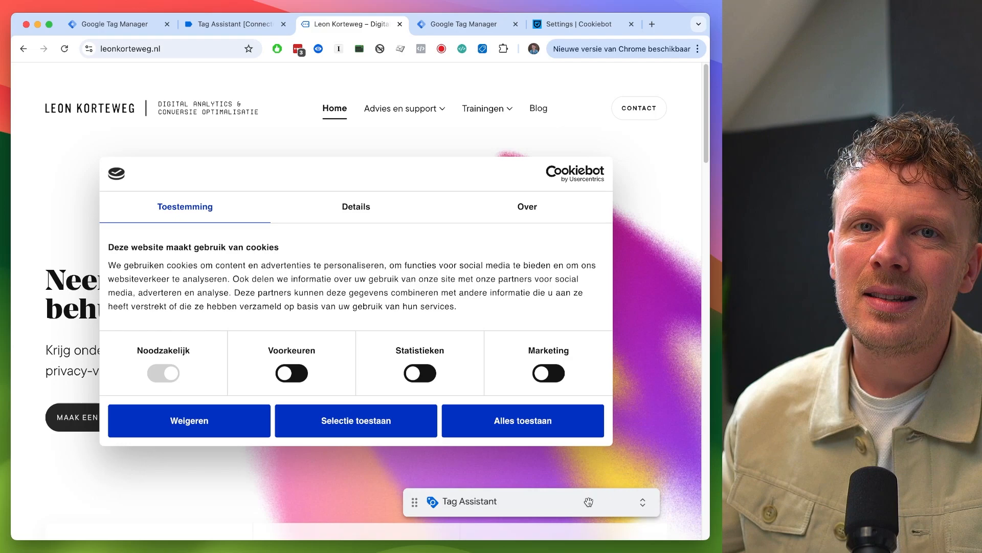
click(192, 421)
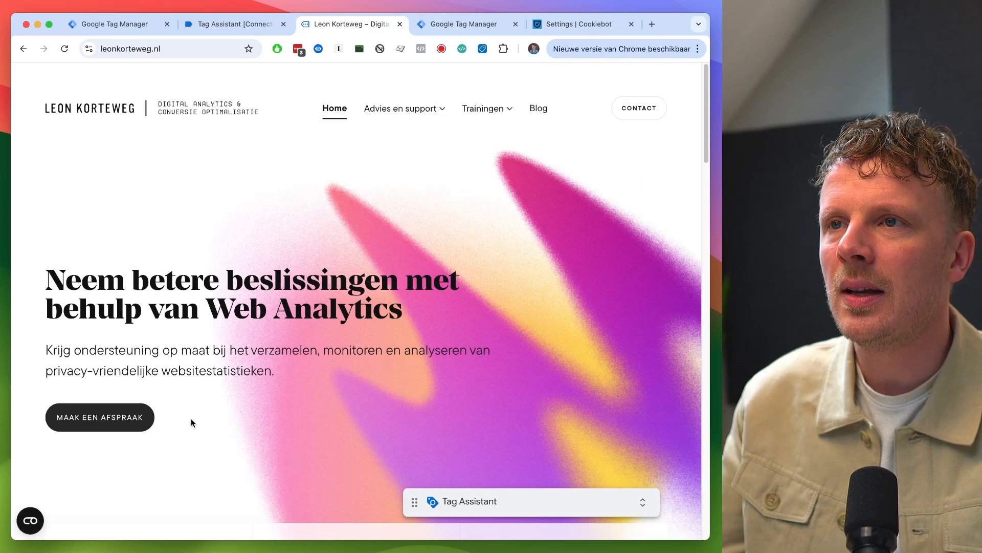
- Return to Tag Assistant and review the consent states of the newest events
key(ctrl+shift+Tab)
scroll(147, 319, down, 1)
scroll(147, 319, up, 1)
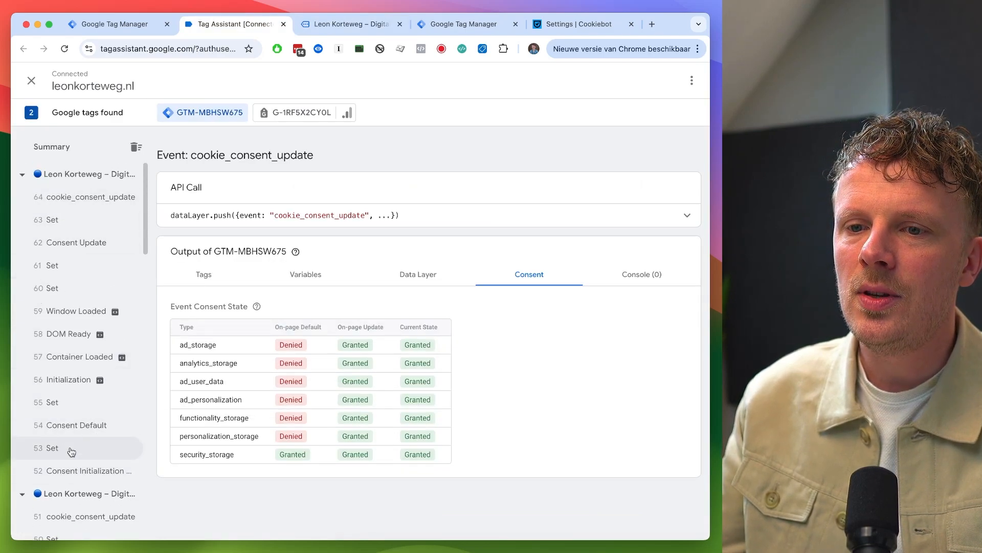
- Step through the Consent Initialization, Consent Default, Set and Consent Update events, reviewing their fired tags and consent states
click(70, 471)
click(200, 276)
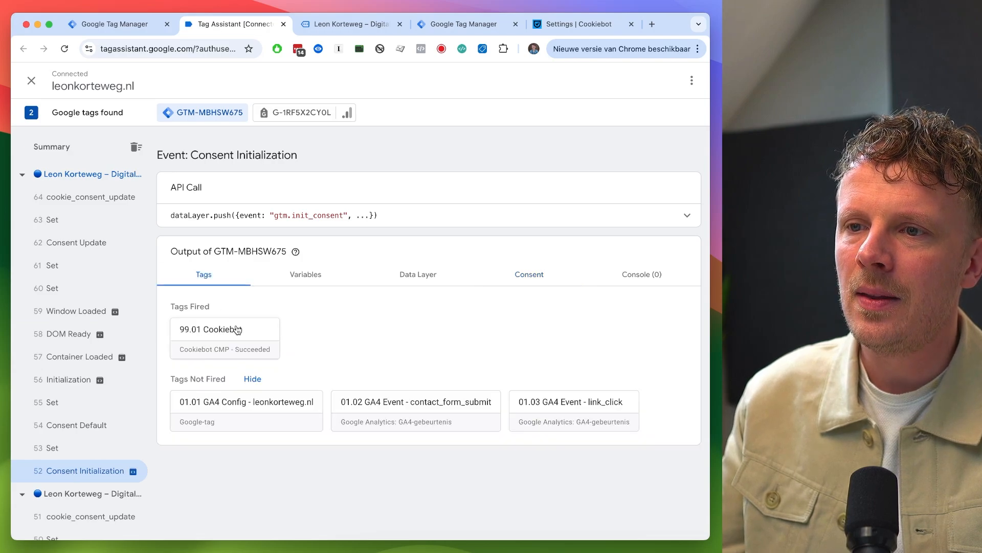
click(527, 276)
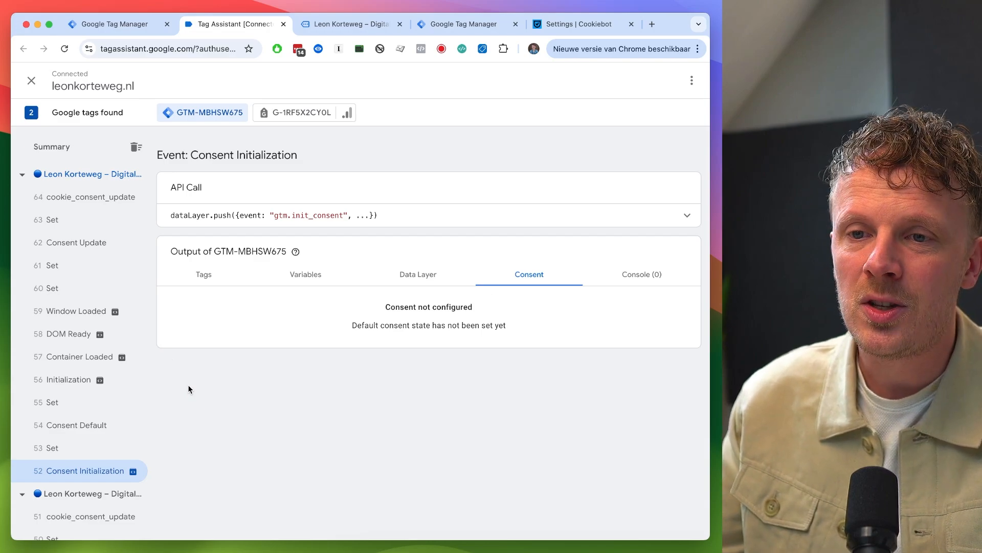
click(91, 449)
click(91, 425)
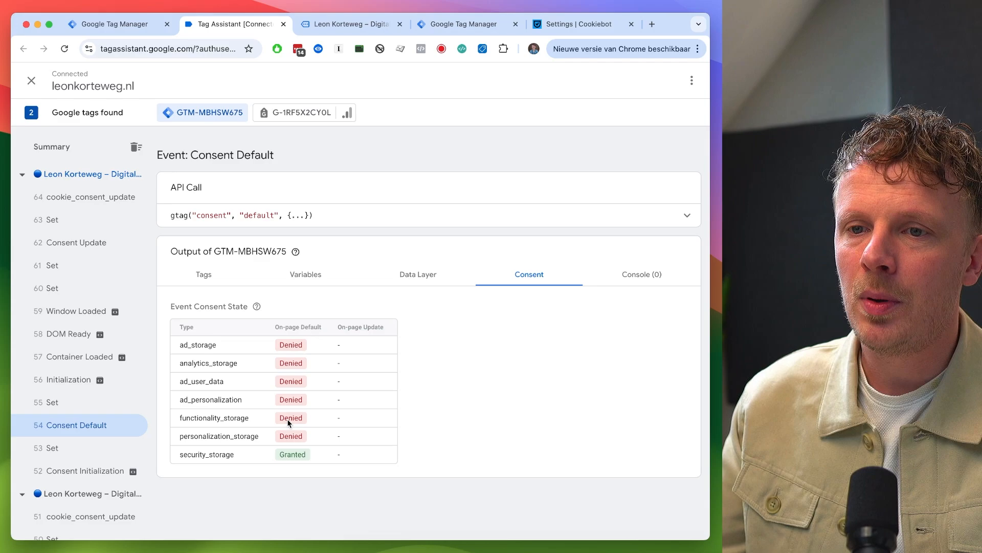
click(72, 404)
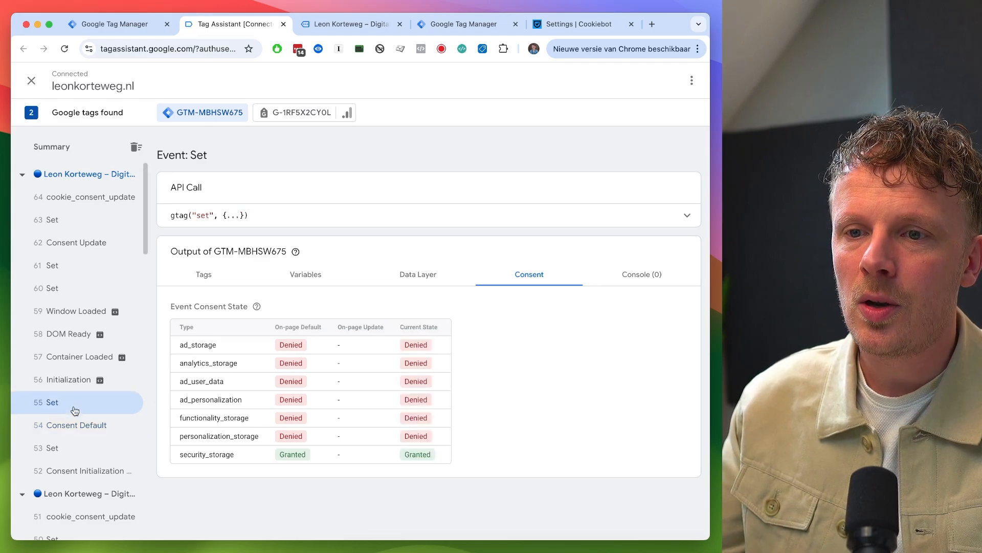
click(73, 380)
click(77, 357)
click(77, 337)
click(77, 313)
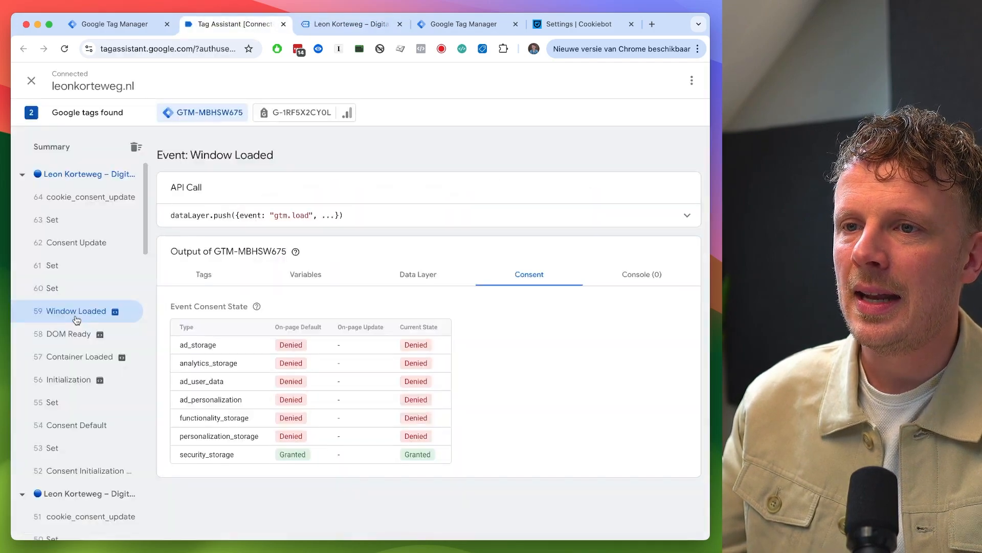
click(79, 290)
click(78, 265)
click(80, 243)
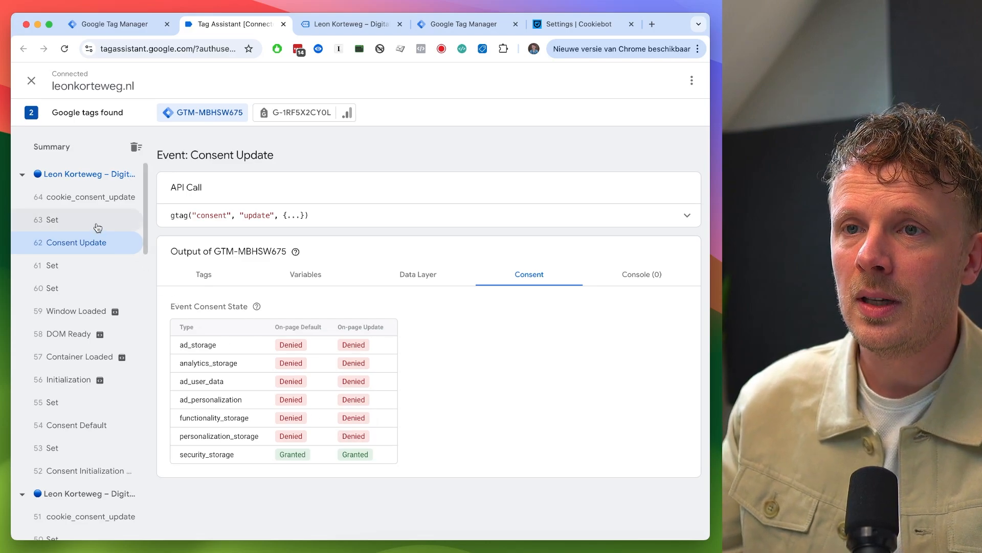
click(95, 201)
- Open the Advies en support page on the website and return to Tag Assistant
key(ctrl+Tab)
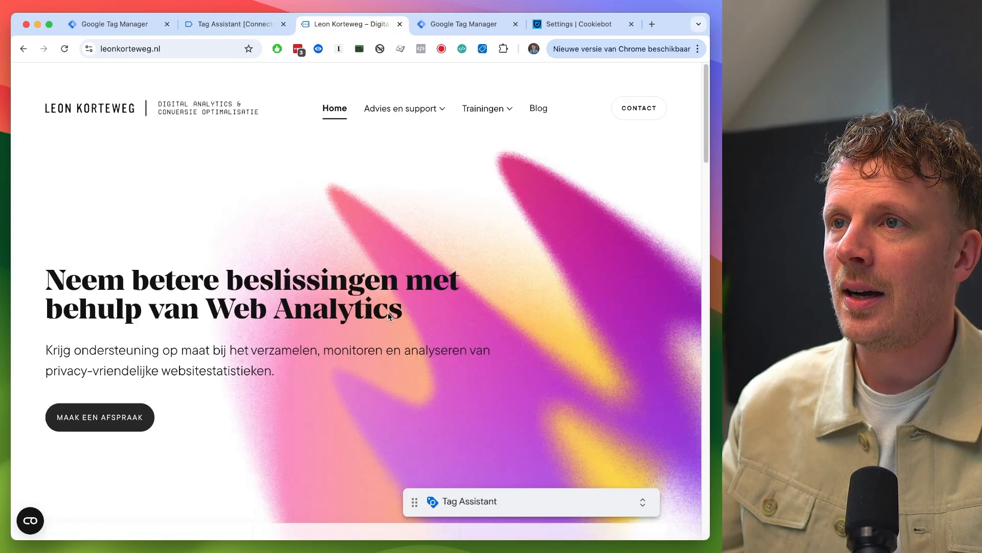
click(410, 109)
key(ctrl+shift+Tab)
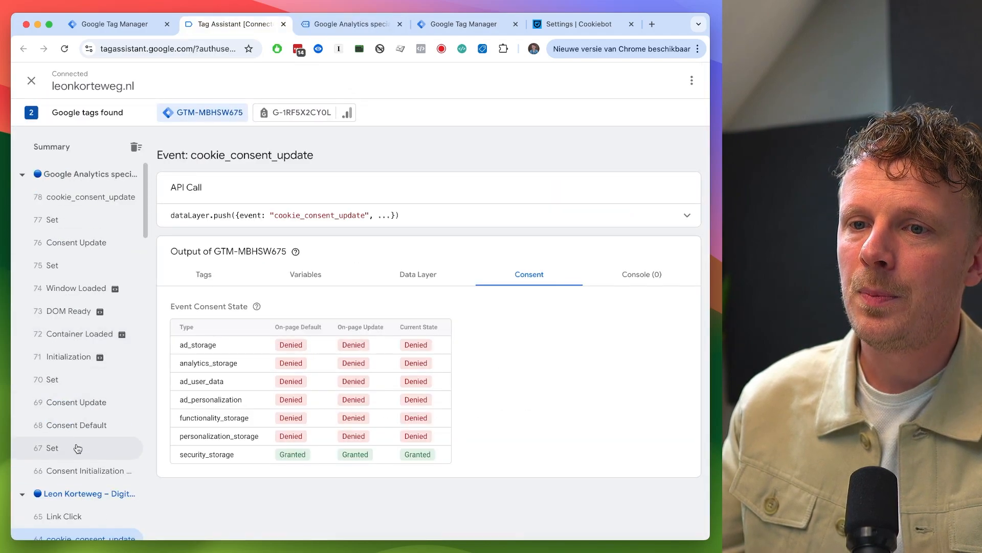
- Review the fired tags and consent states of the new page's Consent Initialization, Set, Consent Default and Consent Update events
click(78, 471)
click(214, 274)
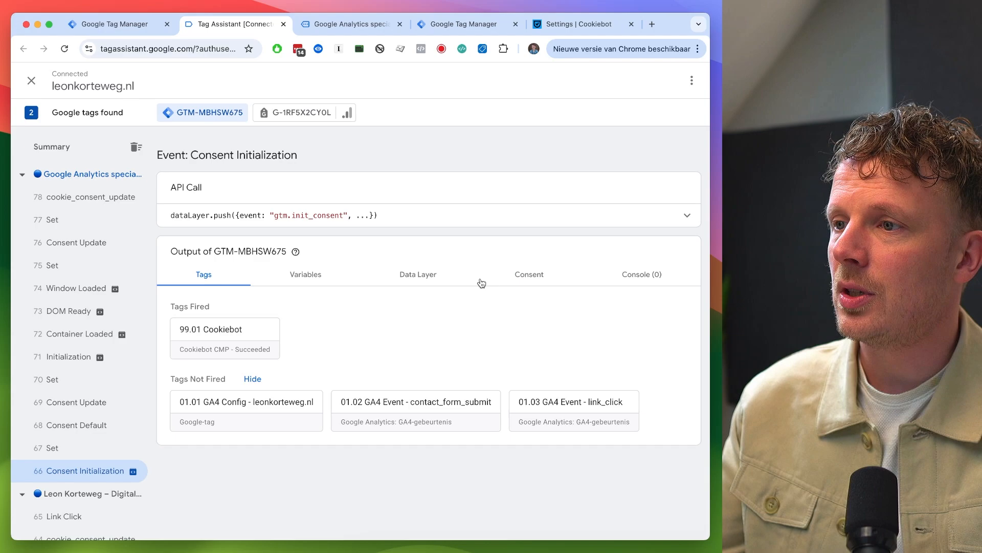
click(529, 275)
click(69, 445)
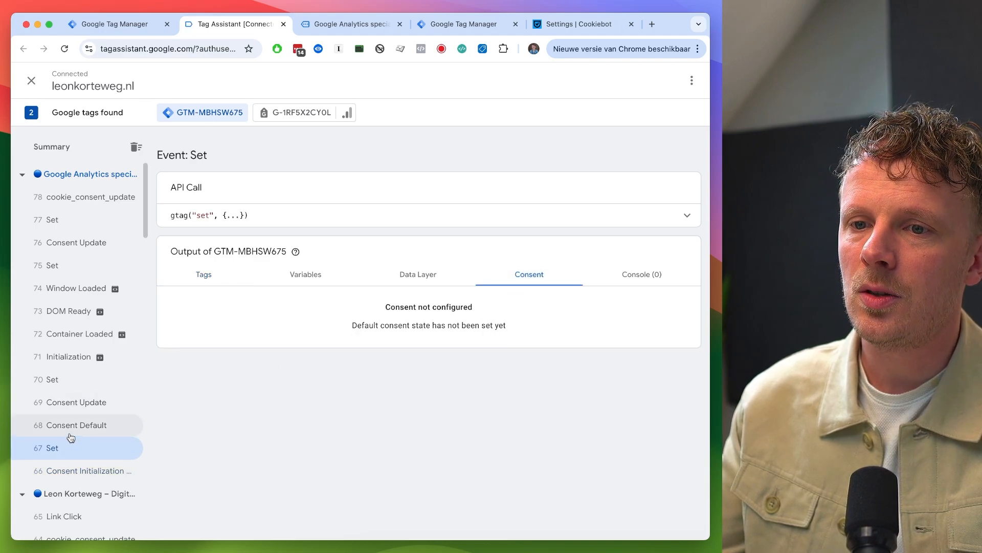
click(71, 425)
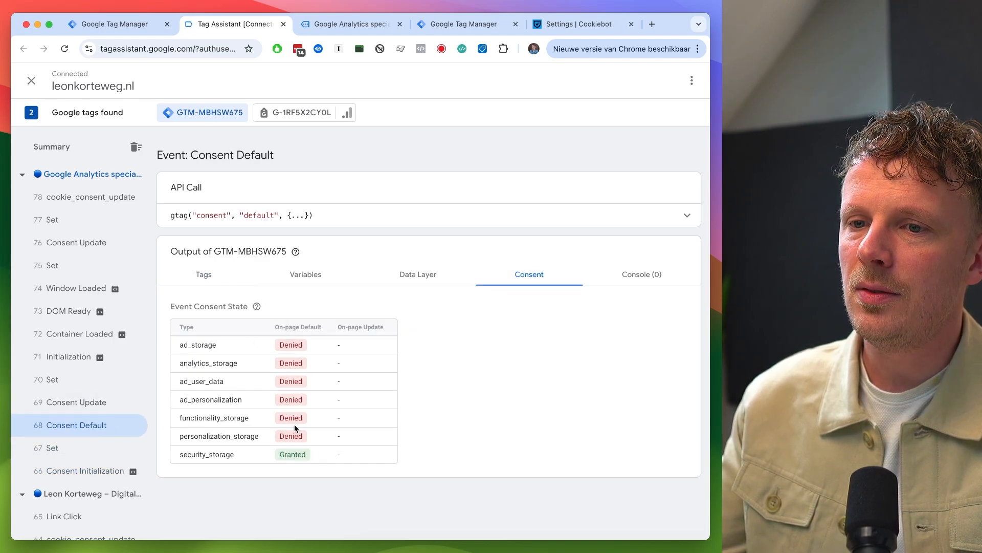
click(90, 402)
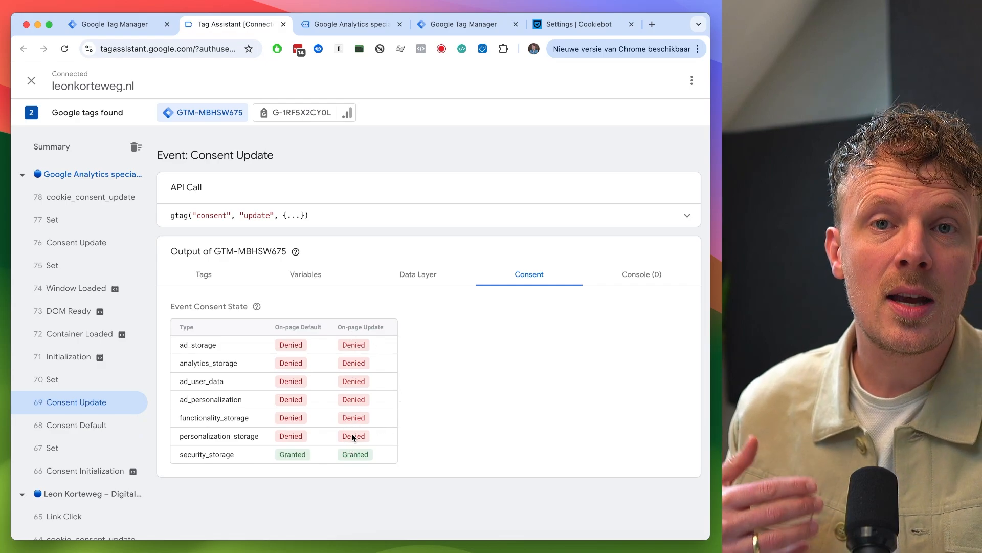
click(57, 379)
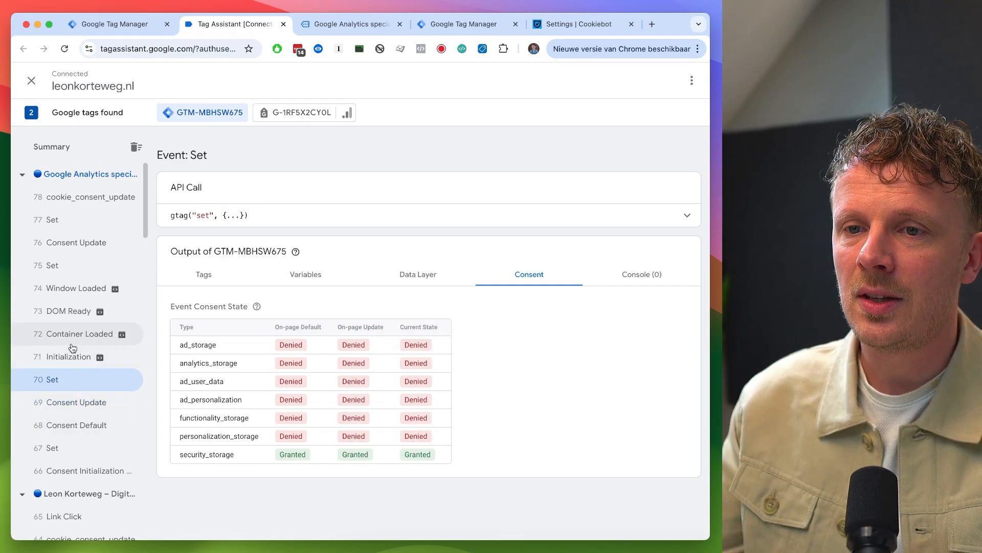
click(73, 336)
click(74, 289)
click(76, 263)
- Delete the CookieConsent cookie in the developer tools' Application storage, close developer tools and reload the Google Analytics Specialist page
key(ctrl+Tab)
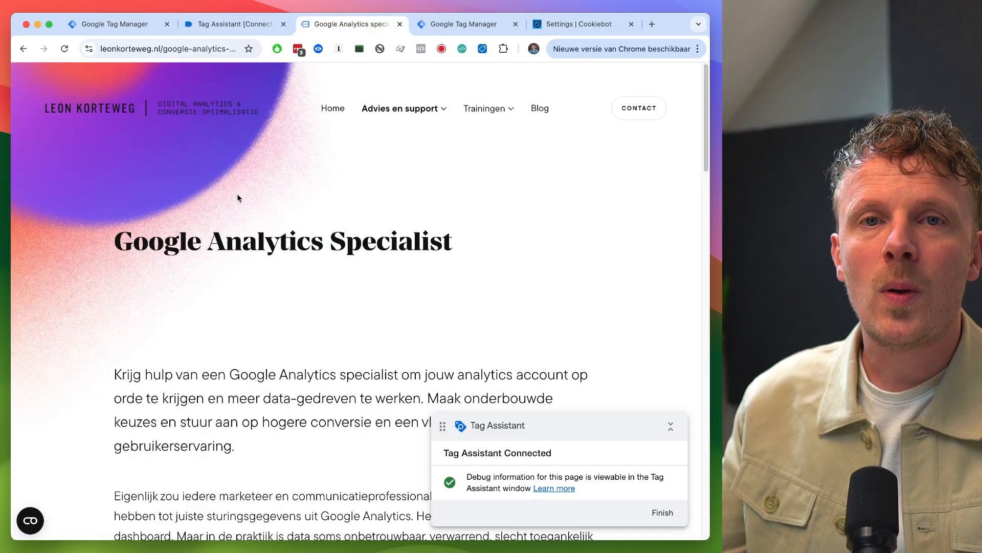
right_click(237, 195)
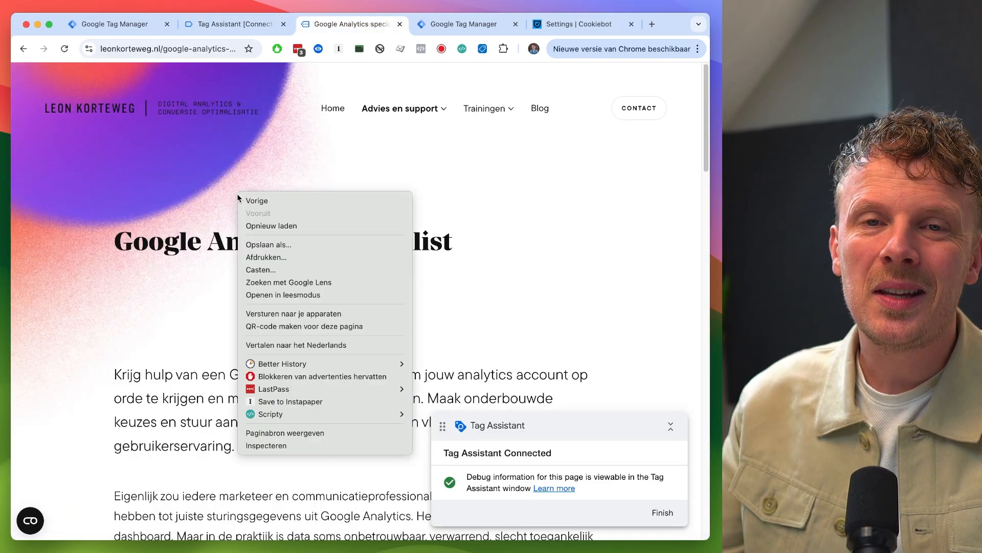
click(279, 446)
click(421, 71)
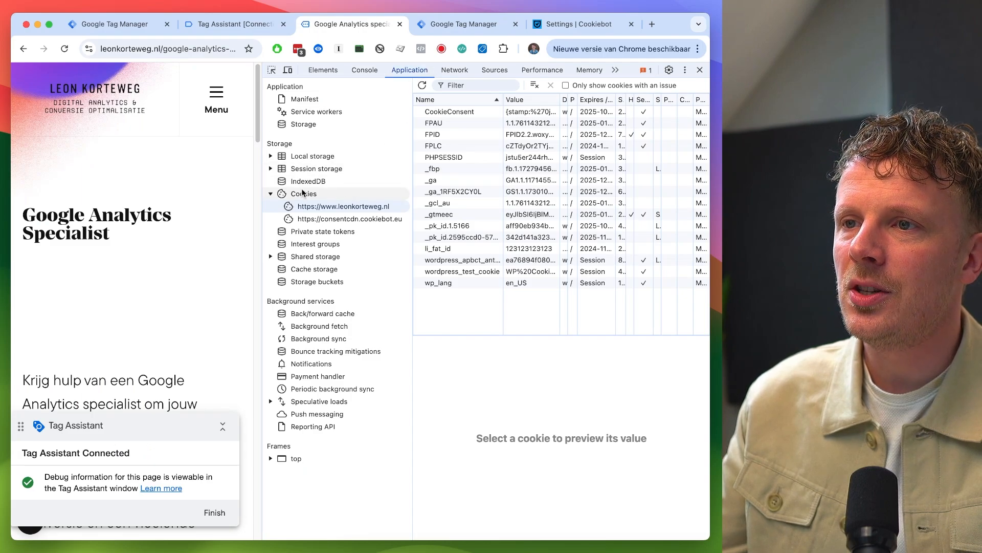
click(476, 113)
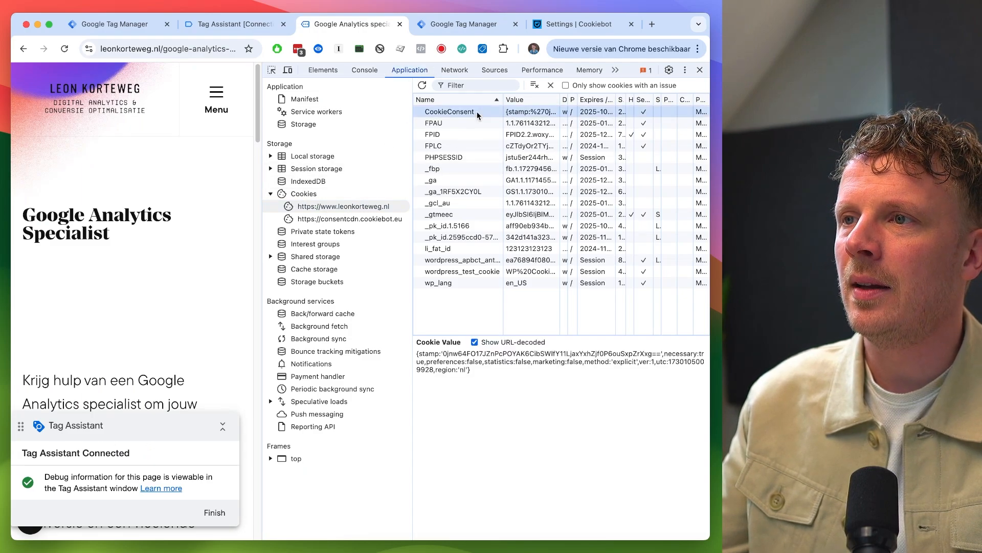
key(BackSpace)
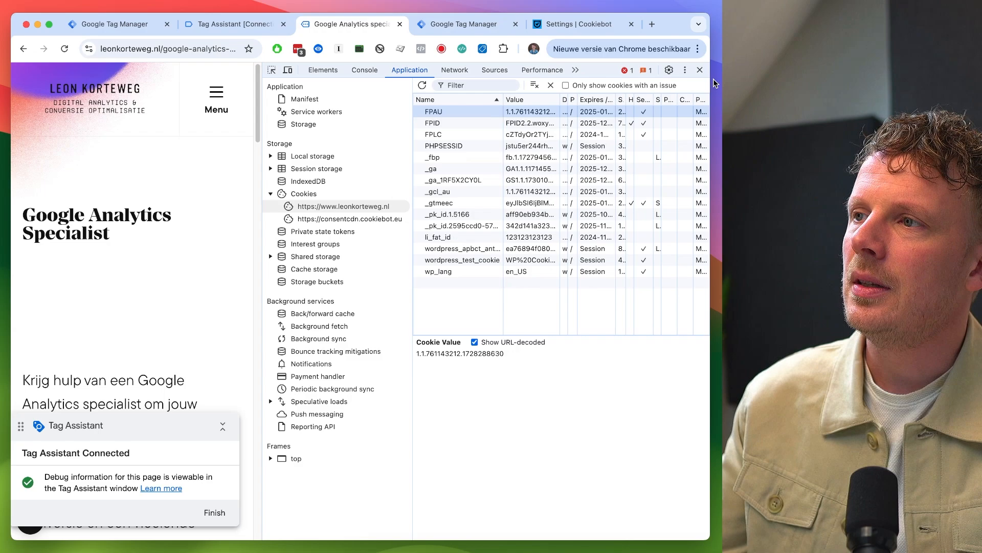
click(701, 71)
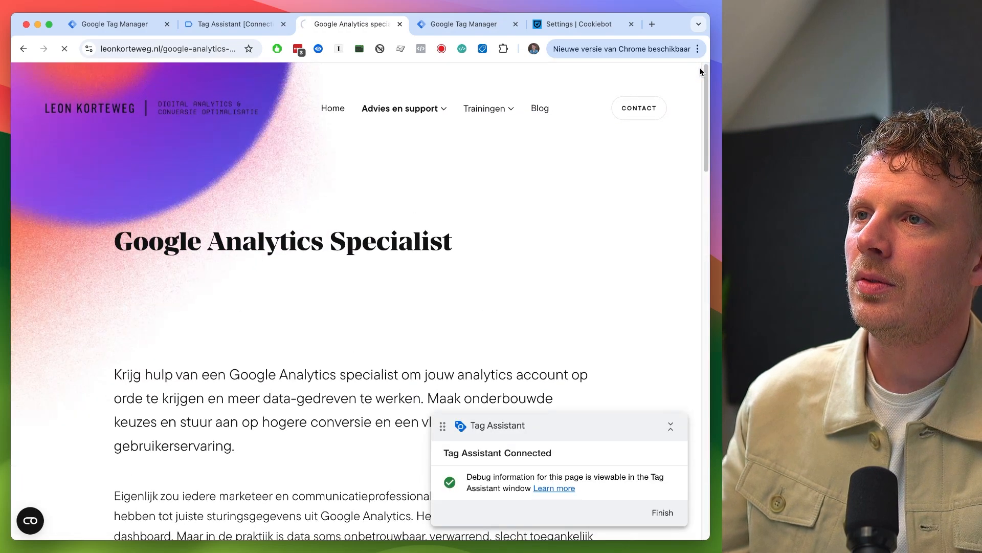
key(super+r)
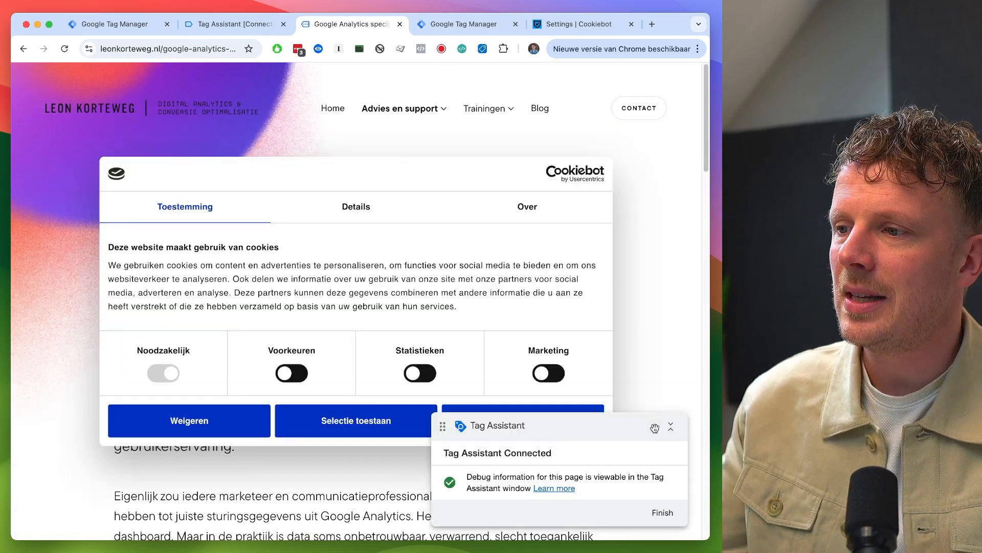
- Move the Tag Assistant badge aside, enable Voorkeuren and Statistieken in the Cookiebot banner and allow the selection
click(670, 425)
drag(628, 429, 569, 502)
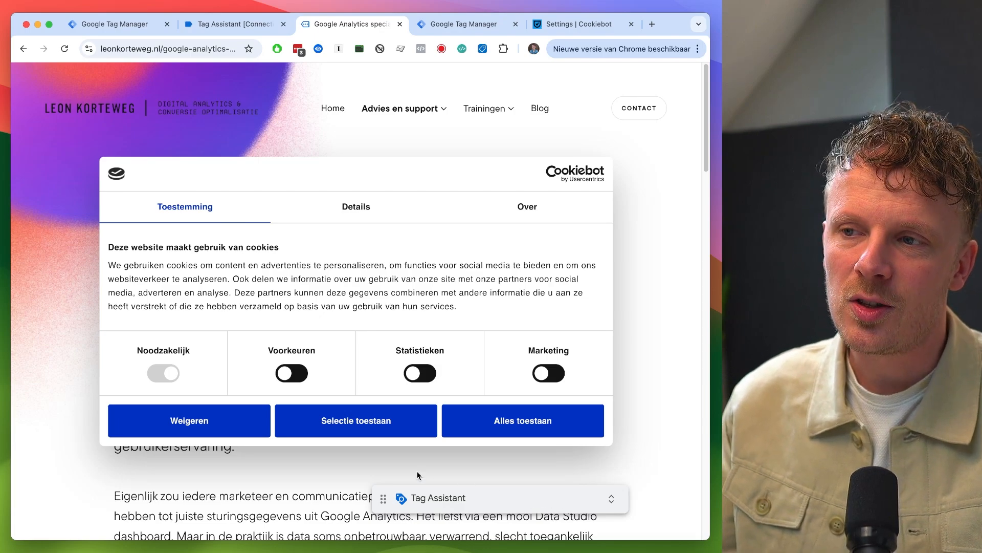
click(421, 373)
click(294, 375)
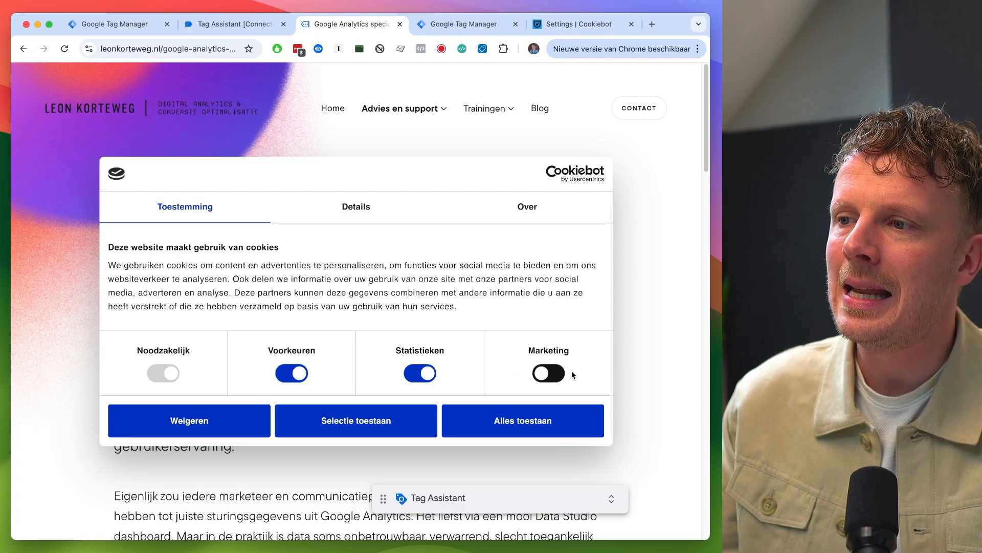
click(337, 431)
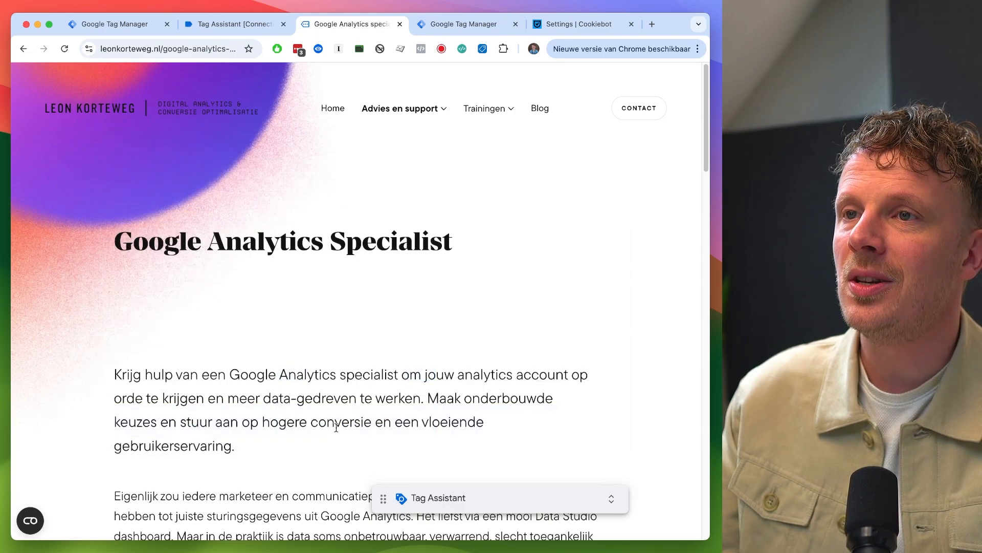
- Return to Tag Assistant and review the new page's Consent Initialization tags and Consent Default and Container Loaded consent states
key(ctrl+shift+Tab)
click(87, 374)
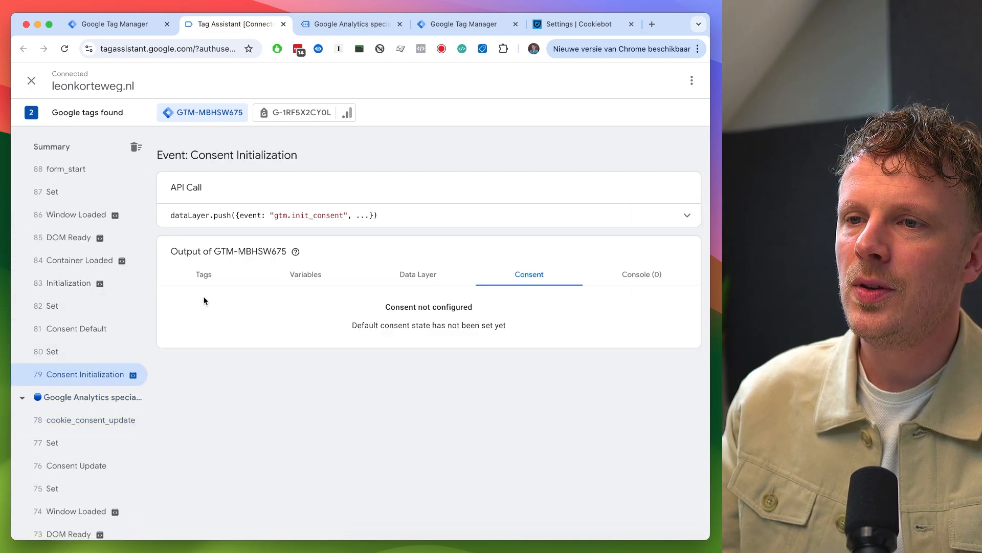
click(202, 277)
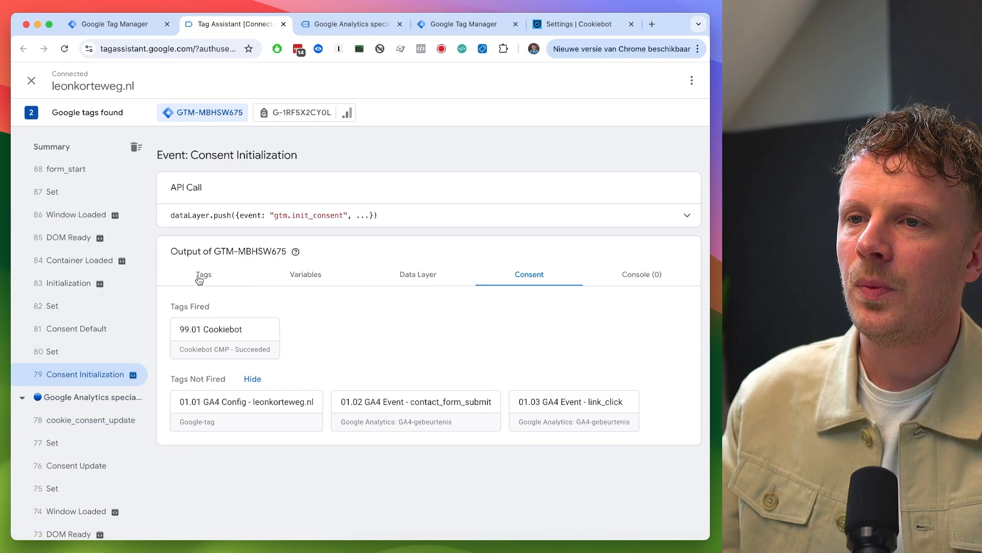
click(527, 277)
click(84, 360)
click(86, 329)
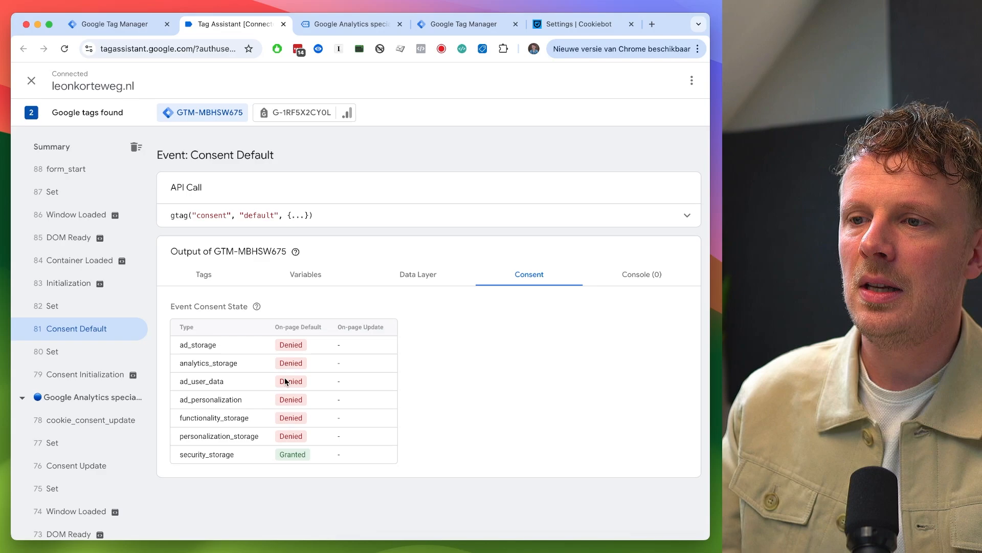
click(82, 260)
- Open the latest Consent Update event and highlight the analytics_storage, ad_storage, ad_user_data and ad_personalization rows
scroll(88, 307, up, 5)
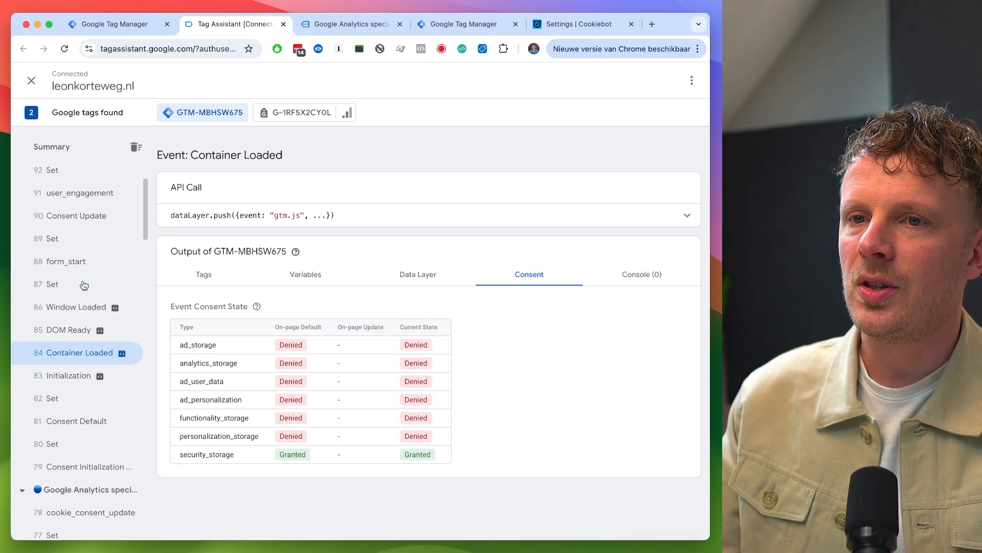
click(87, 310)
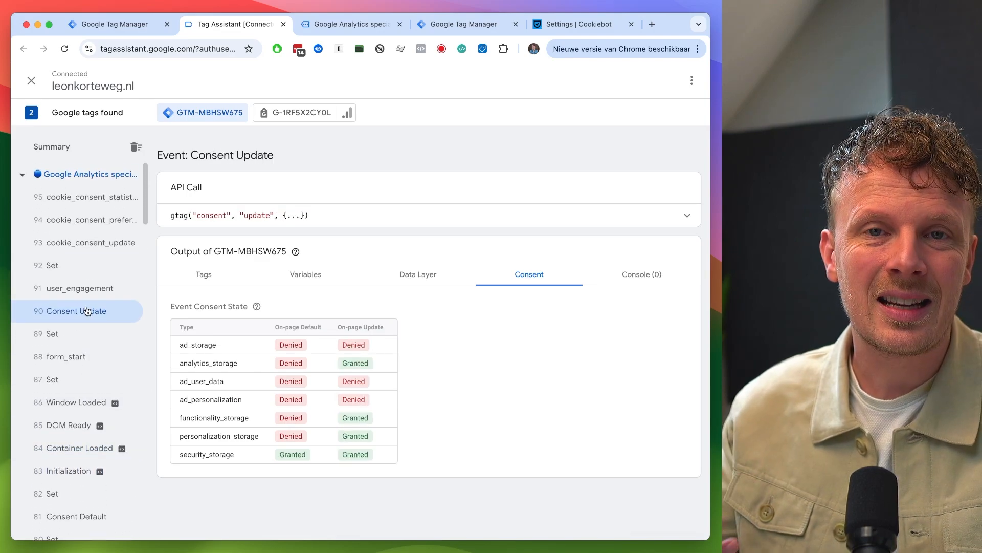
double_click(207, 363)
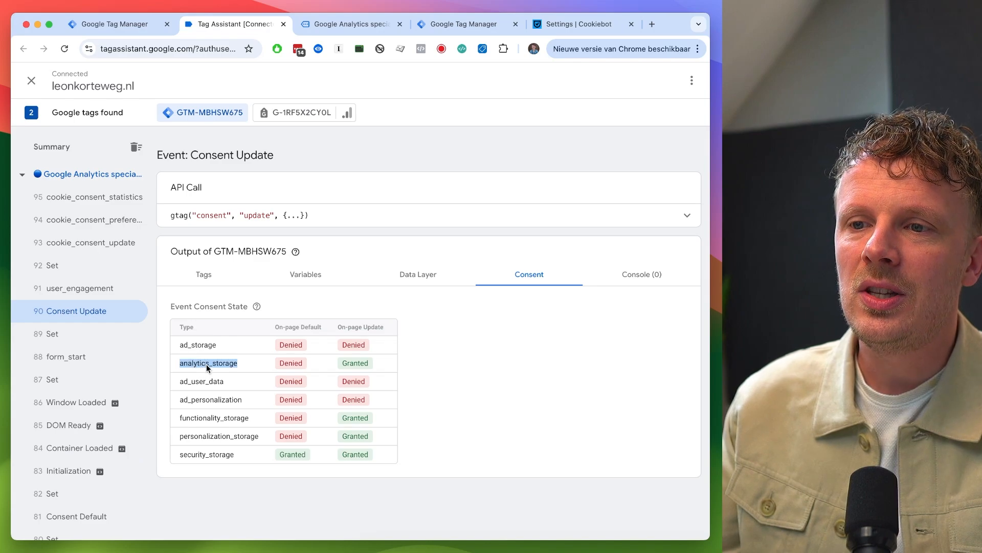
double_click(350, 362)
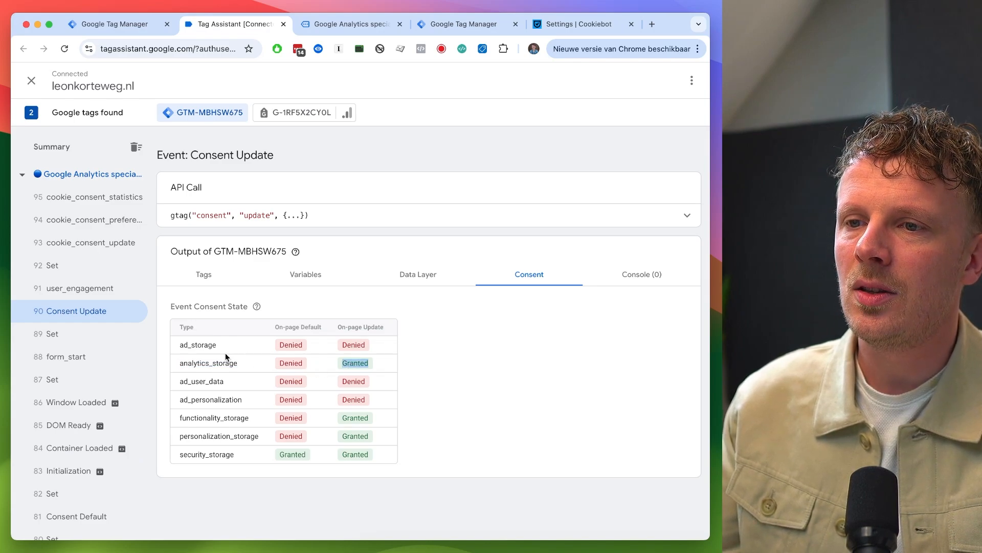
double_click(204, 344)
double_click(202, 381)
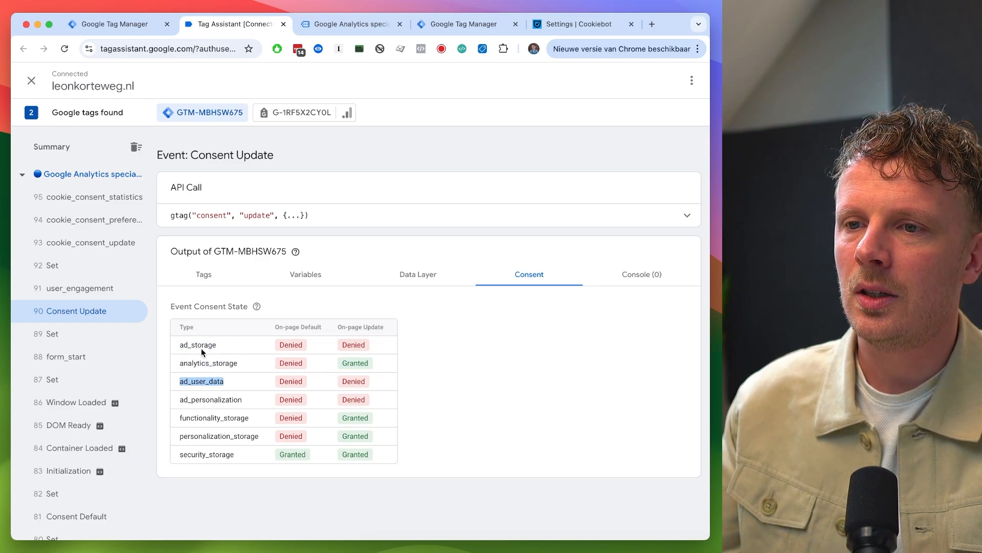
double_click(207, 402)
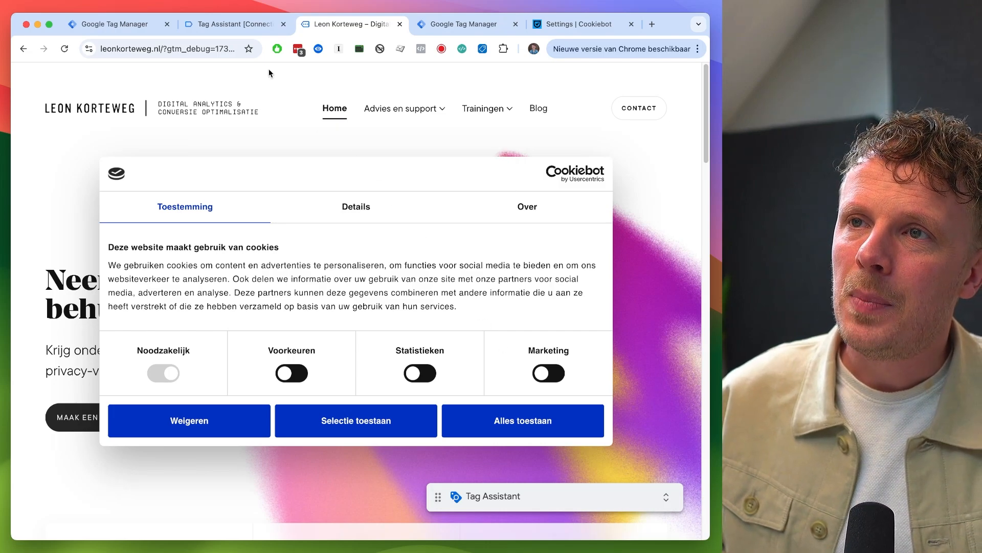
- Check the workspace tags in Tag Manager, then review the Initialization event's consent state in Tag Assistant
click(140, 25)
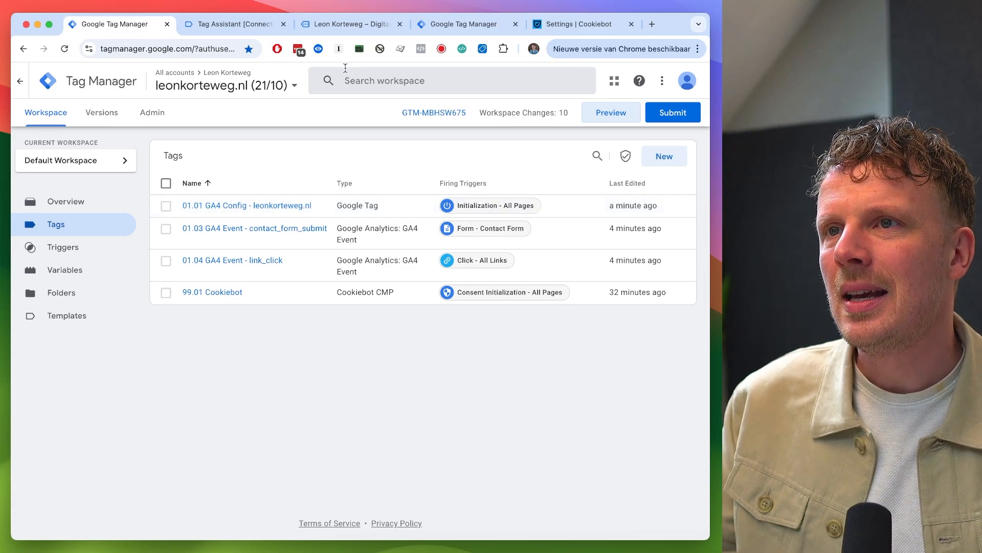
click(233, 24)
click(82, 287)
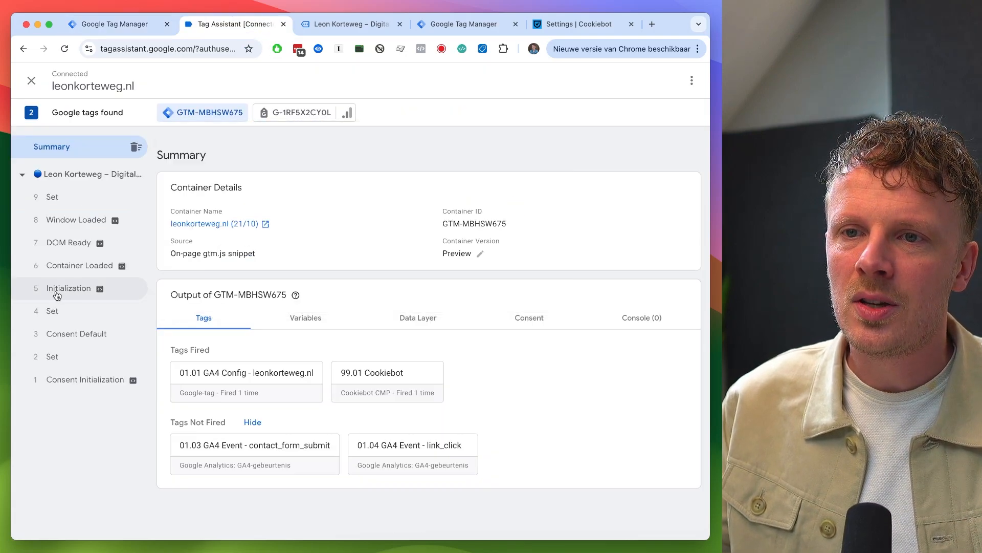
click(68, 288)
click(529, 274)
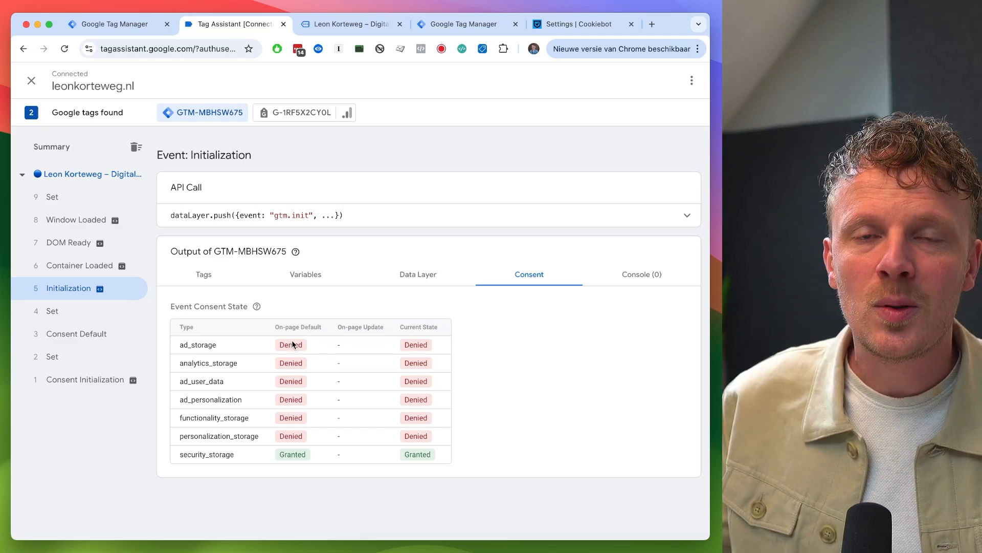
- Accept all cookies in the Cookiebot banner on the website, then return to Tag Assistant
click(348, 24)
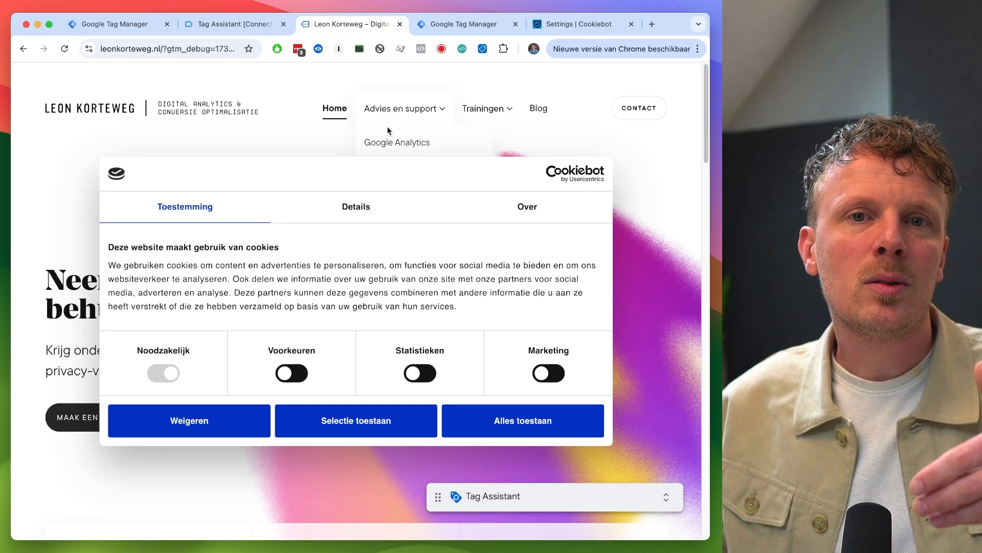
click(520, 417)
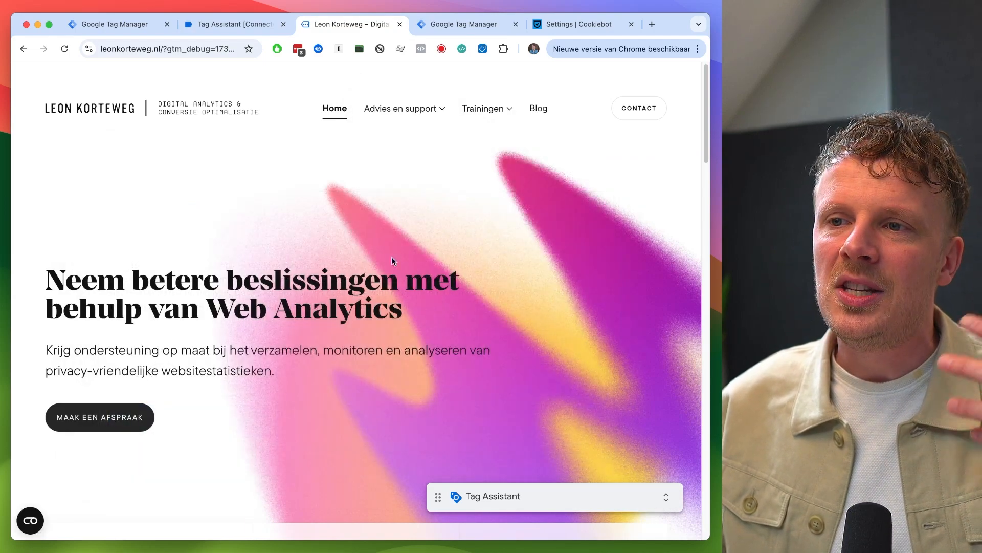
click(241, 26)
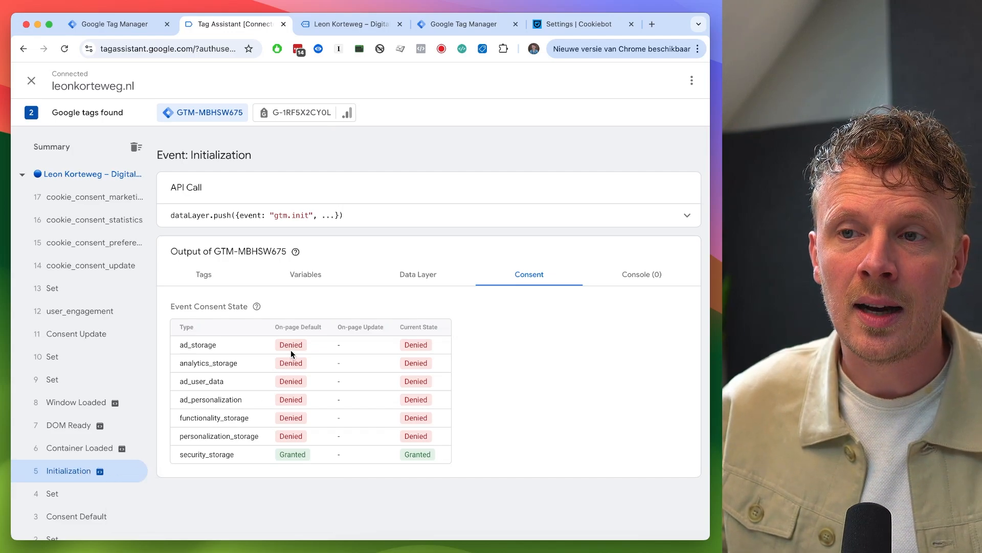
- Open the cookie_consent_update event's consent state and copy its event name from the API call
click(98, 271)
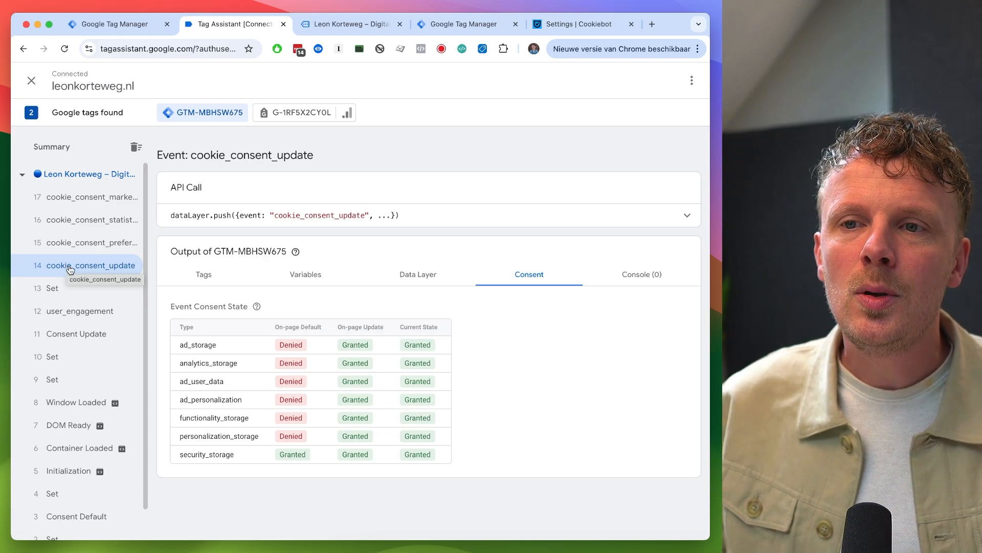
double_click(300, 216)
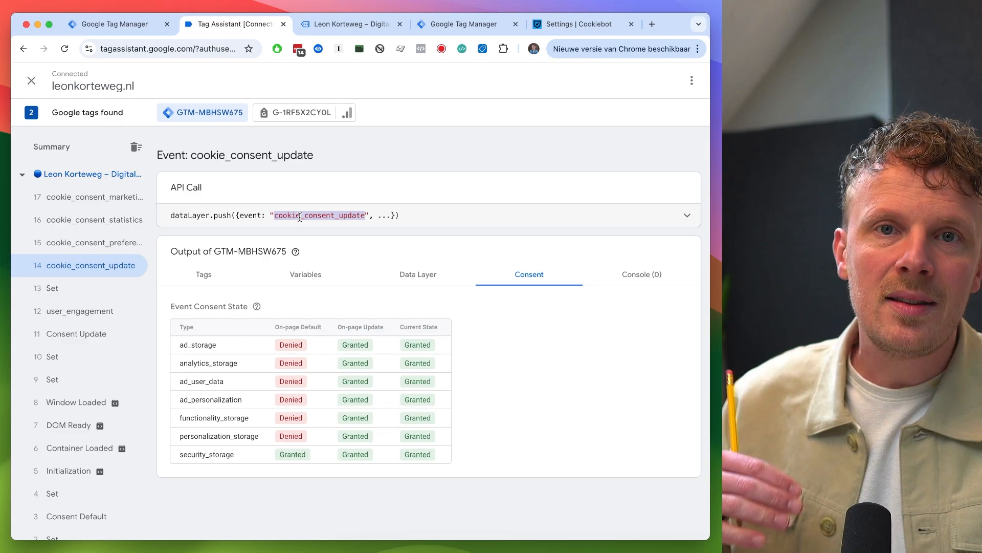
click(67, 471)
key(ctrl+shift+Tab)
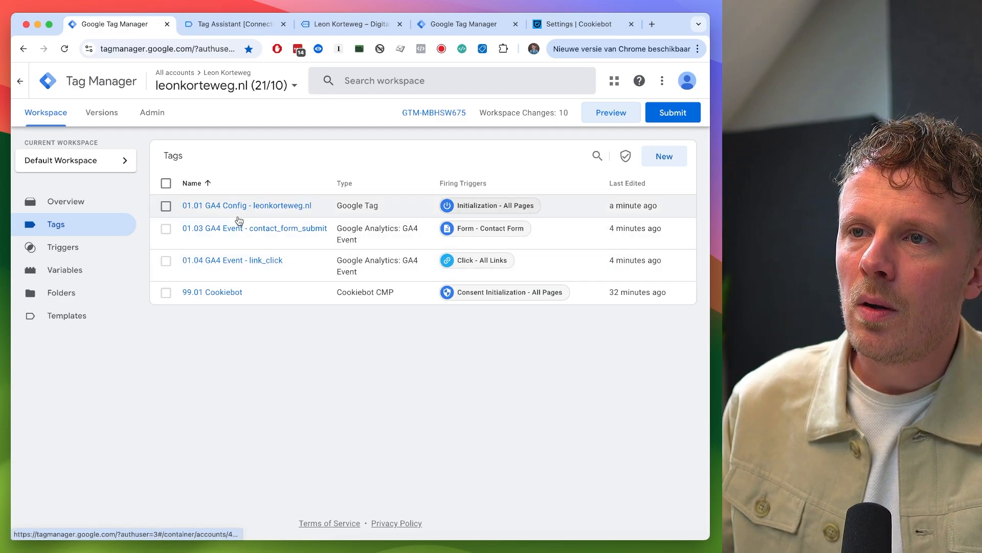
- Add a send_page_view configuration parameter set to false to the 01.01 GA4 Config tag and save it
click(267, 209)
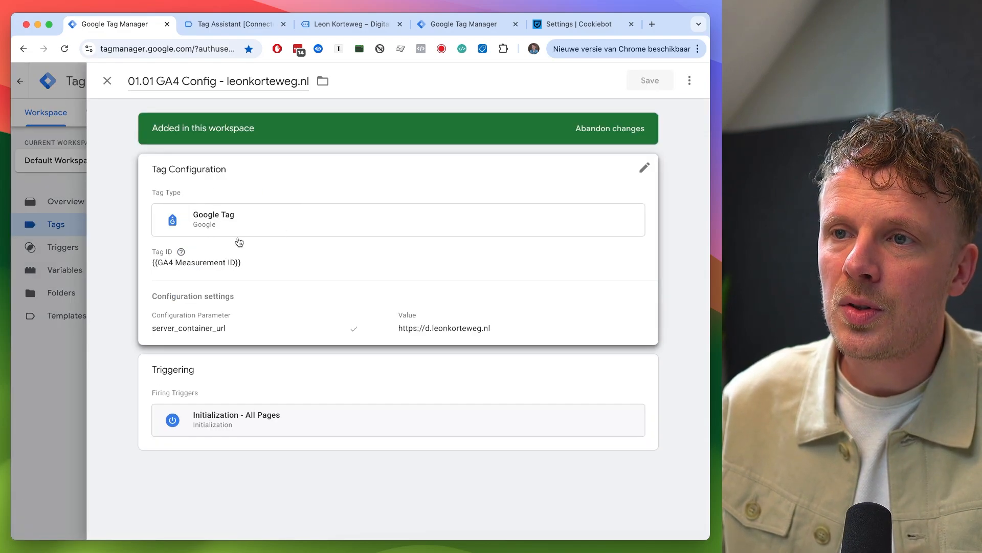
click(280, 313)
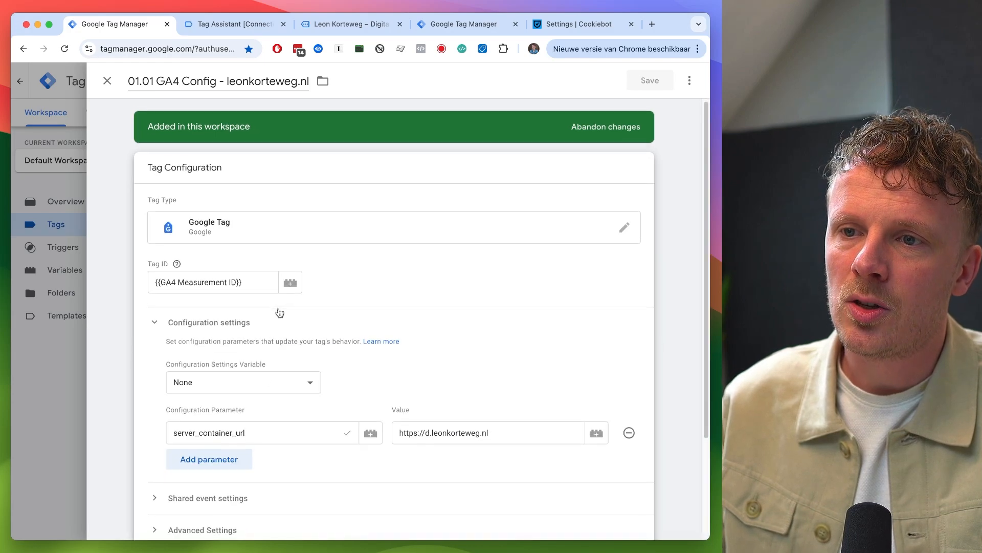
scroll(209, 374, down, 3)
click(209, 373)
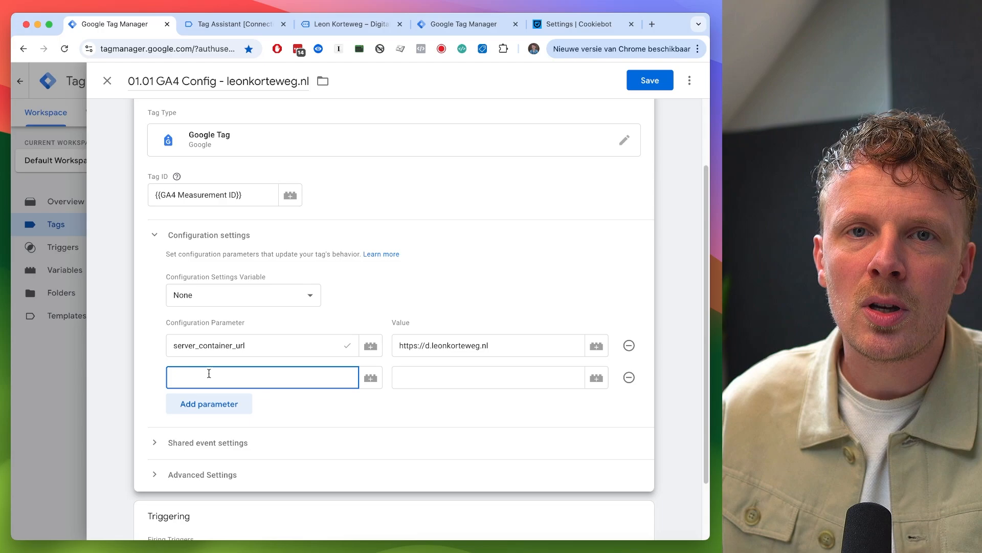
text(send)
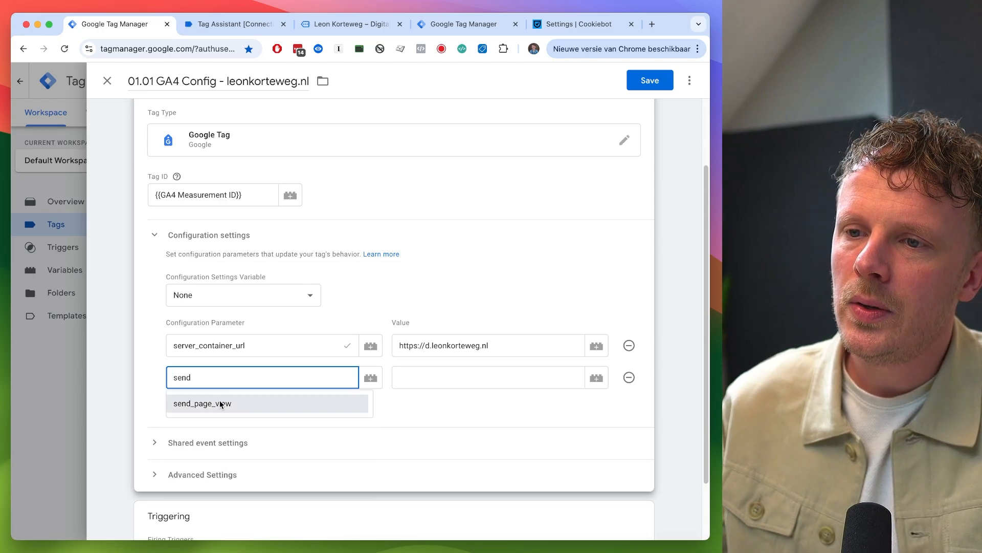
click(220, 404)
click(426, 384)
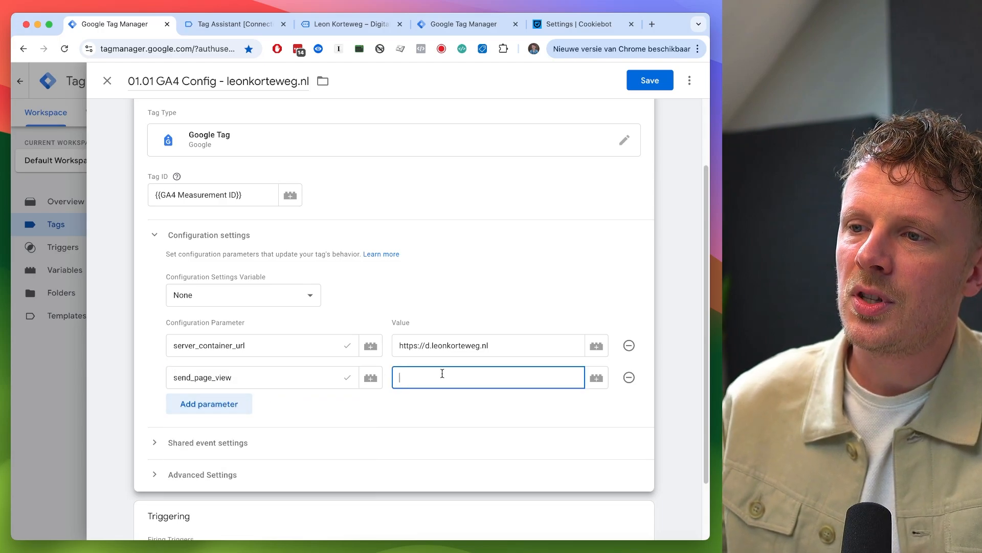
text(false)
click(650, 81)
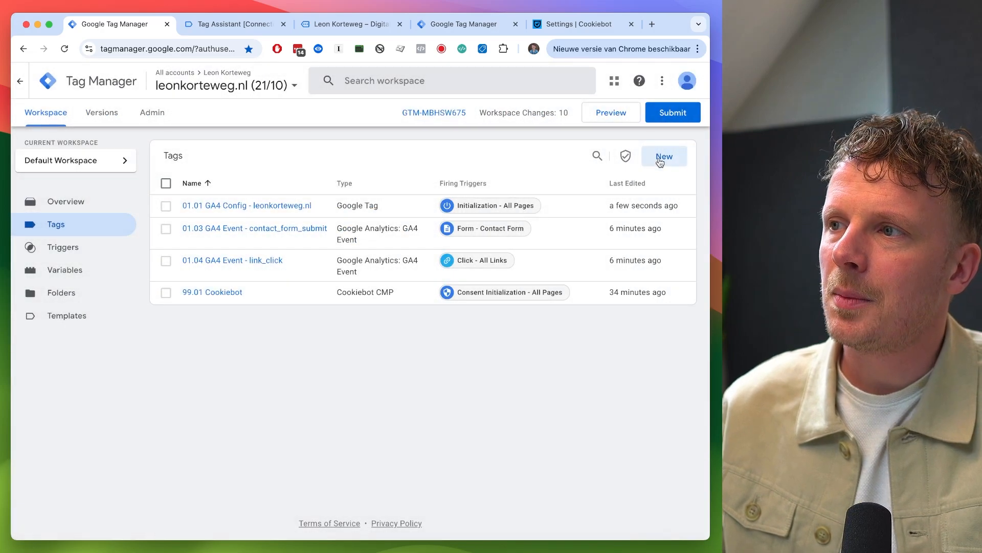
- Create a new tag named 01.02 GA4 Event - page_view
click(660, 163)
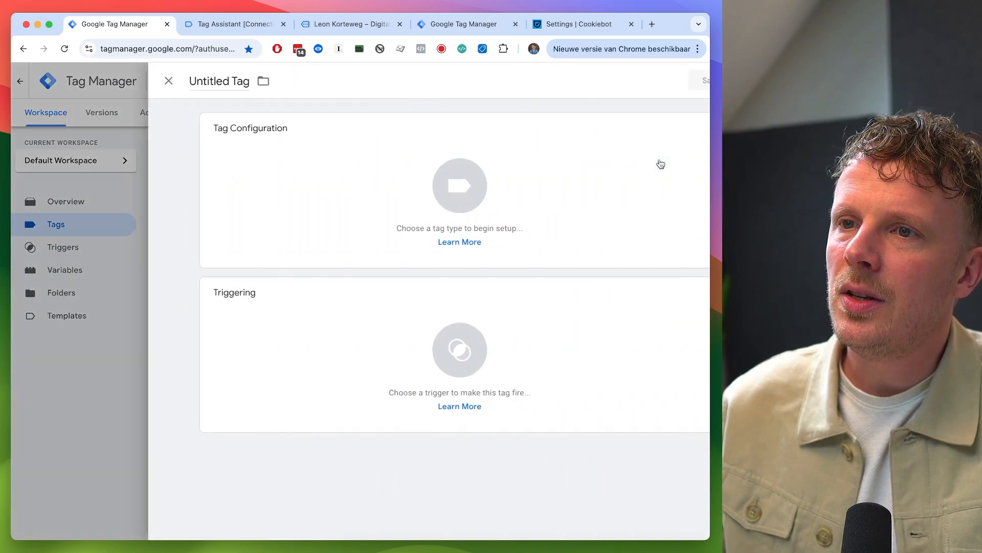
click(157, 80)
text(01)
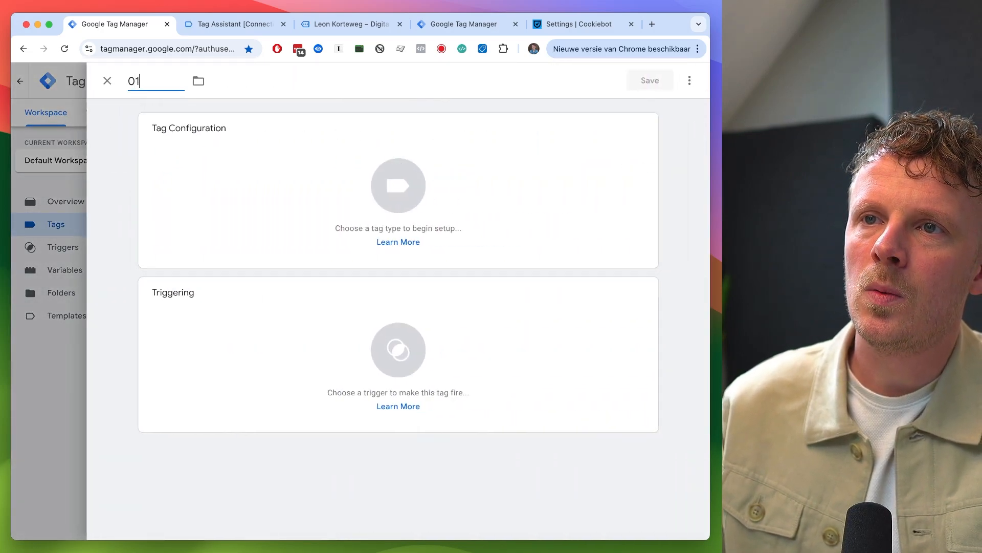
text(.02 GA4 Even)
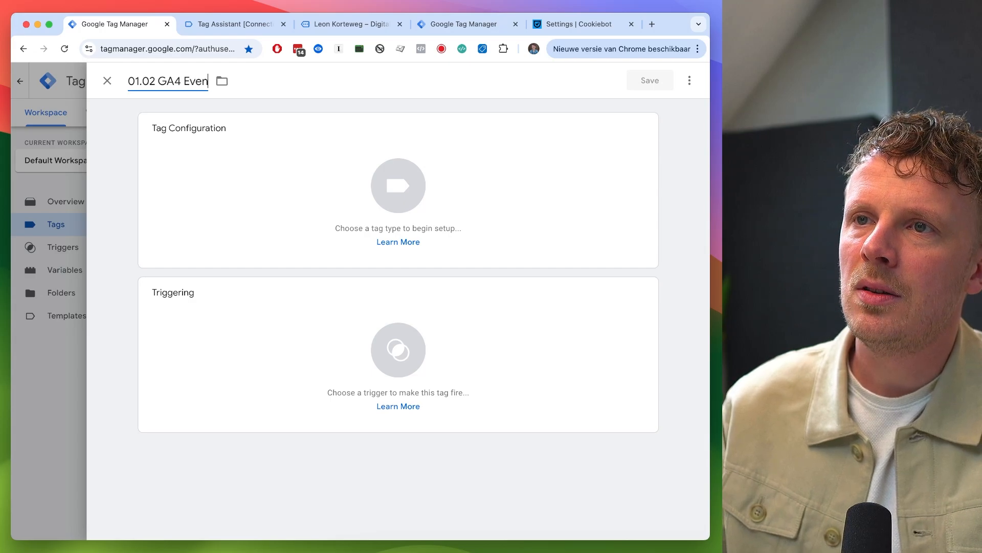
text(t - page_view)
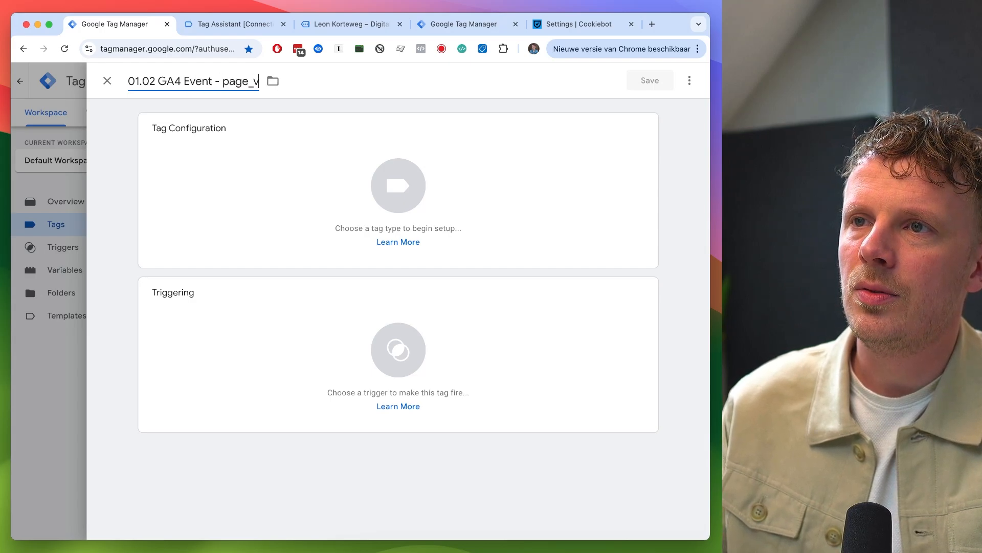
- Configure the tag as a GA4 Event using the {{GA4 Measurement ID}} variable and event name page_view
click(166, 166)
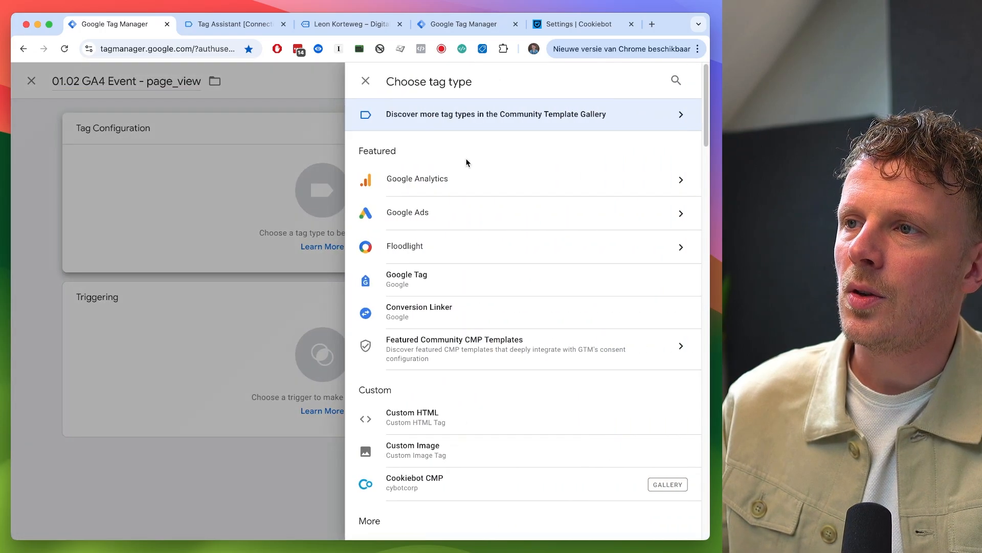
click(467, 176)
click(483, 194)
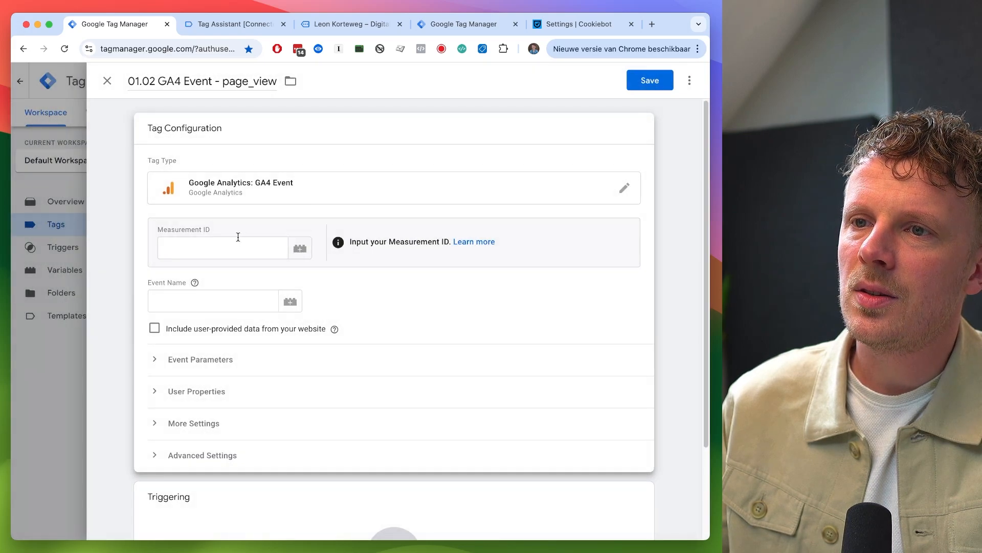
click(300, 249)
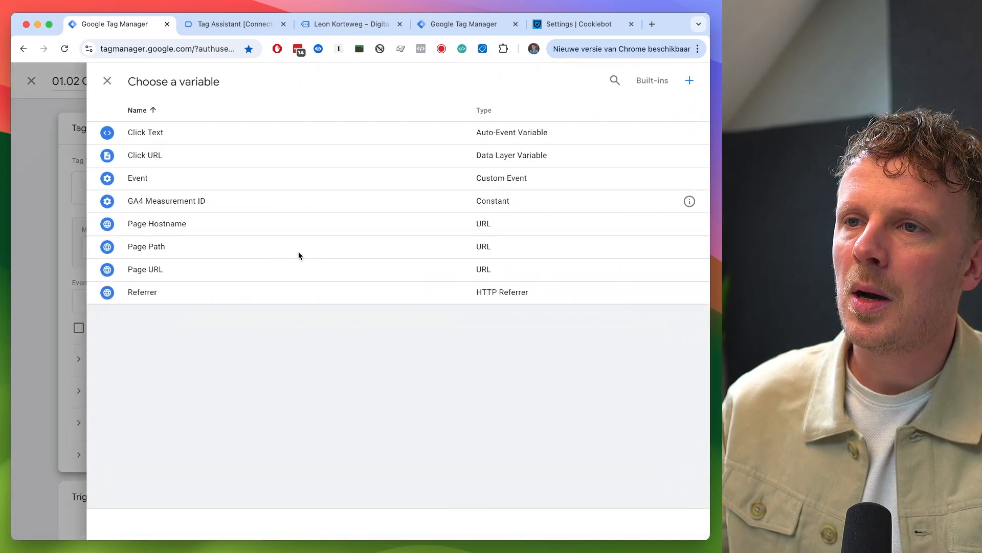
click(285, 202)
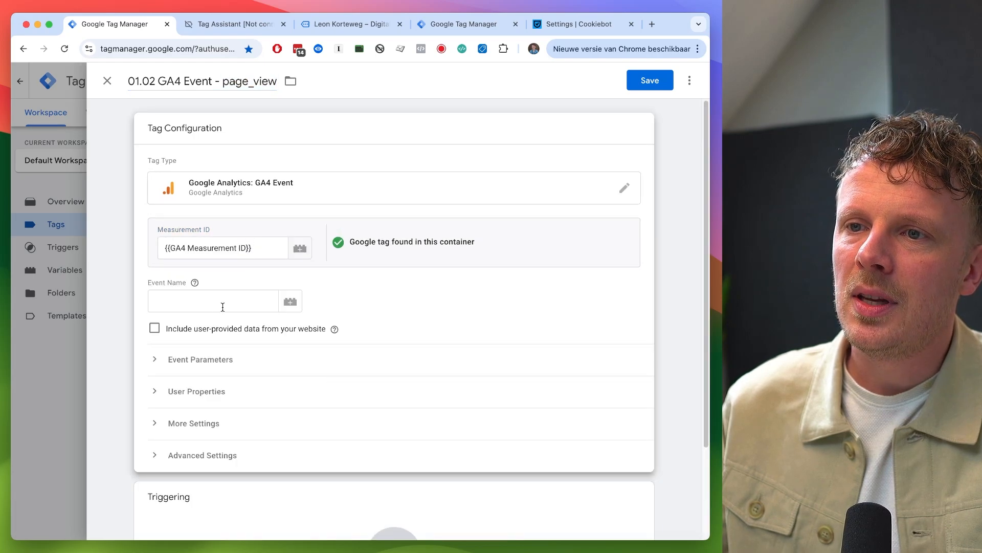
click(220, 310)
text(page_view)
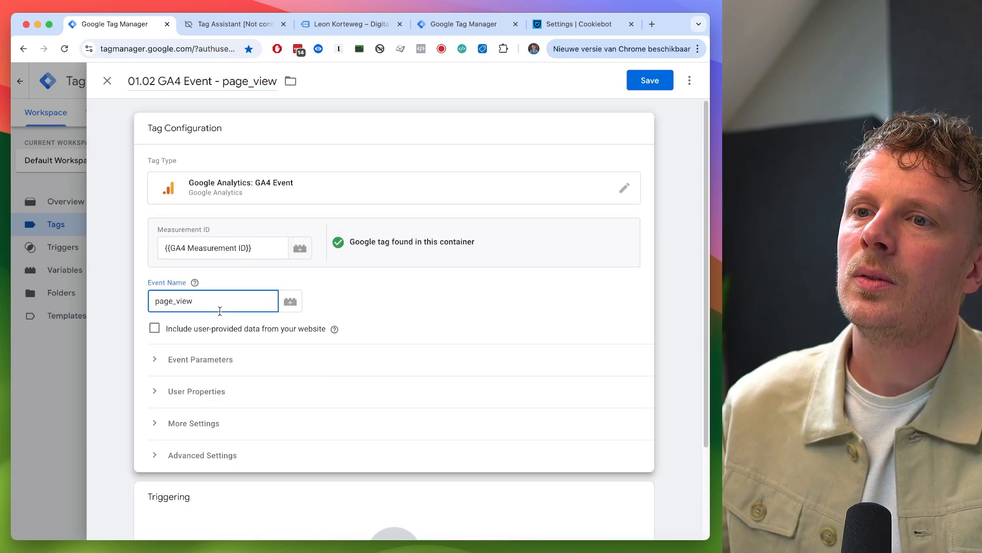
- Start a new firing trigger for the tag named Cookie Consent Update, copying the cookie_consent_update event name from Tag Assistant
scroll(220, 312, down, 5)
click(217, 449)
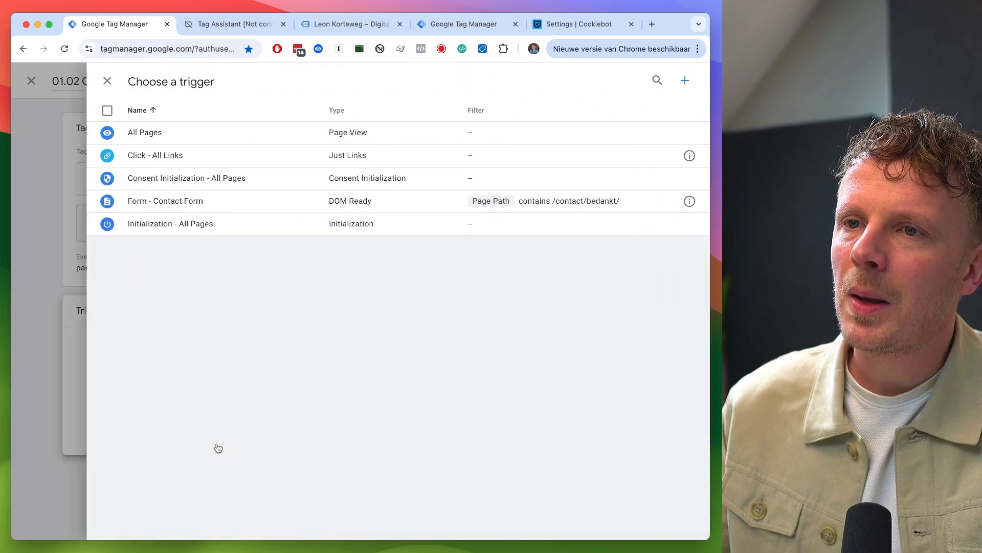
click(686, 82)
key(ctrl+Tab)
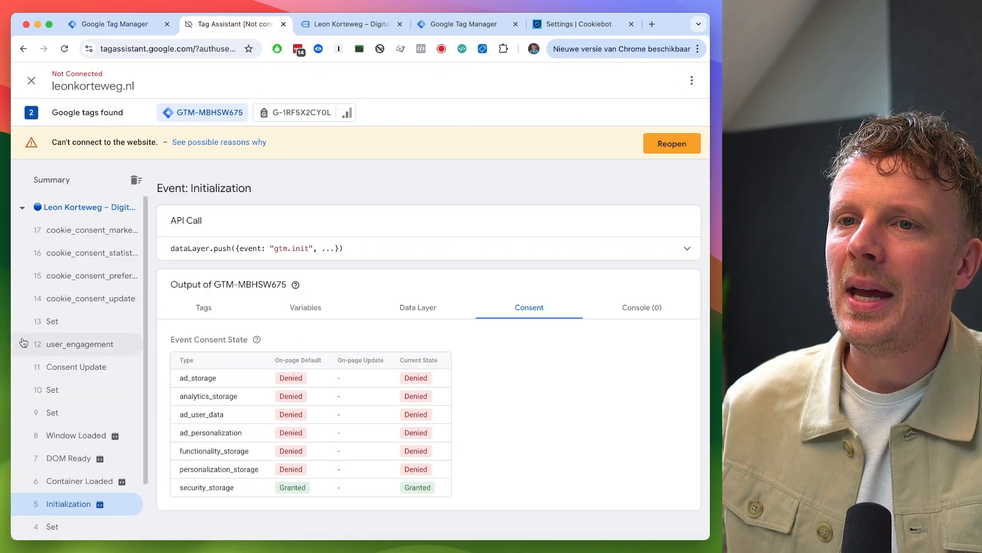
click(95, 299)
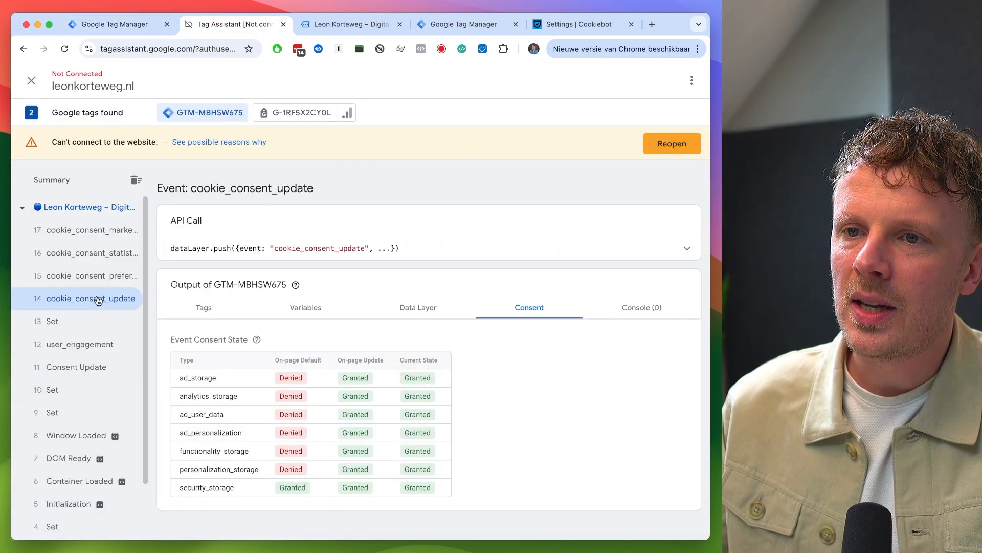
double_click(296, 249)
key(super+c)
key(ctrl+shift+Tab)
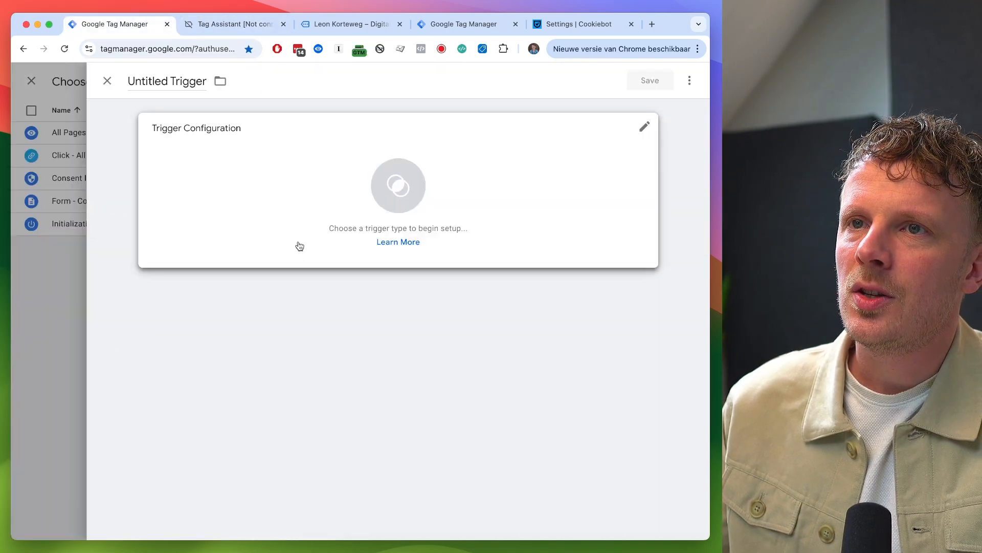
click(180, 85)
text(Cookie C)
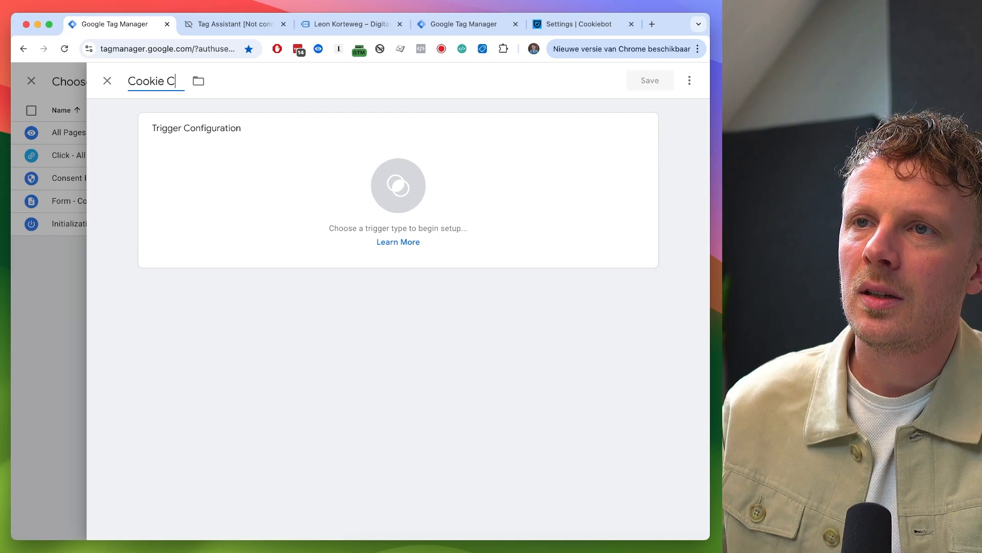
text(onsent Update)
- Make it a Custom Event trigger for cookie_consent_update, save the trigger and save the tag
click(226, 176)
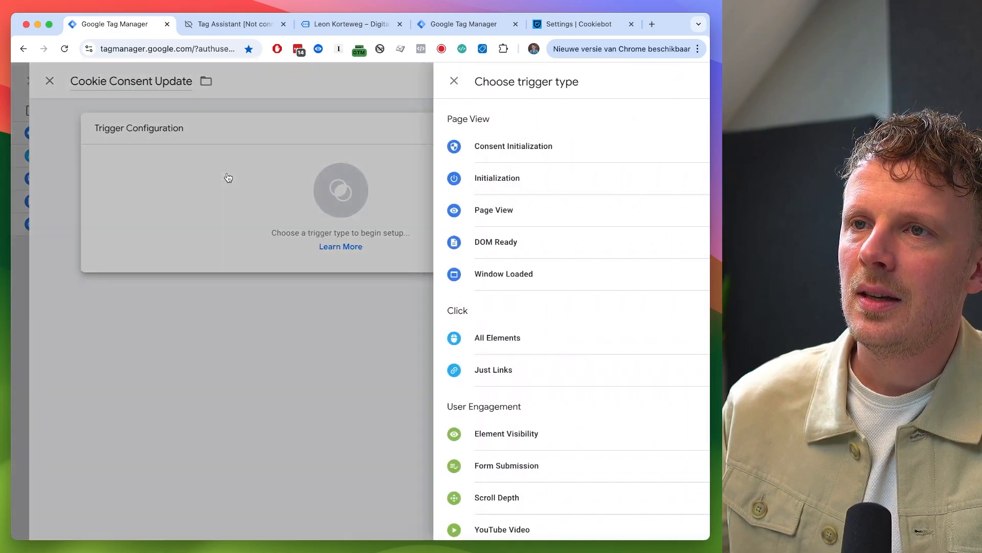
scroll(487, 301, down, 4)
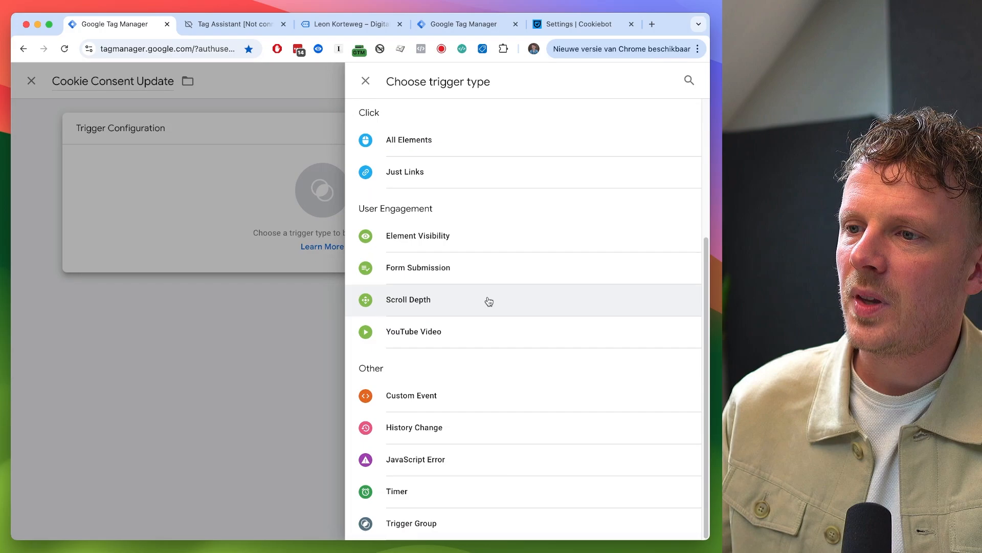
click(459, 397)
click(225, 242)
key(super+v)
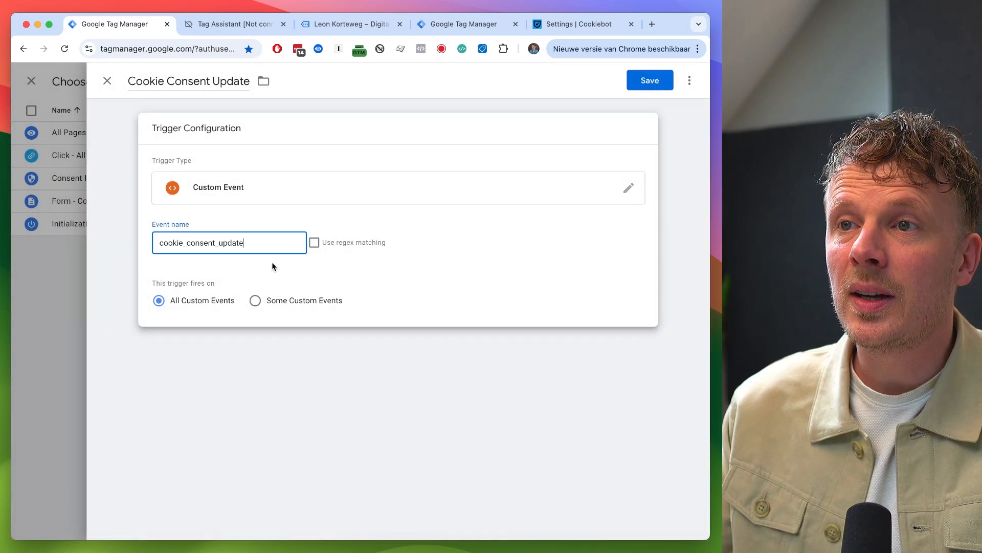
key(ctrl+Tab)
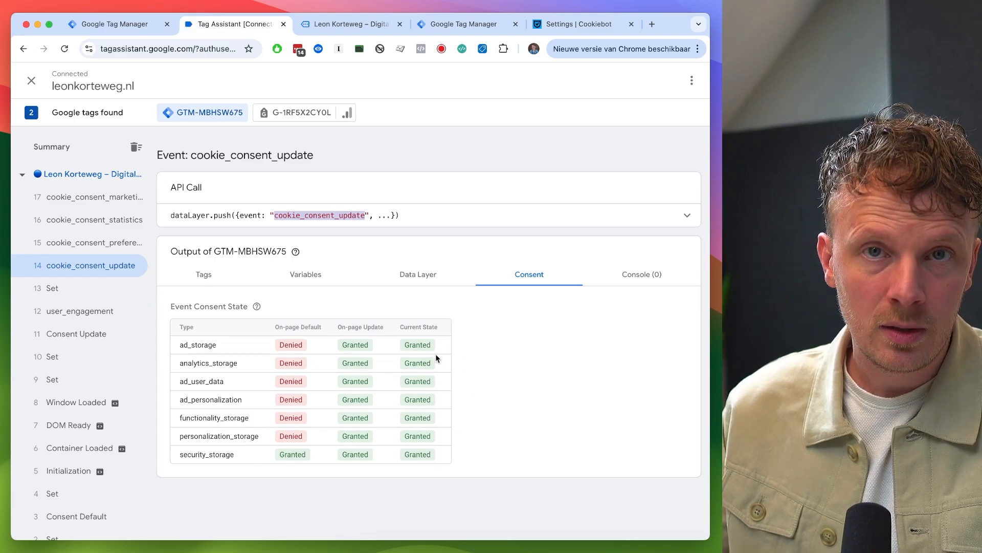
key(ctrl+shift+Tab)
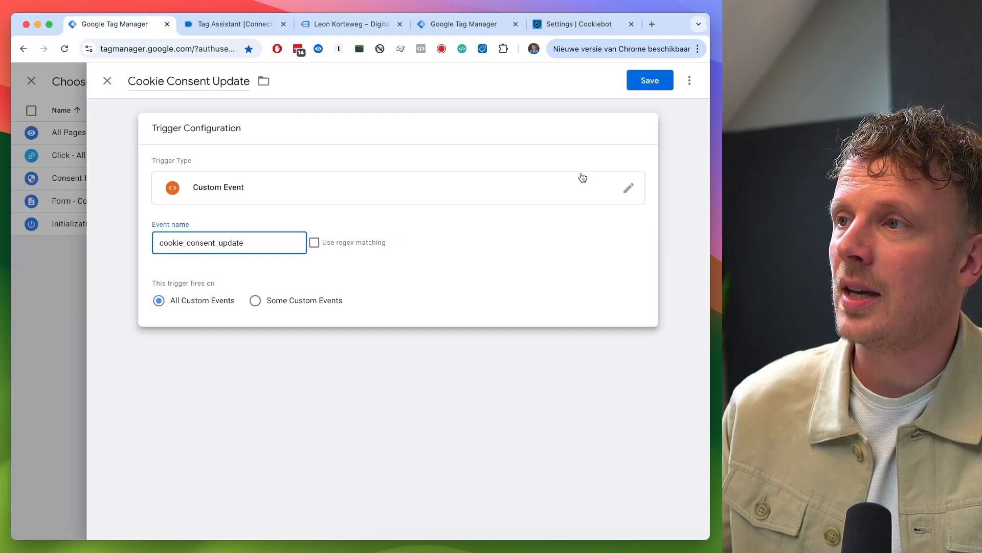
click(647, 79)
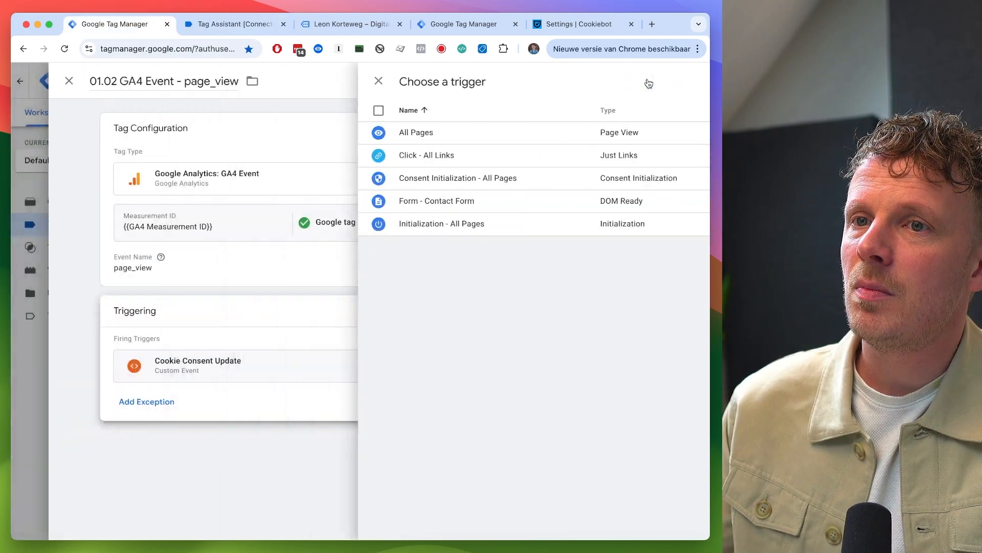
click(647, 80)
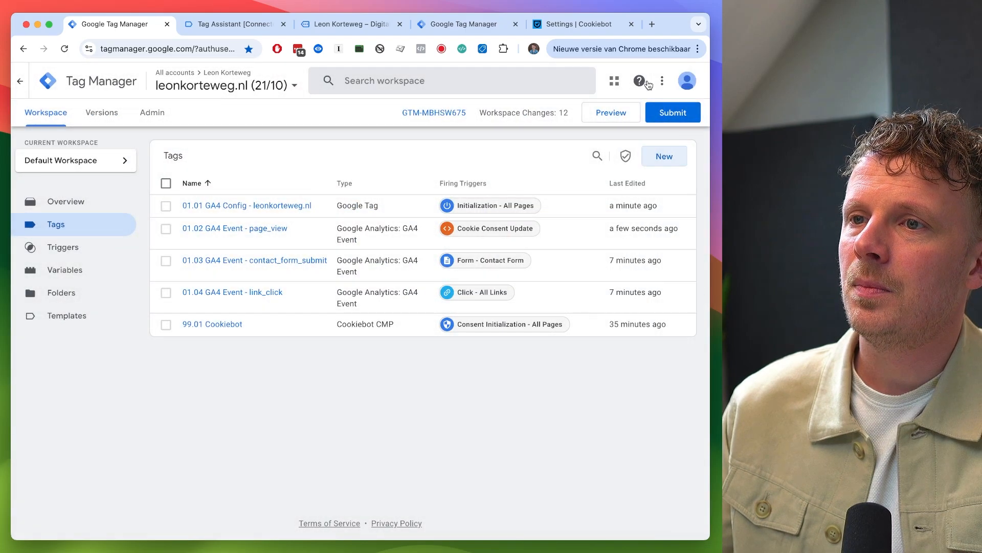
- Open the browser developer tools on the website page
key(ctrl+Tab)
key(ctrl+Tab)
right_click(442, 249)
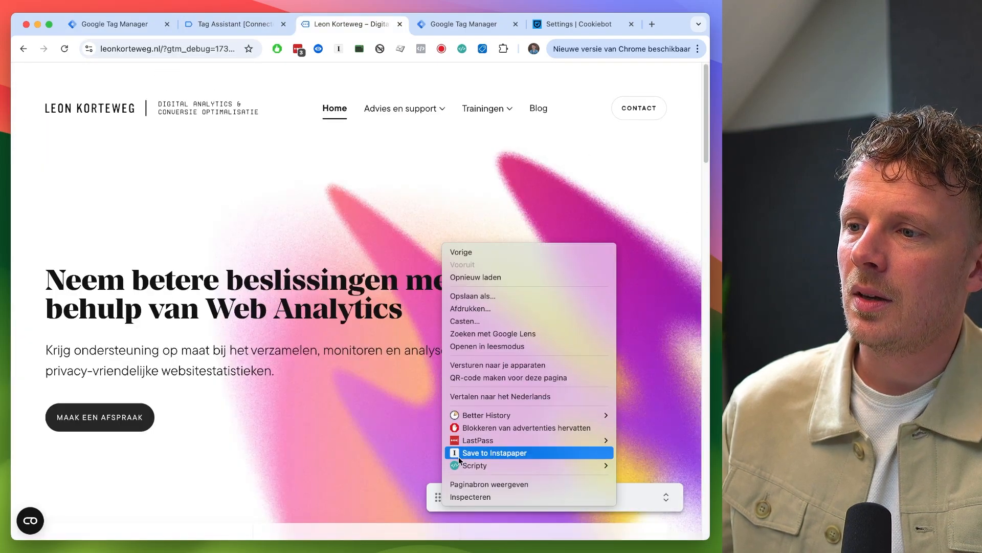
click(512, 496)
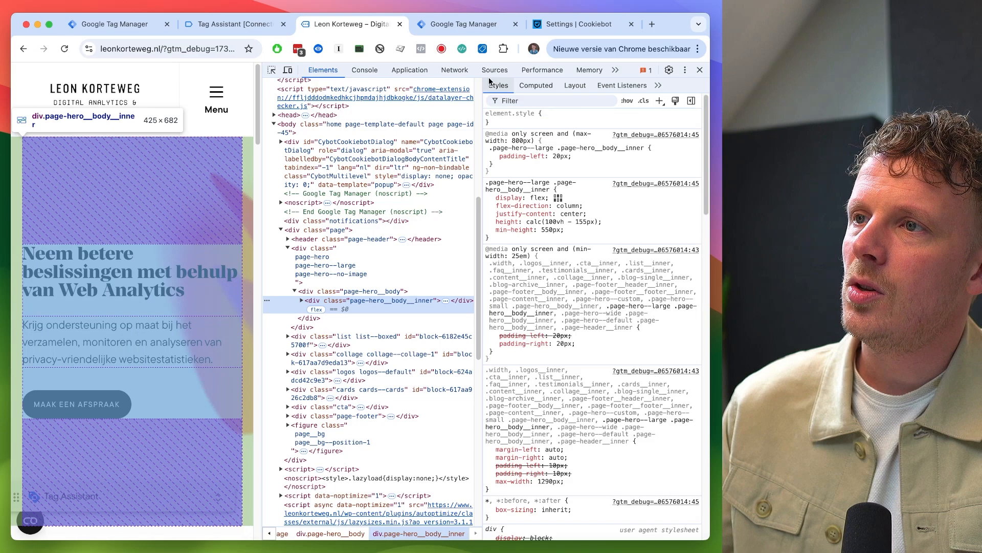
- Delete the CookieConsent cookie from the site's stored cookies and close the developer tools
click(412, 70)
click(457, 113)
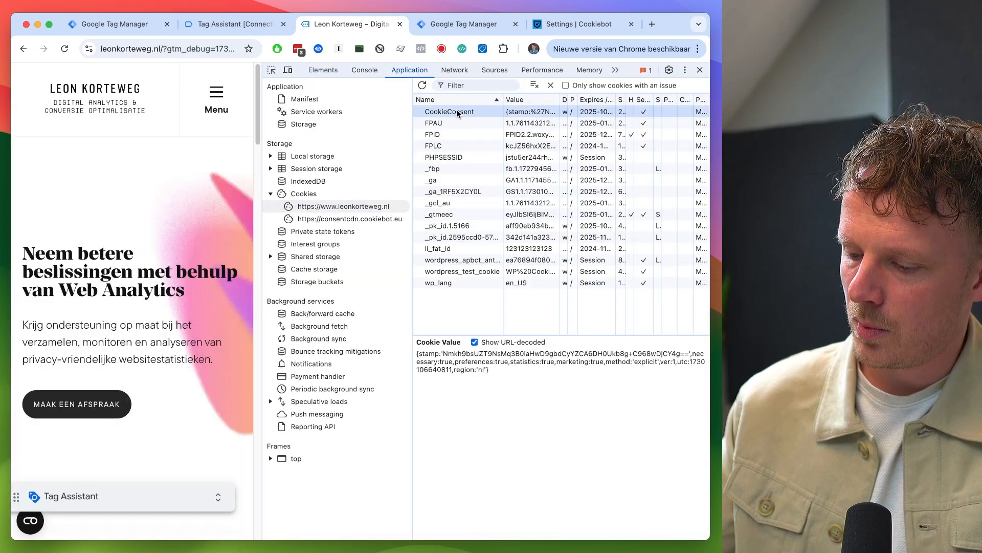
key(Delete)
click(700, 69)
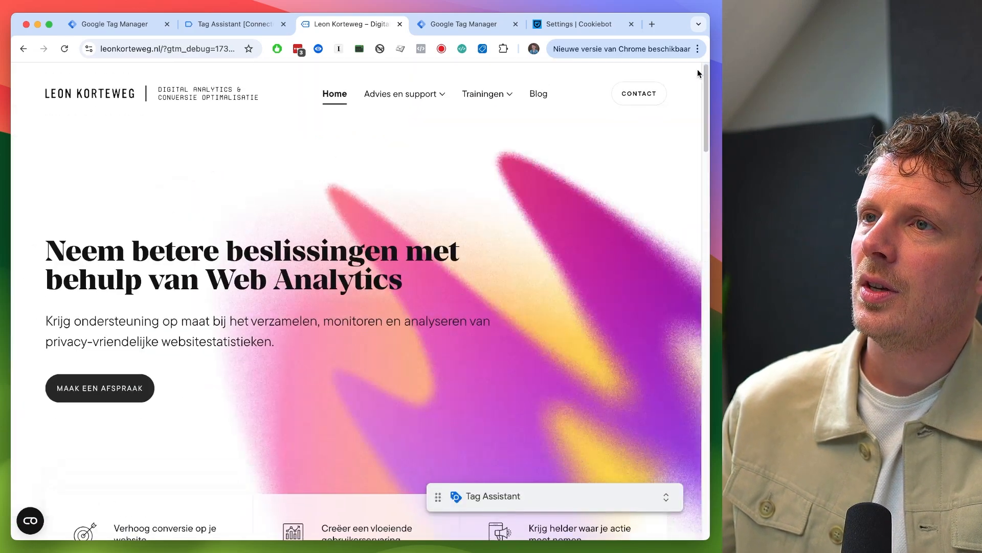
- Reconnect Tag Assistant to the website and accept all cookies in the Cookiebot consent banner
key(super+1)
click(605, 111)
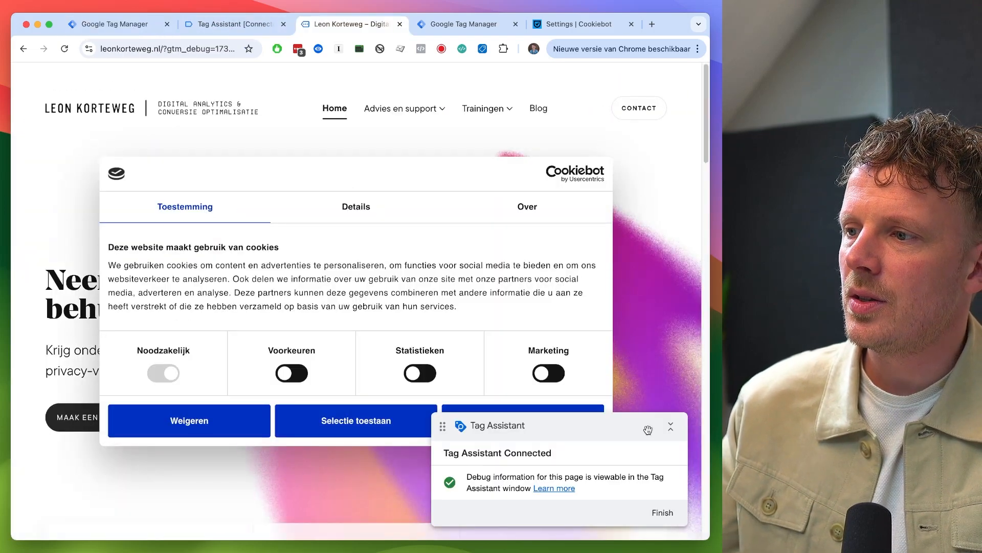
click(668, 427)
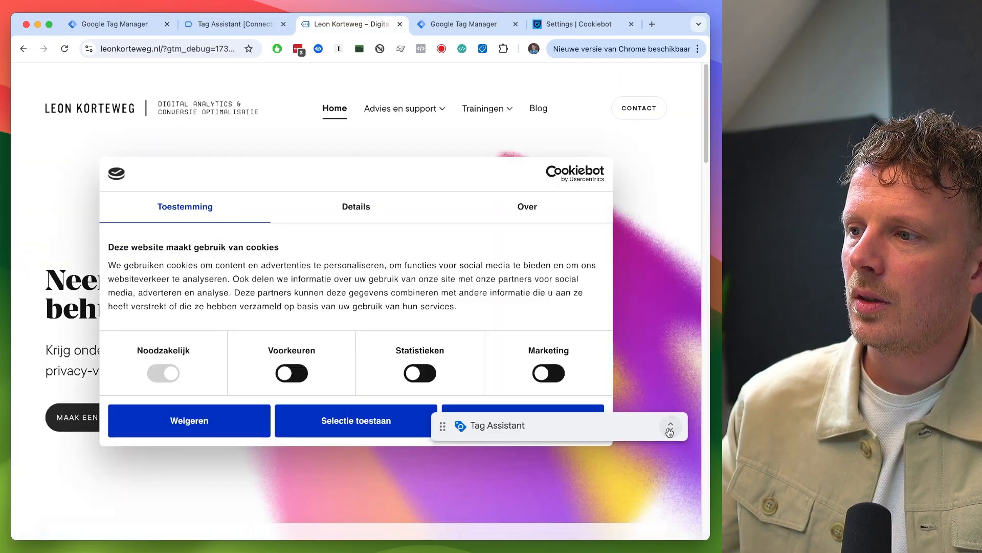
drag(629, 432, 614, 501)
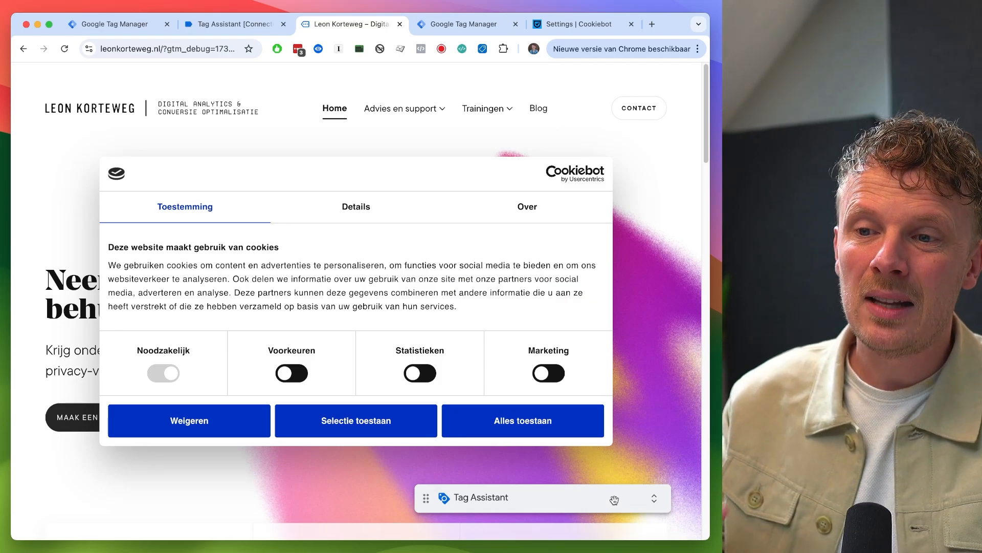
click(567, 428)
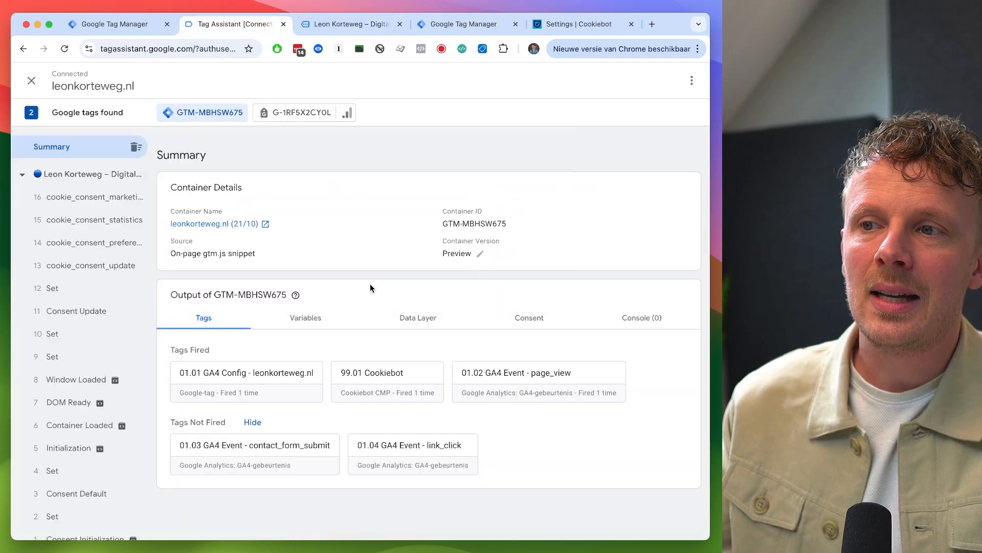
- Inspect the fired tags and consent states for the Consent Initialization, Consent Default and Initialization events in Tag Assistant
scroll(77, 353, down, 1)
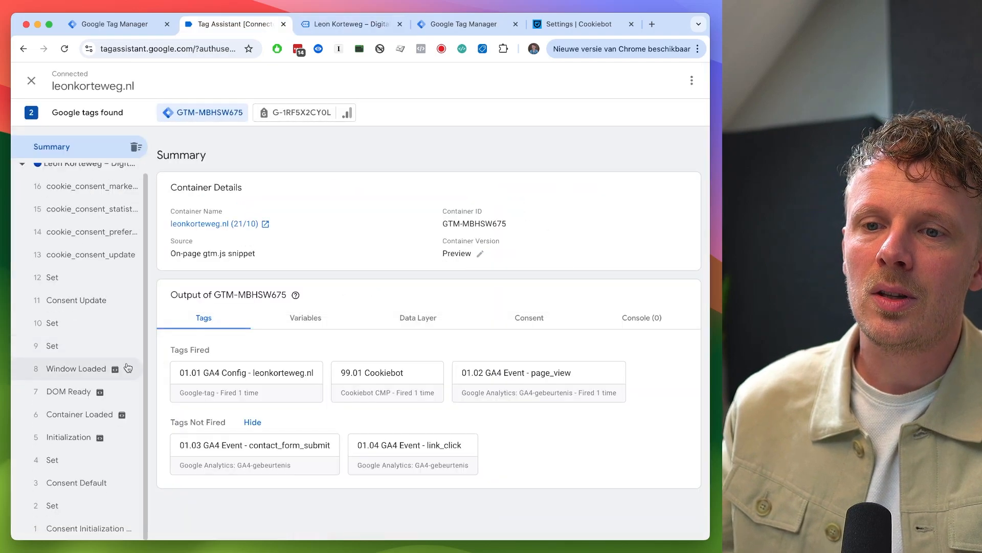
click(82, 528)
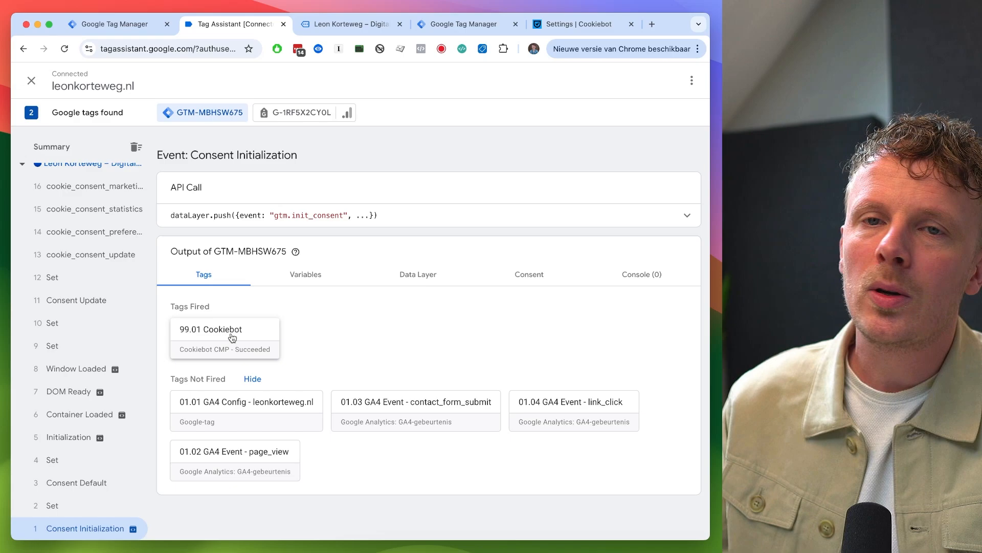
click(508, 284)
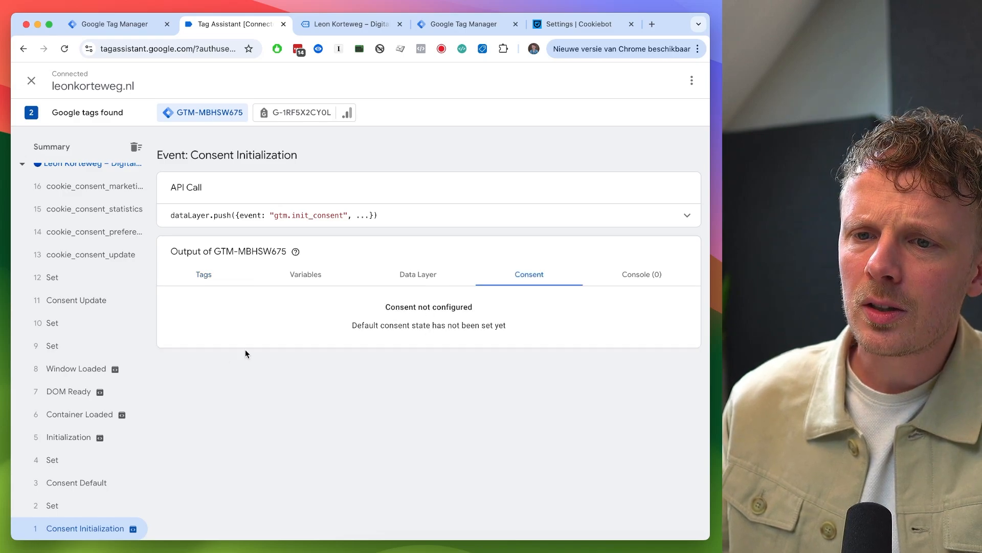
click(92, 484)
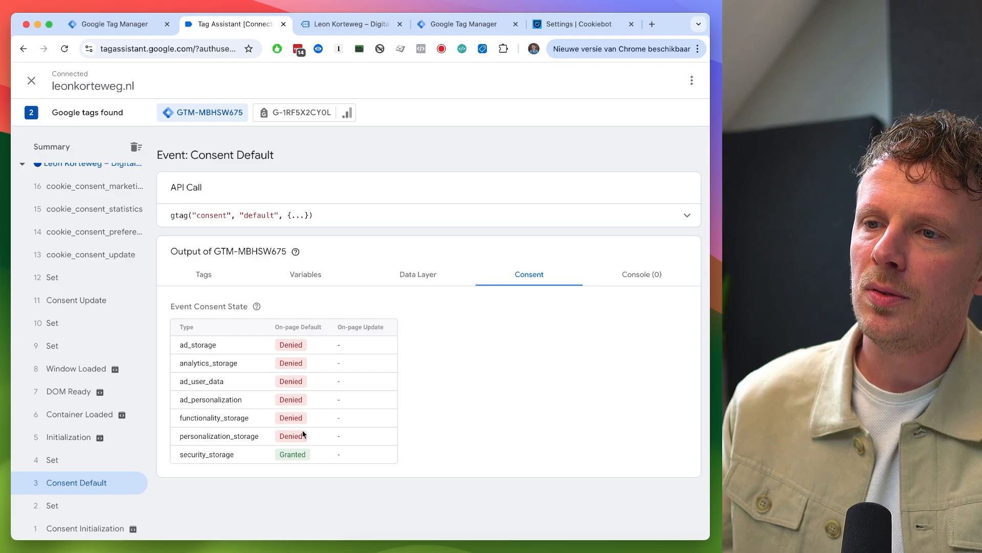
click(56, 460)
click(74, 438)
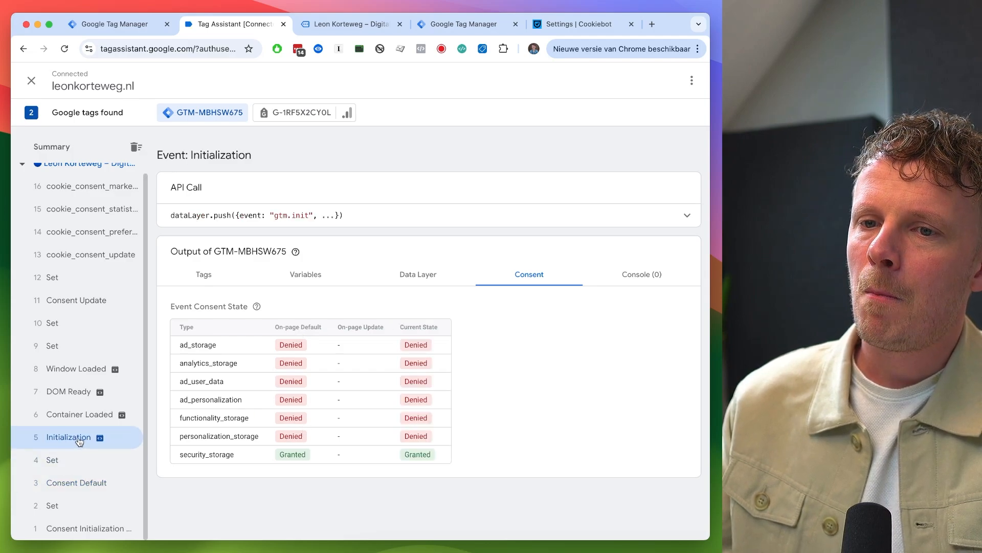
click(203, 275)
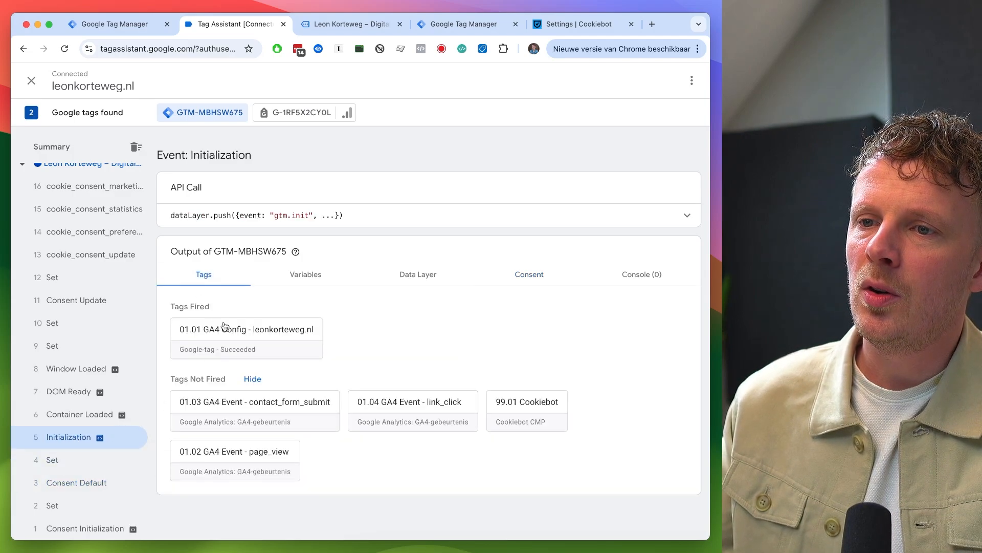
- Review the GA4 Config tag's details, then the tags and consent for the Window Loaded and cookie_consent_update events
click(250, 332)
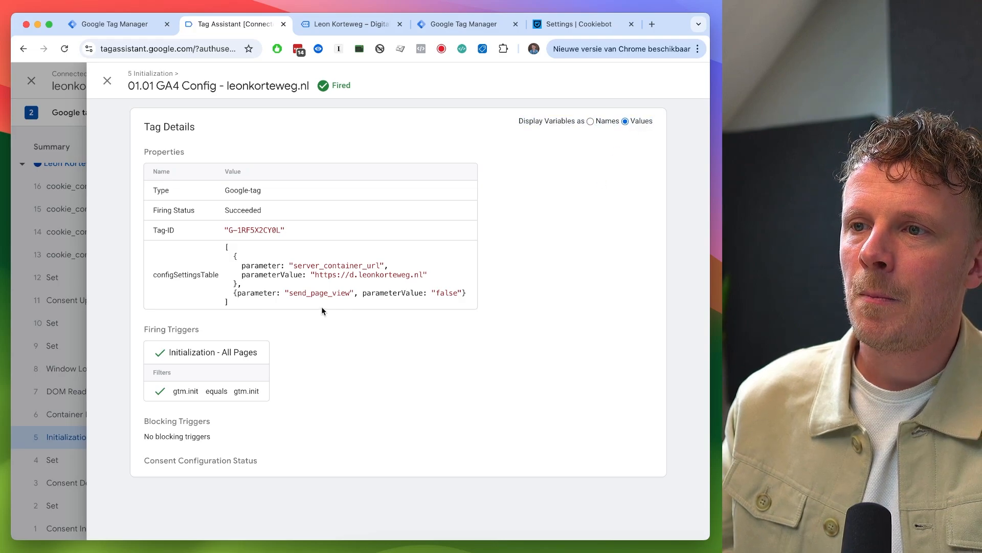
double_click(306, 292)
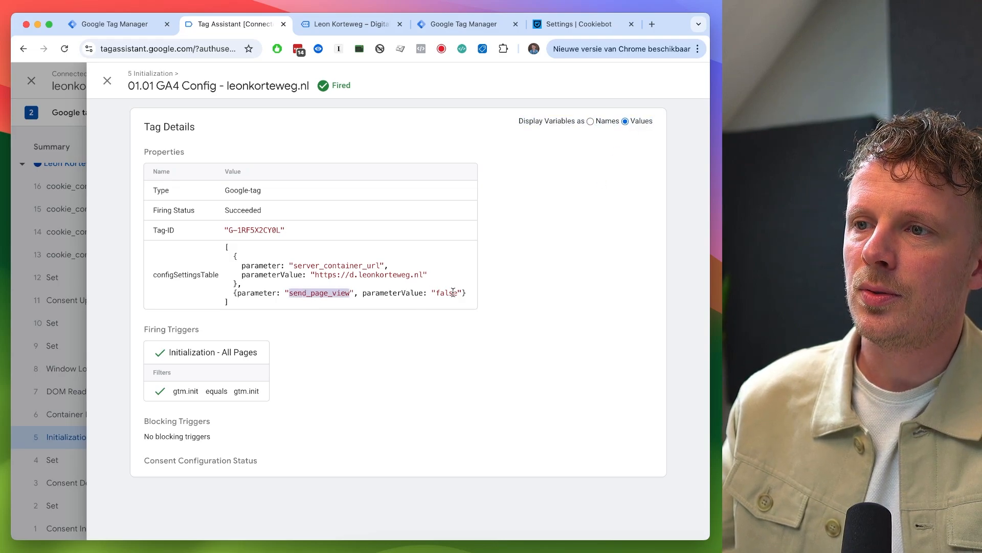
click(107, 80)
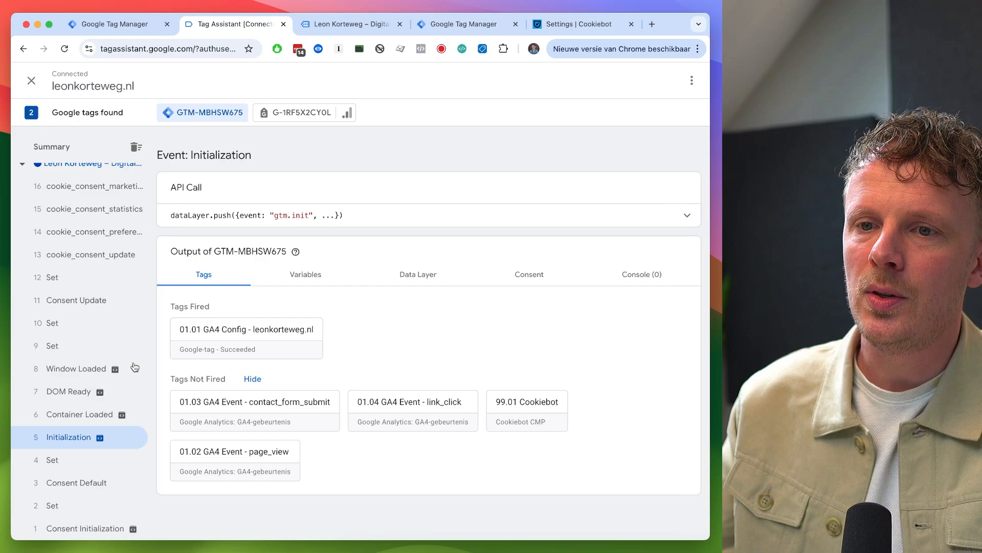
click(114, 410)
click(108, 369)
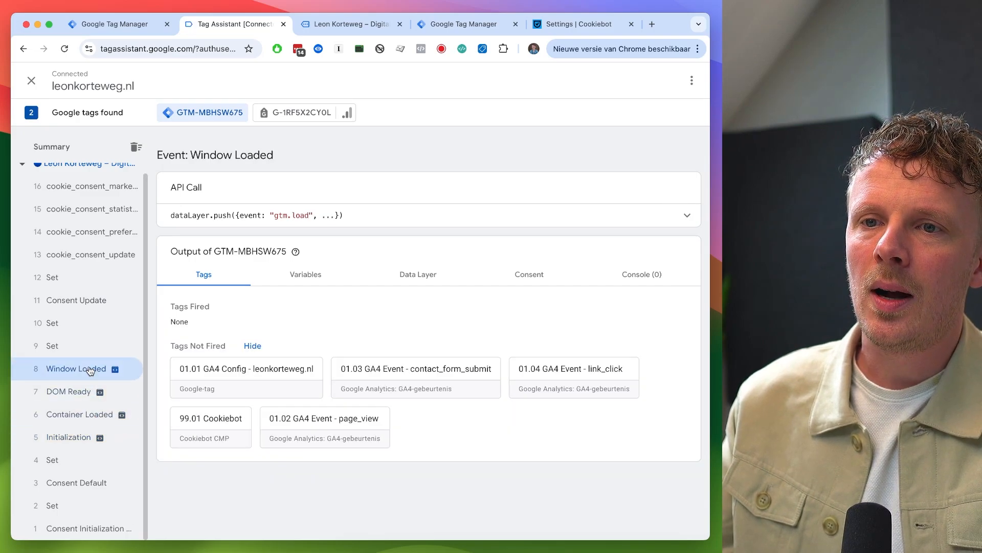
click(104, 260)
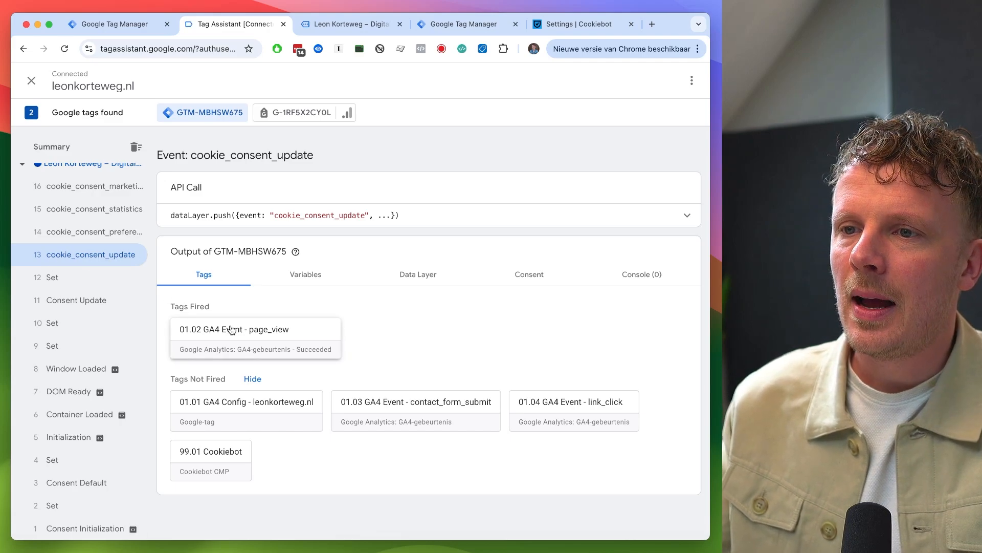
click(523, 285)
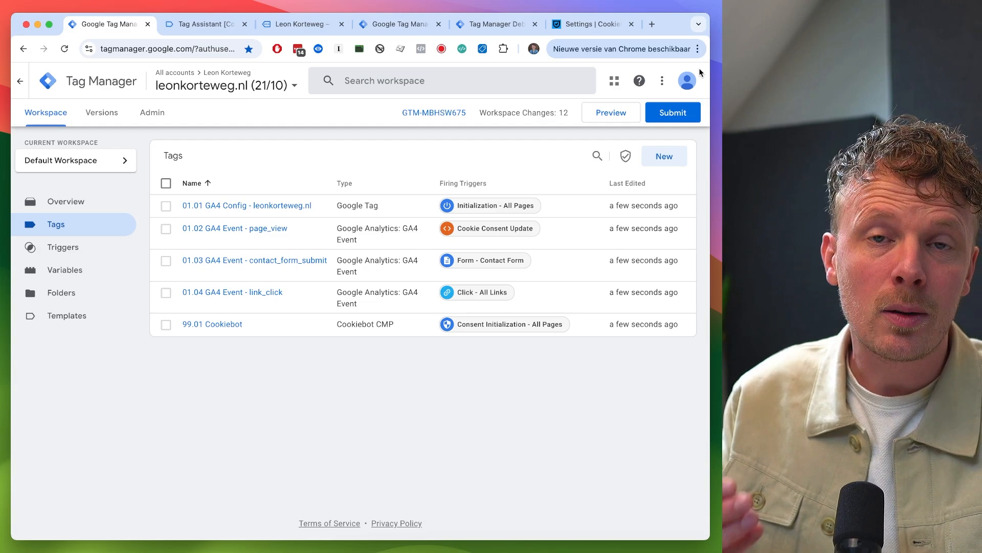
- Check the web container's settings for the consent overview option and return to the workspace's tags
click(399, 24)
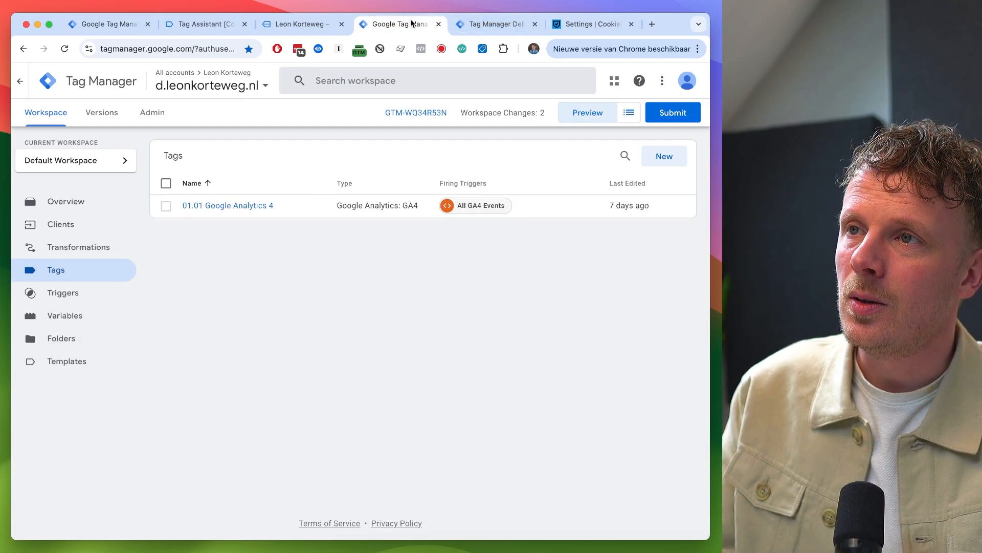
click(103, 29)
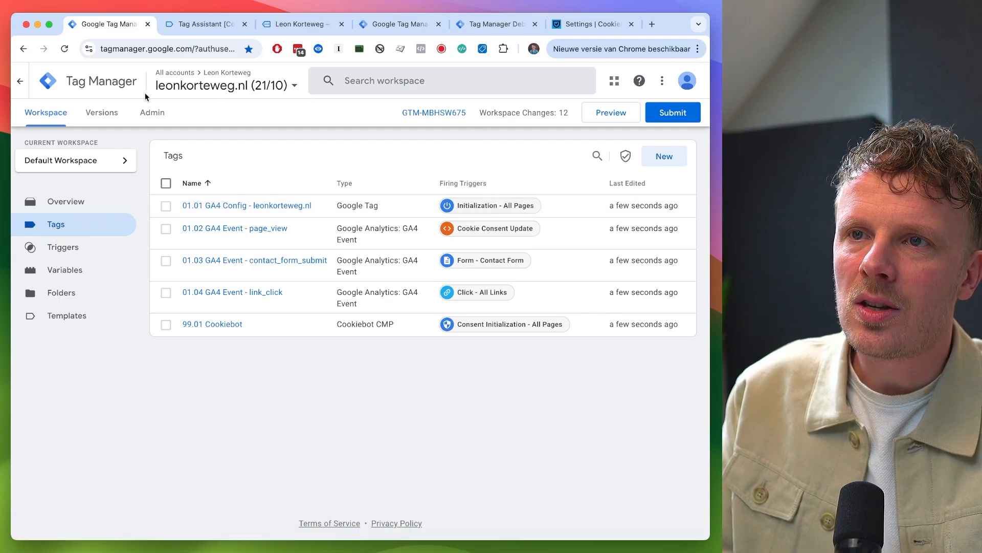
click(153, 113)
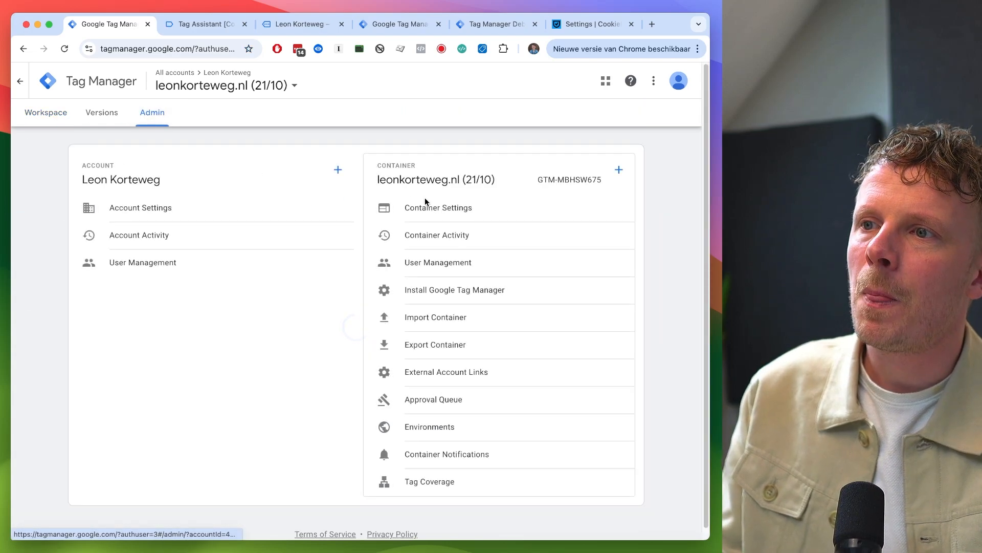
click(445, 213)
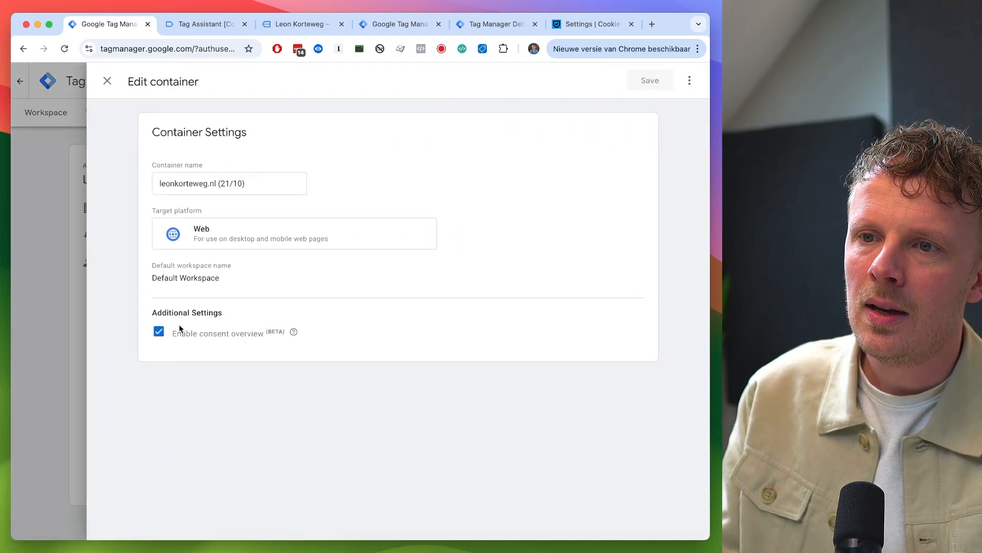
click(107, 80)
click(45, 112)
click(64, 230)
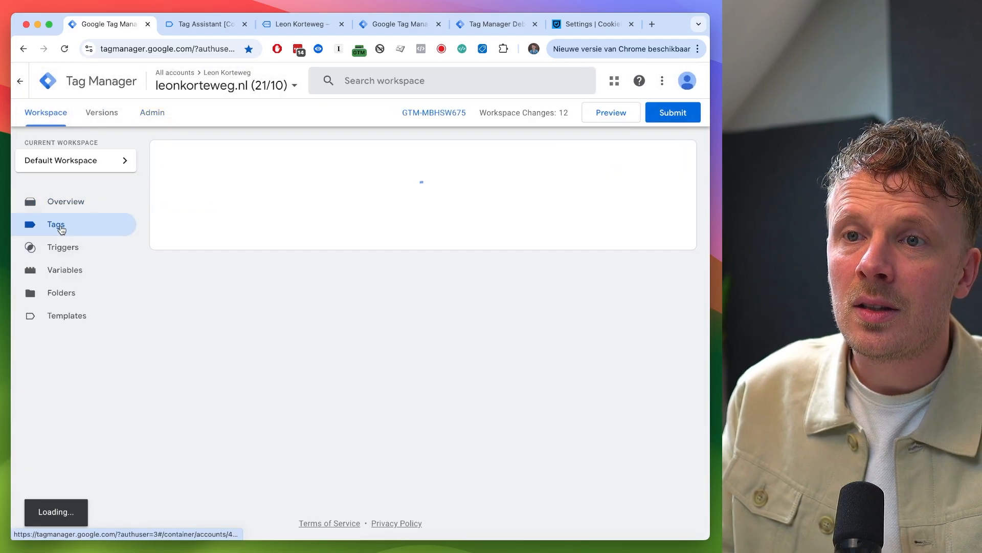
- Open the Consent Overview listing each tag's built-in consent
click(625, 158)
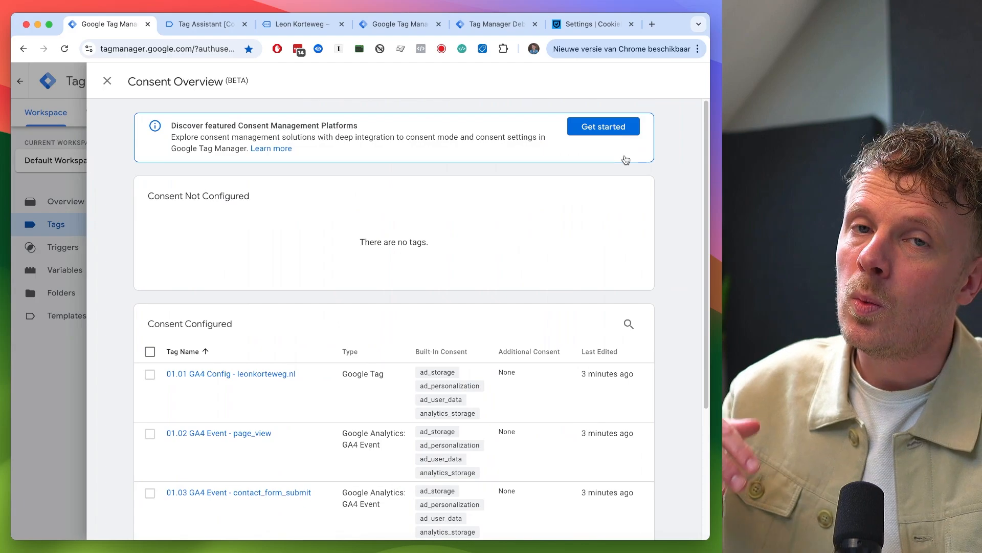
scroll(626, 160, down, 4)
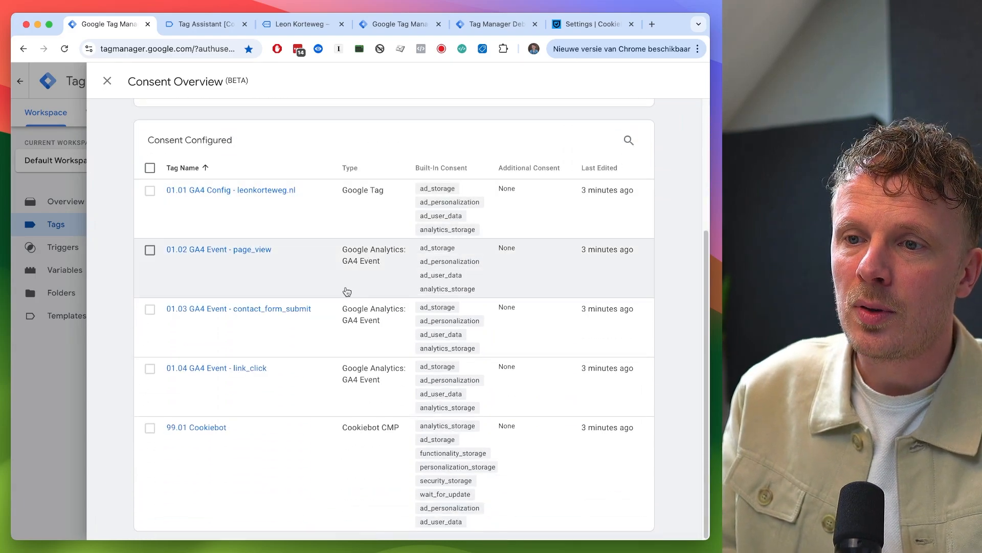
click(150, 429)
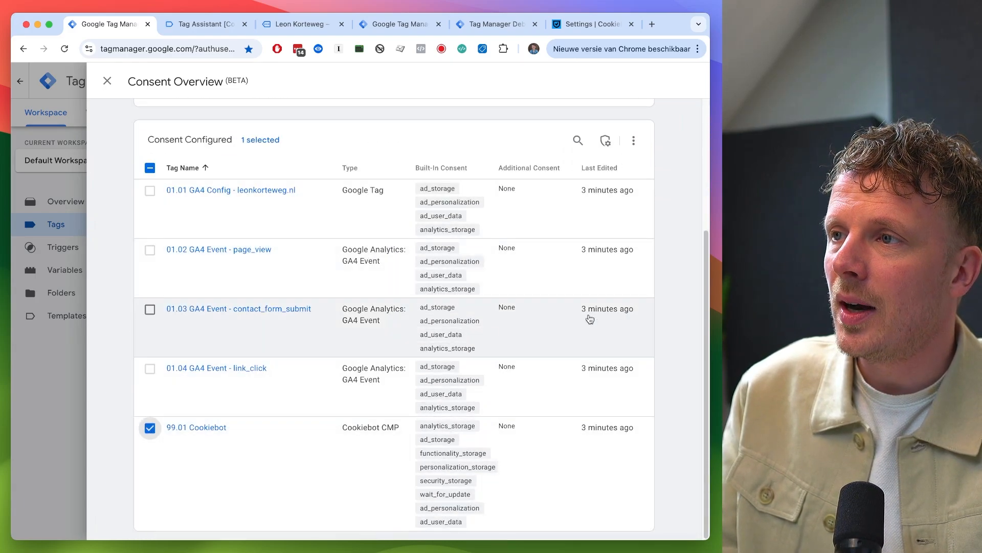
click(605, 140)
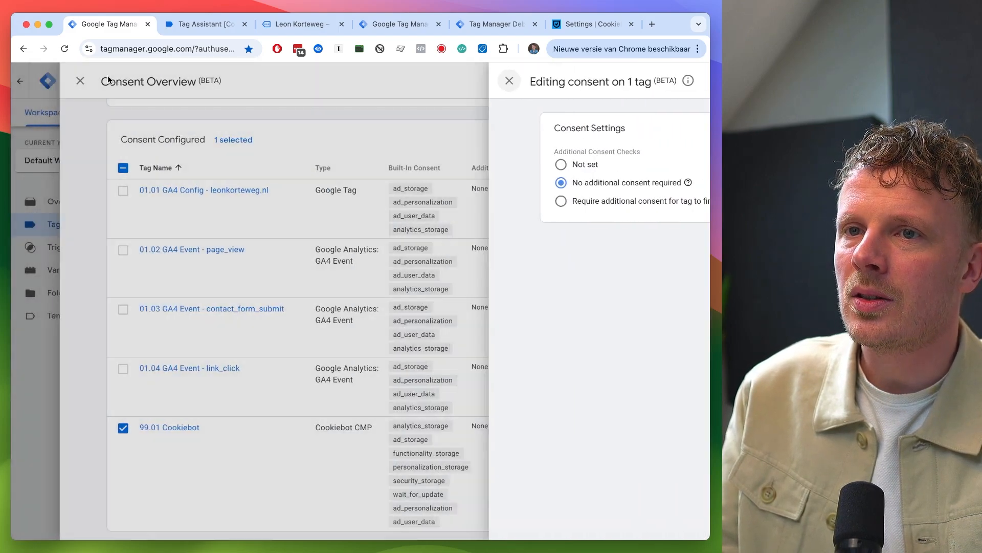
click(107, 81)
click(149, 432)
- Try requiring analytics_storage as additional consent on the four selected GA4 tags
click(150, 368)
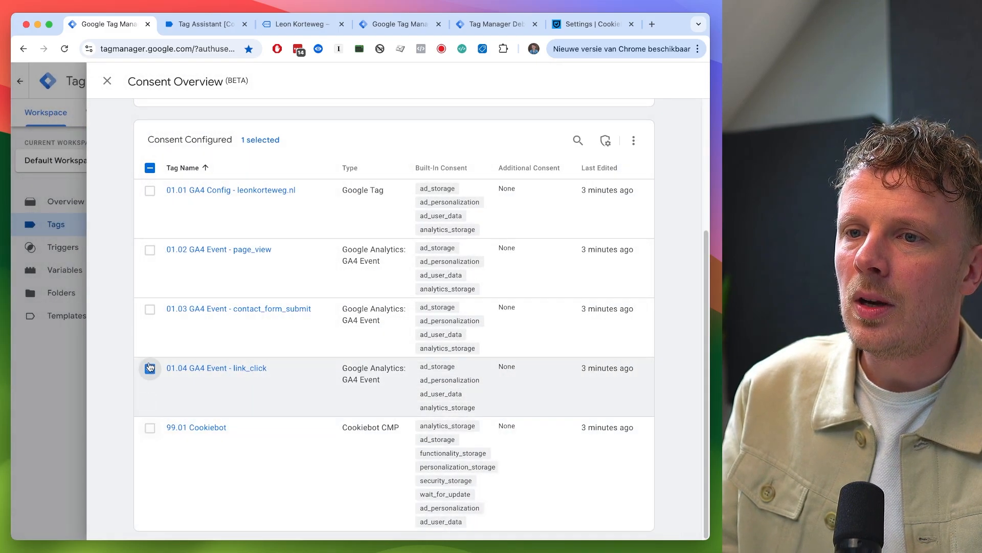
click(149, 309)
click(150, 249)
click(150, 192)
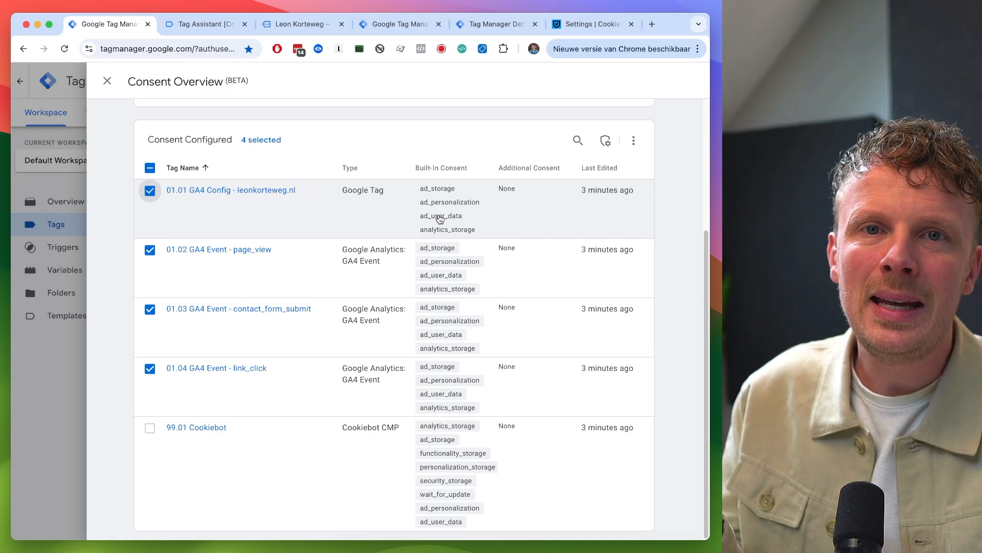
click(606, 142)
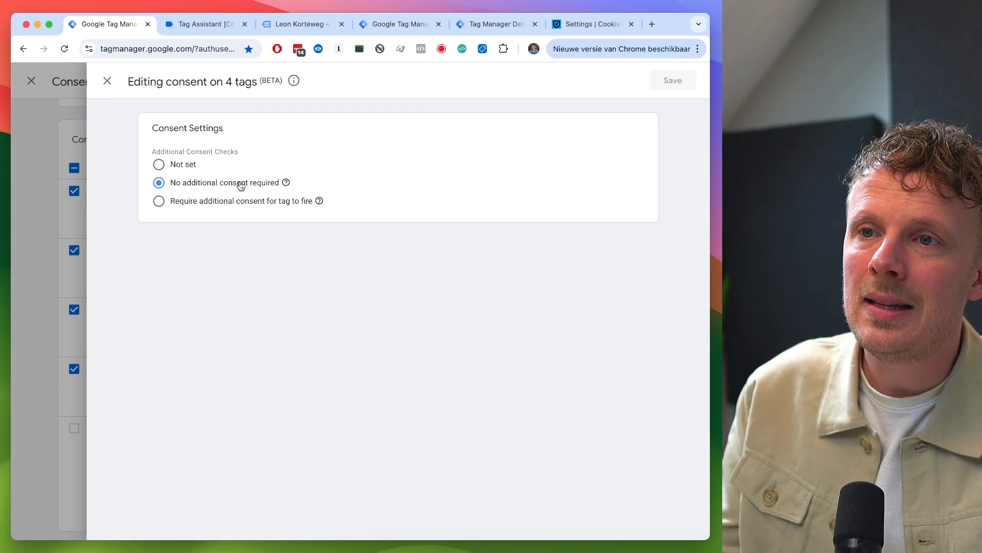
click(158, 202)
click(202, 238)
click(202, 231)
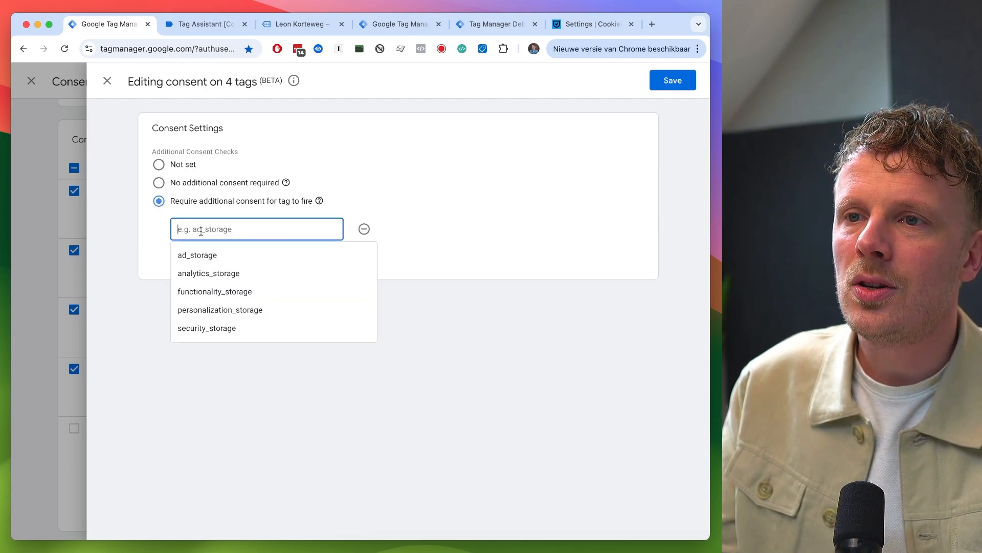
text(a)
click(204, 273)
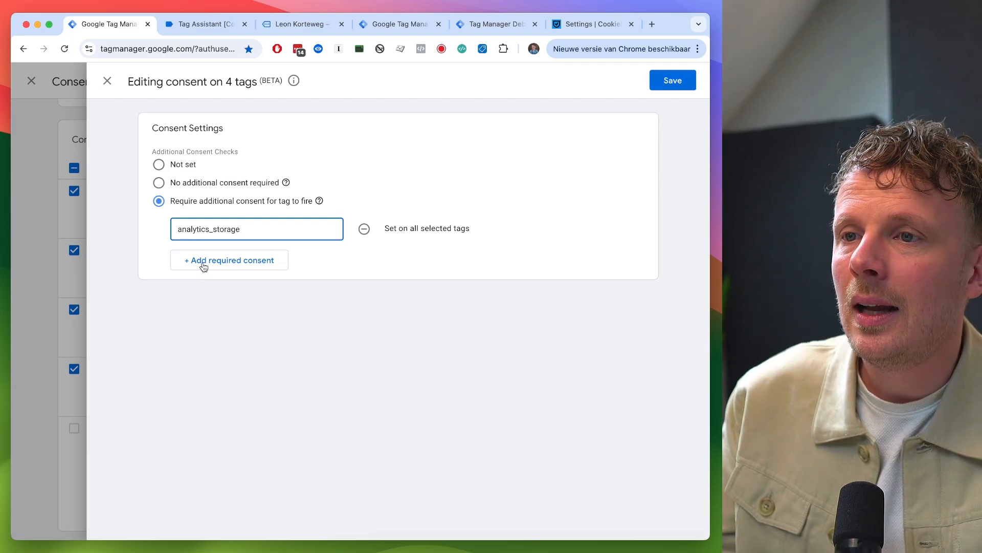
- Set the four GA4 tags to No additional consent required, save, and close the consent editor
click(190, 185)
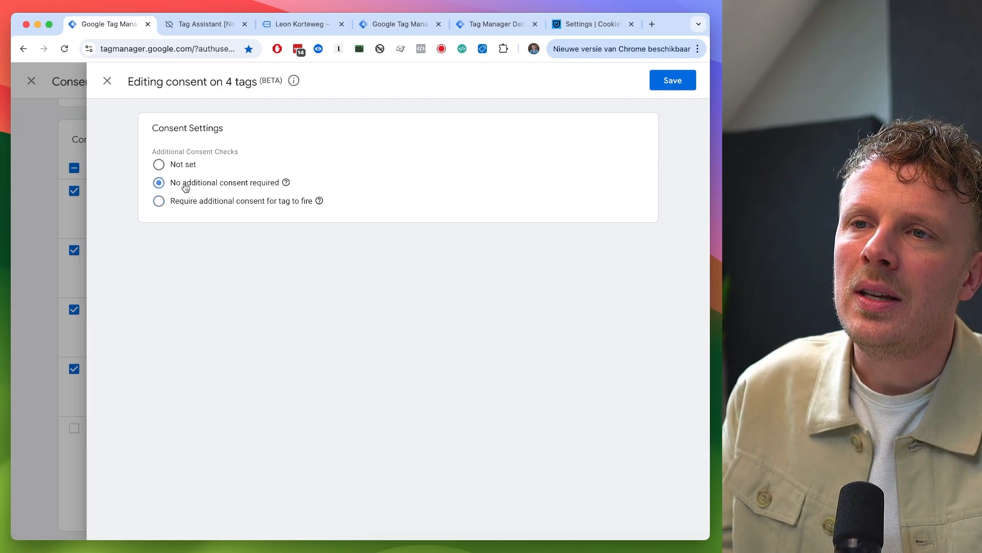
click(669, 82)
click(470, 208)
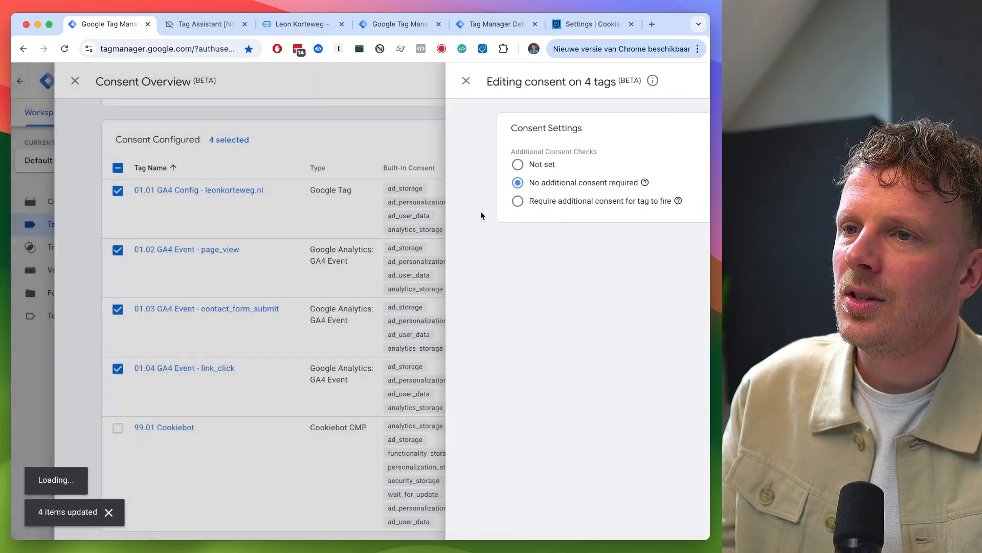
key(Escape)
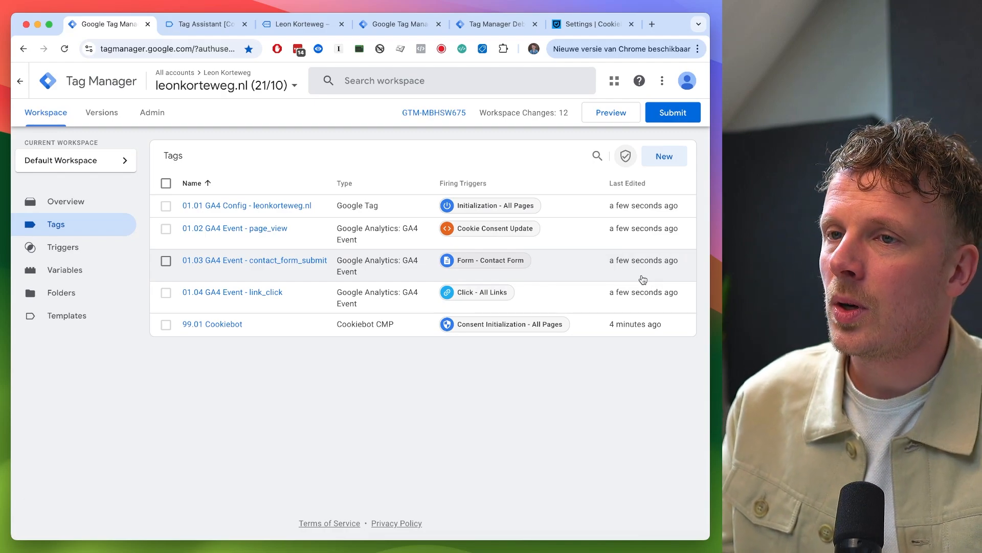
click(409, 26)
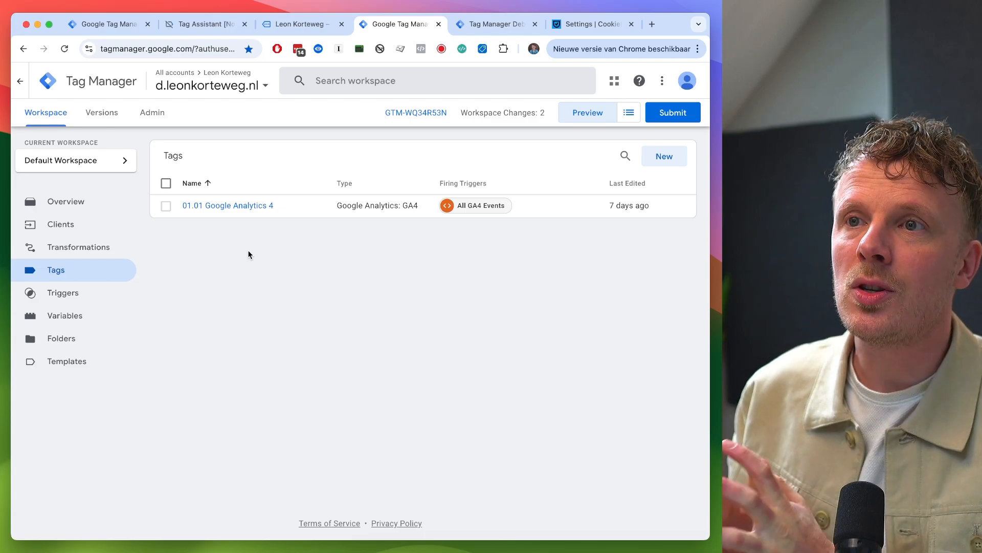
- Return to the server container, accept all cookies in the site's Cookiebot banner, and inspect the page_view event in the debugger
click(108, 29)
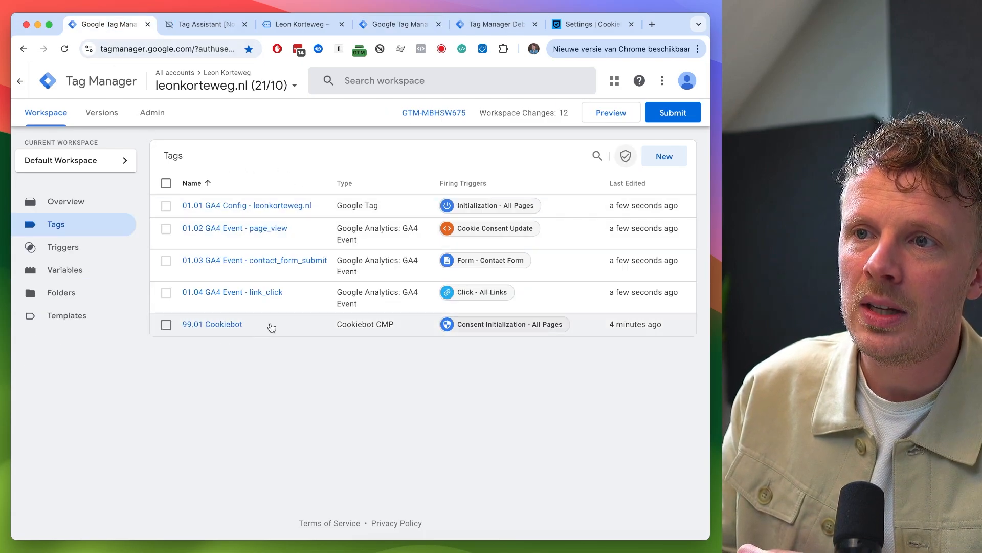
click(399, 24)
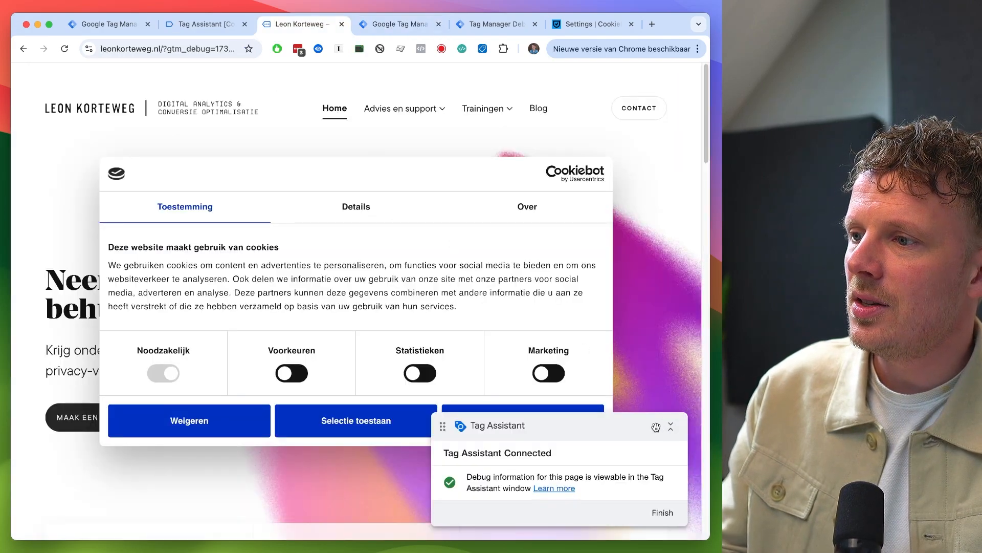
click(671, 426)
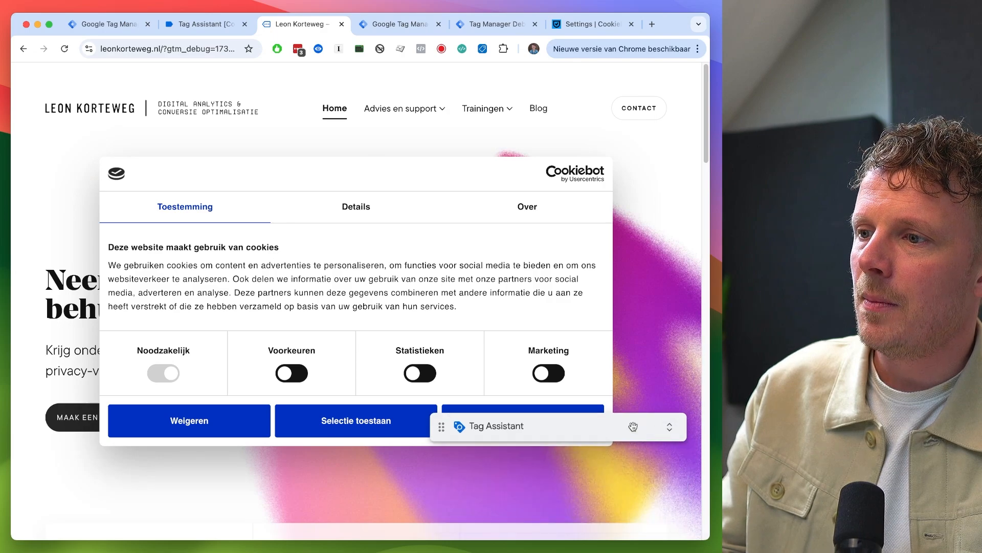
click(557, 427)
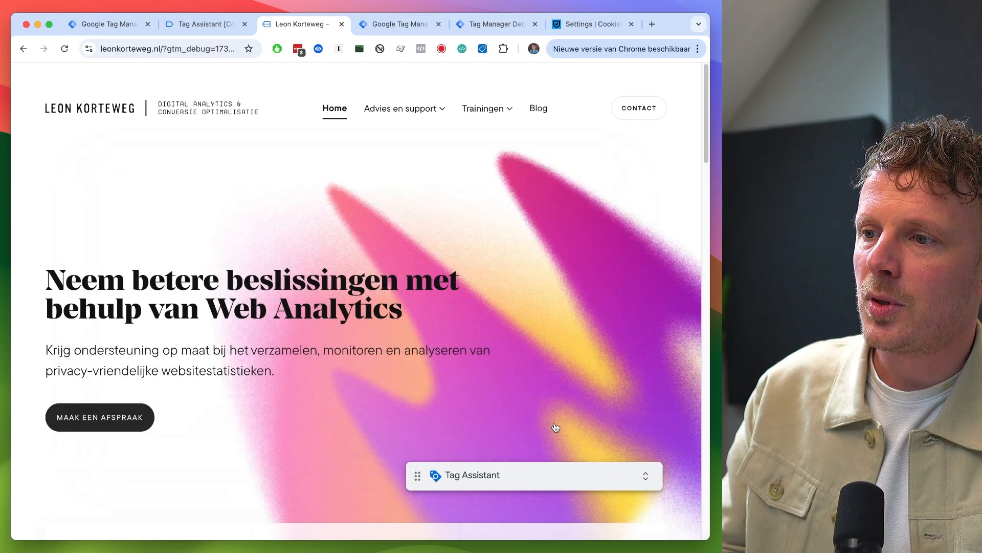
click(486, 26)
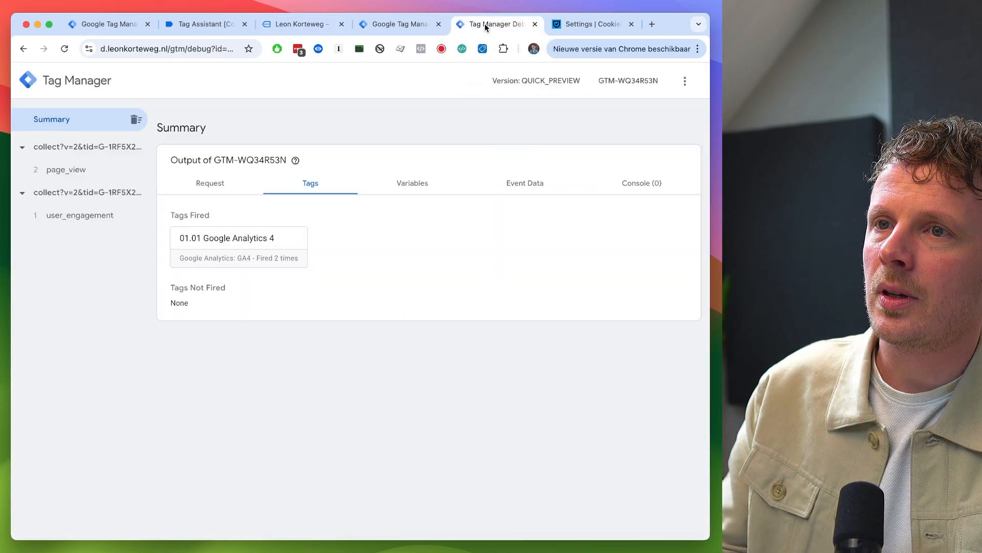
click(72, 171)
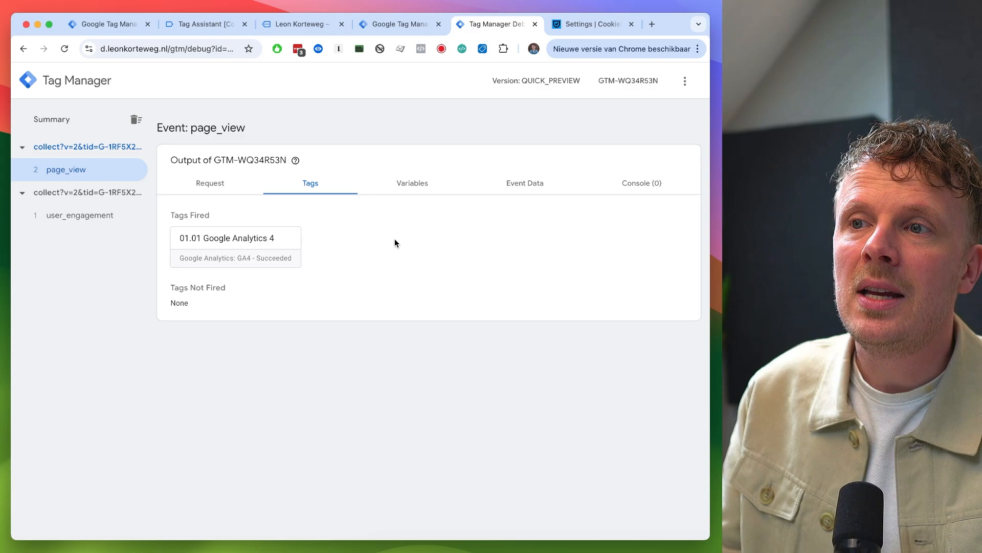
- Restart Preview mode from the server container workspace and reconnect the website to the debugger
key(ctrl+shift+Tab)
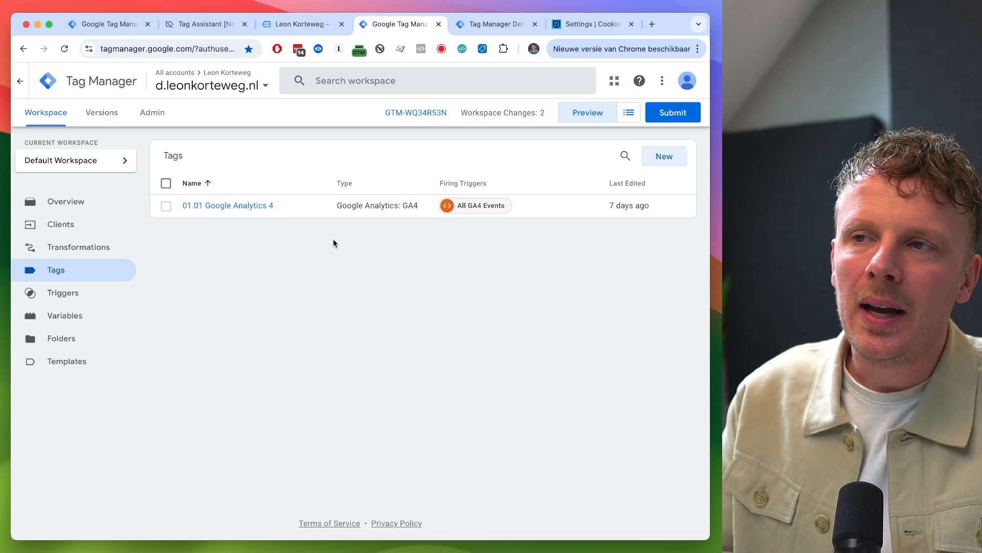
click(588, 114)
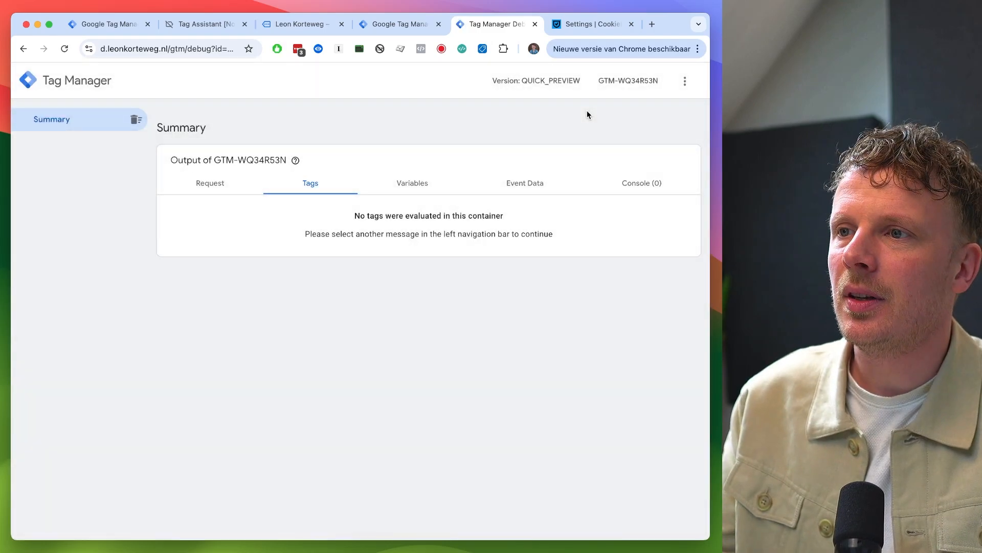
key(ctrl+shift+Tab)
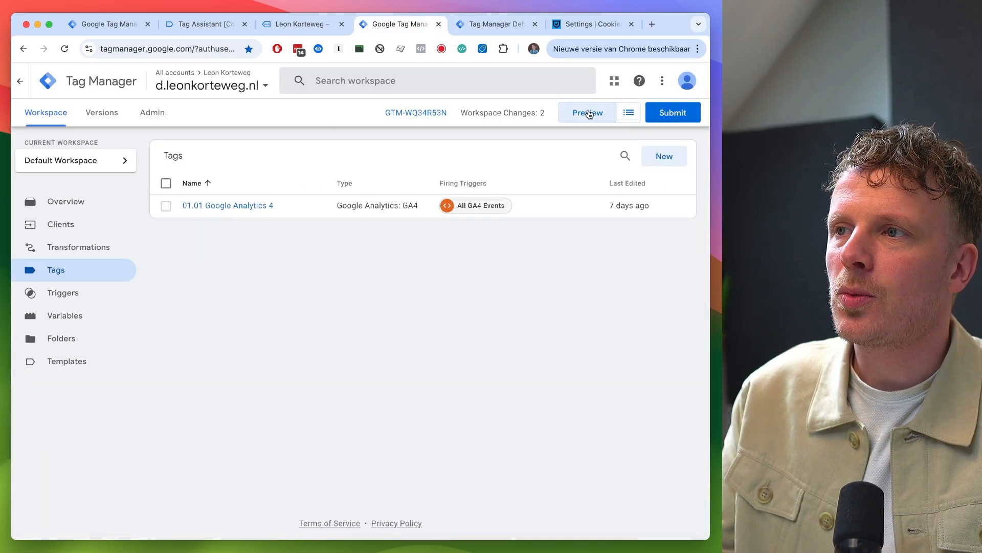
key(ctrl+Tab)
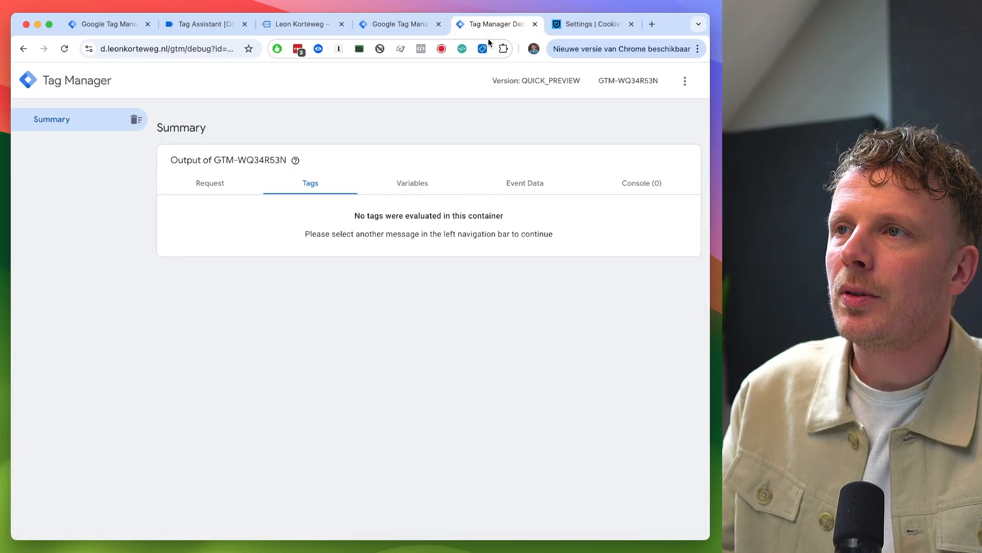
click(293, 34)
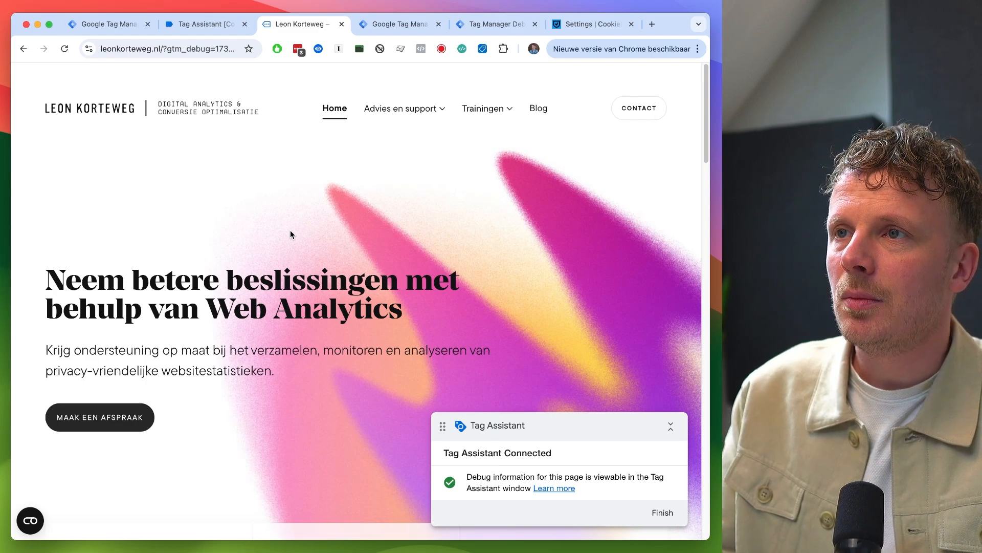
key(ctrl+Tab)
key(ctrl+Tab)
- Open the page_view event's incoming HTTP request details and select the gcs parameter in the request URL
click(73, 178)
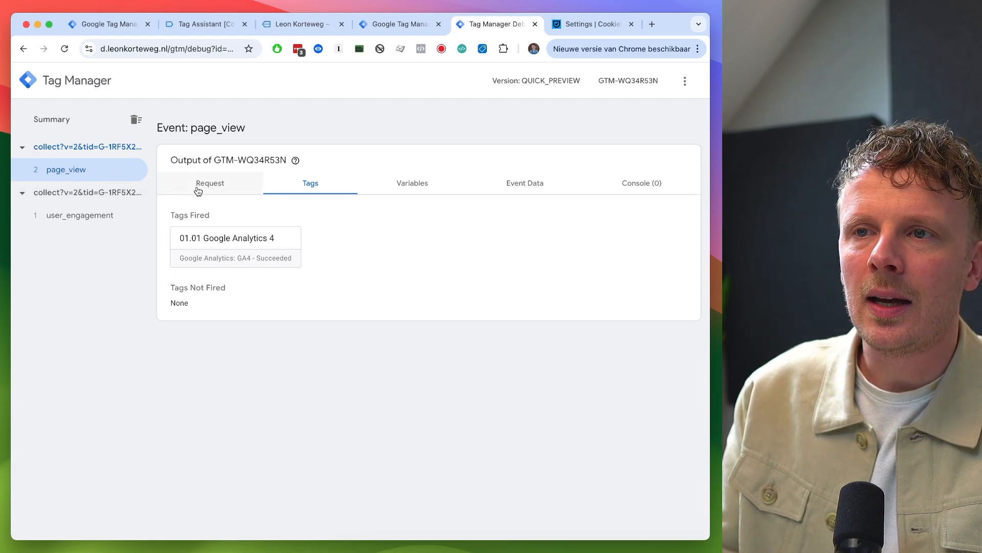
click(199, 191)
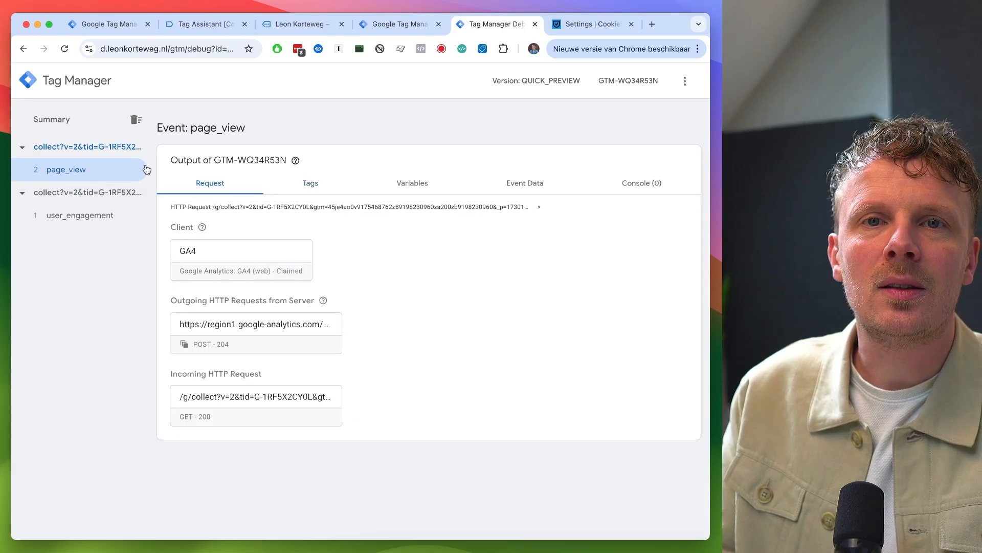
click(225, 407)
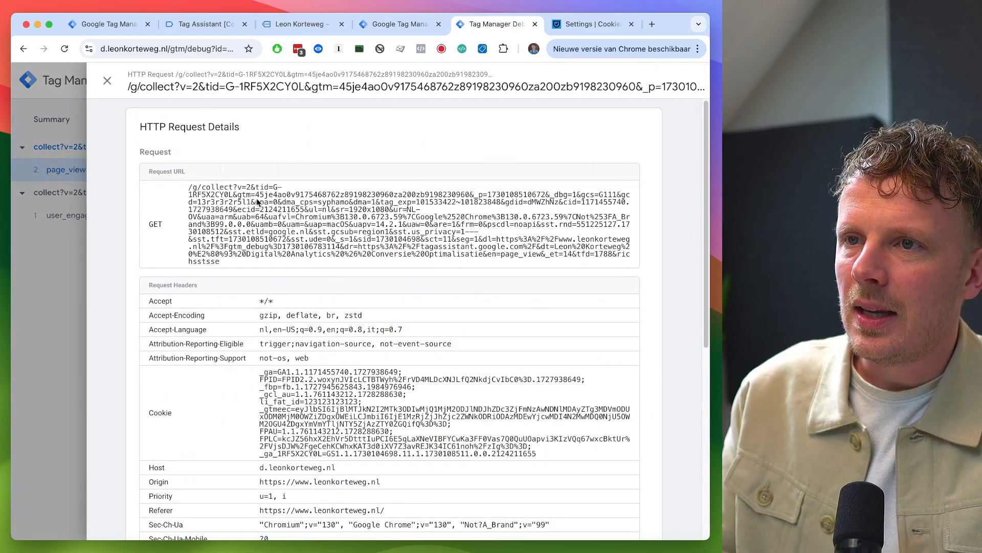
drag(203, 187, 222, 247)
click(250, 237)
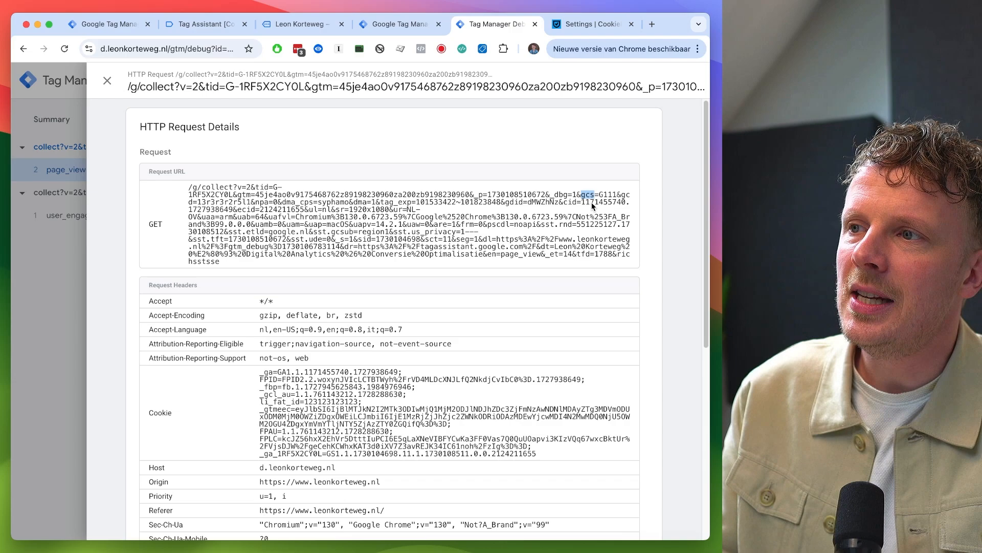
double_click(607, 196)
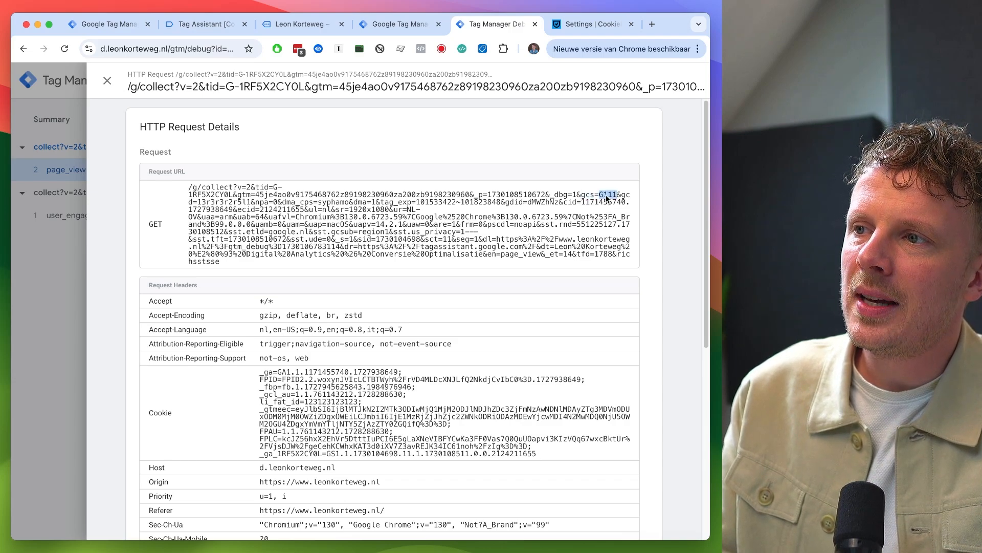
drag(606, 198, 591, 197)
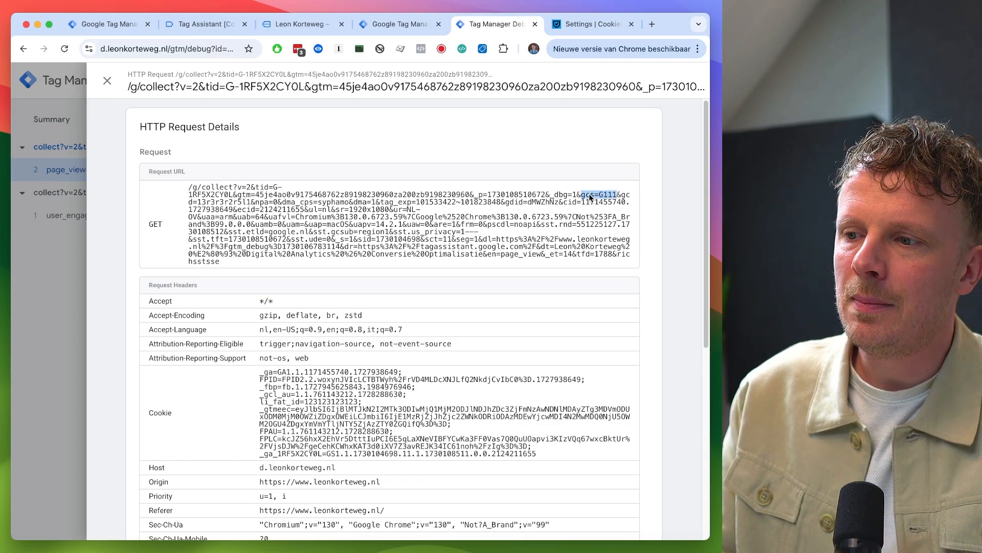
- Switch to the Nova text editor and clear the G111 line below gcs=G111
click(436, 550)
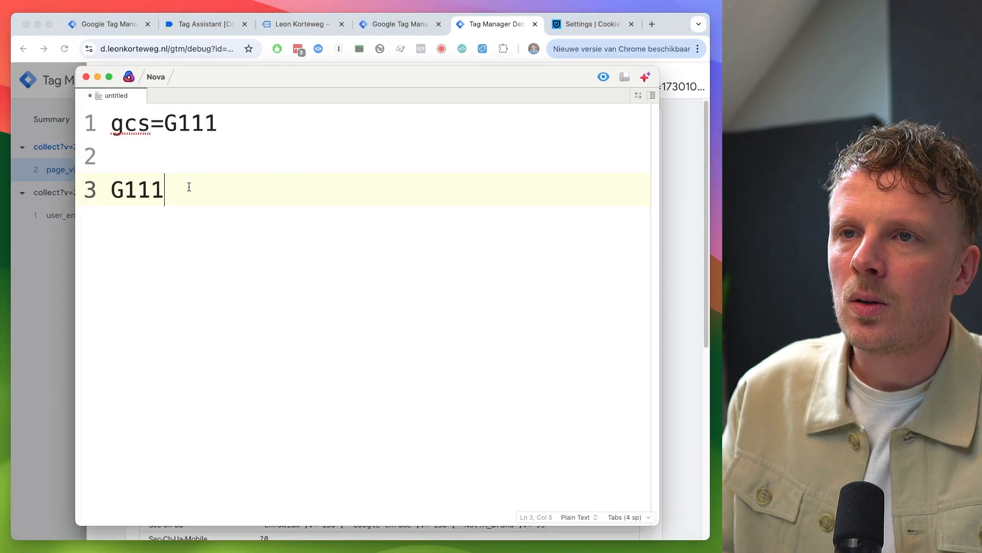
drag(218, 125, 109, 125)
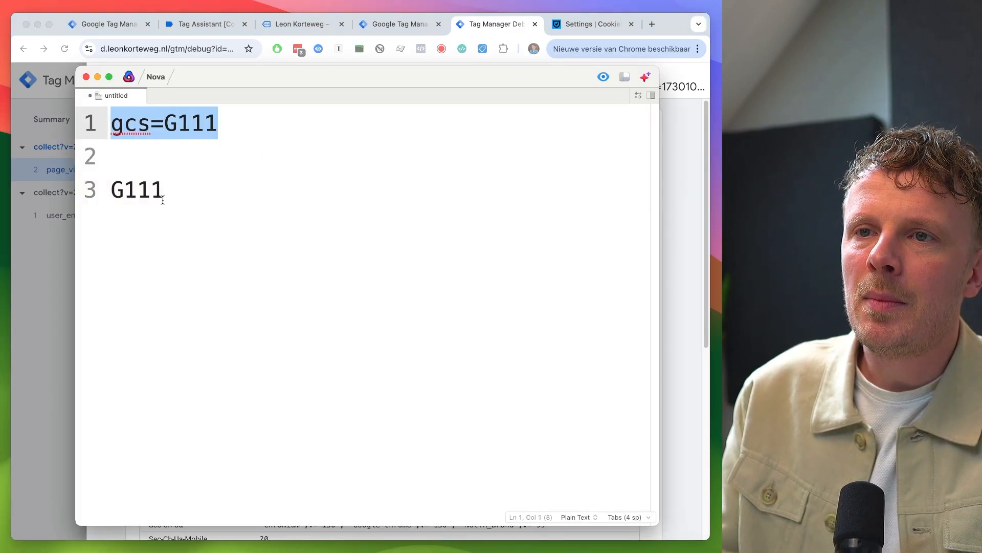
drag(163, 200, 110, 190)
key(BackSpace)
click(116, 125)
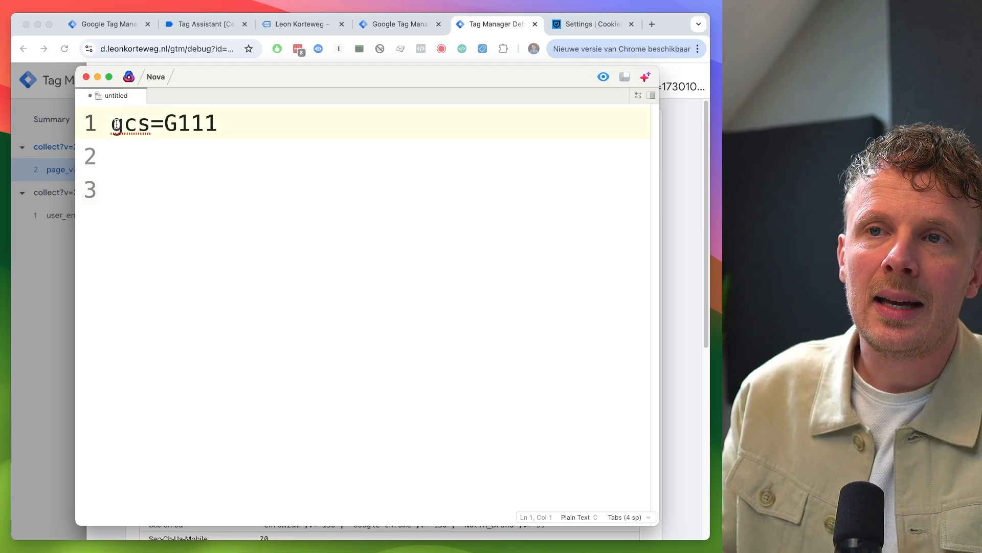
drag(117, 126, 215, 125)
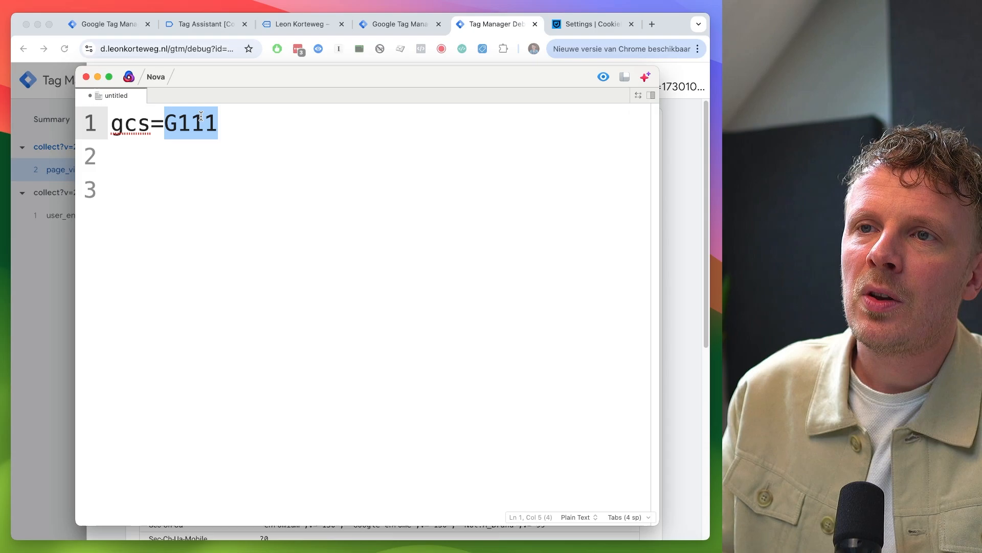
- Retype G111 on line 3 of the Nova note, stepping through its digits
click(169, 187)
text(GA)
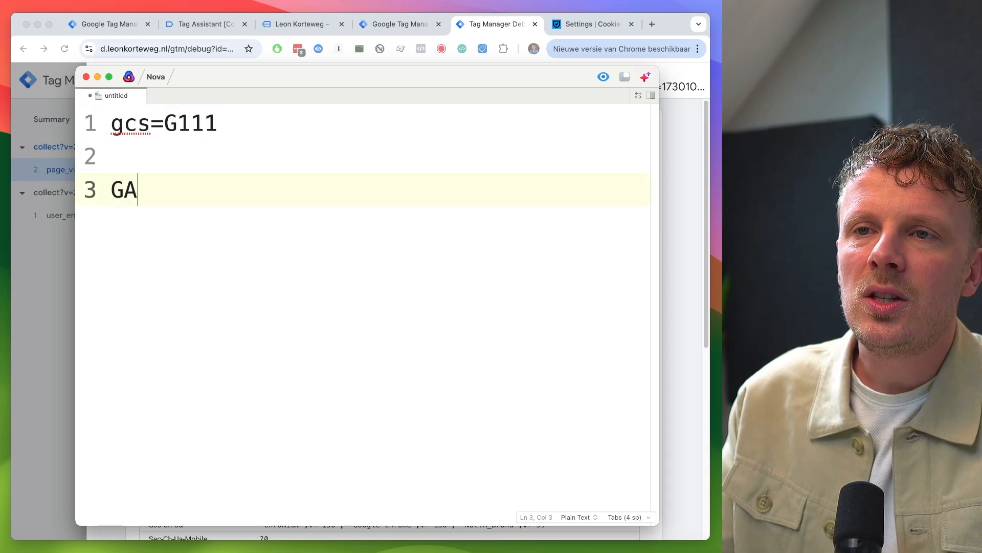
key(BackSpace)
text(1)
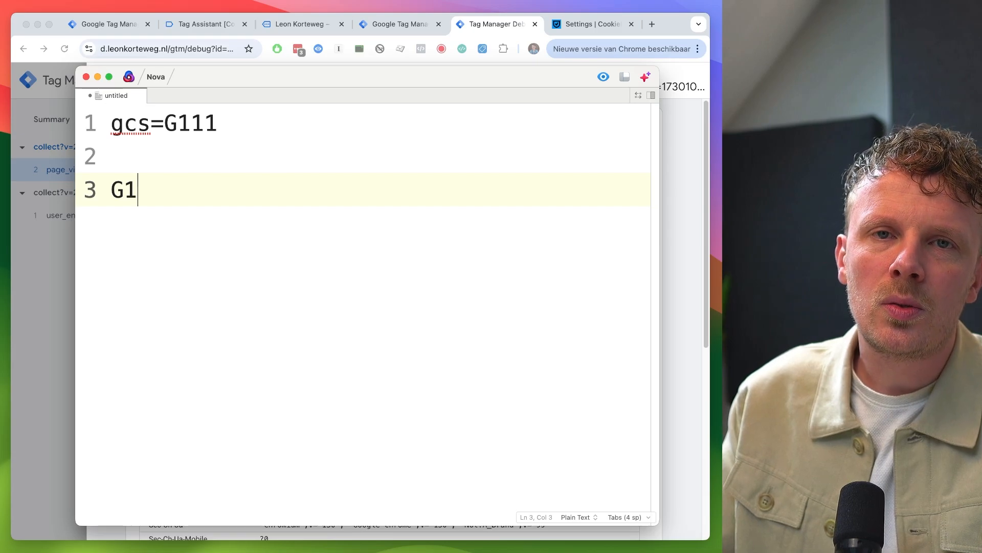
mouse_move(191, 120)
mouse_down()
mouse_move(212, 120)
mouse_move(180, 123)
mouse_up()
click(202, 123)
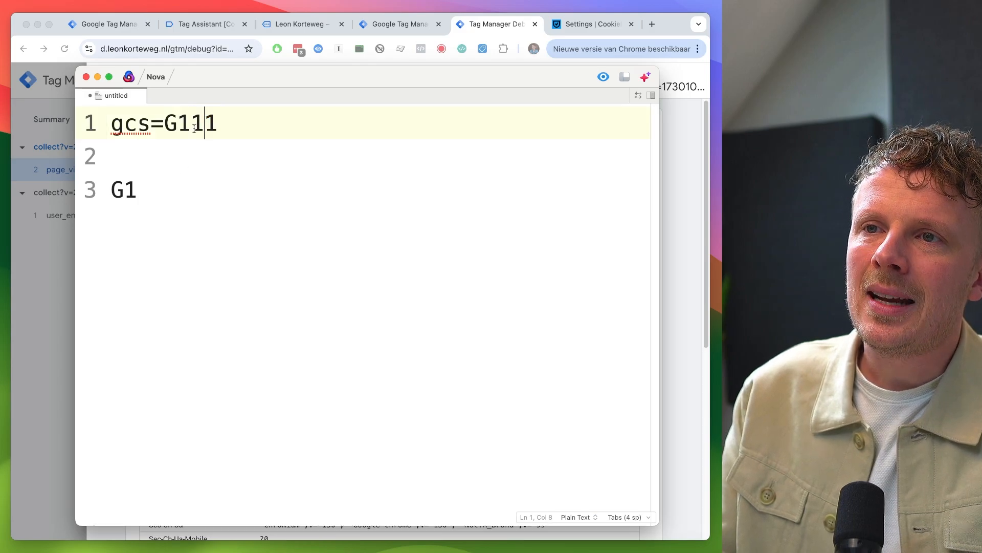
click(163, 190)
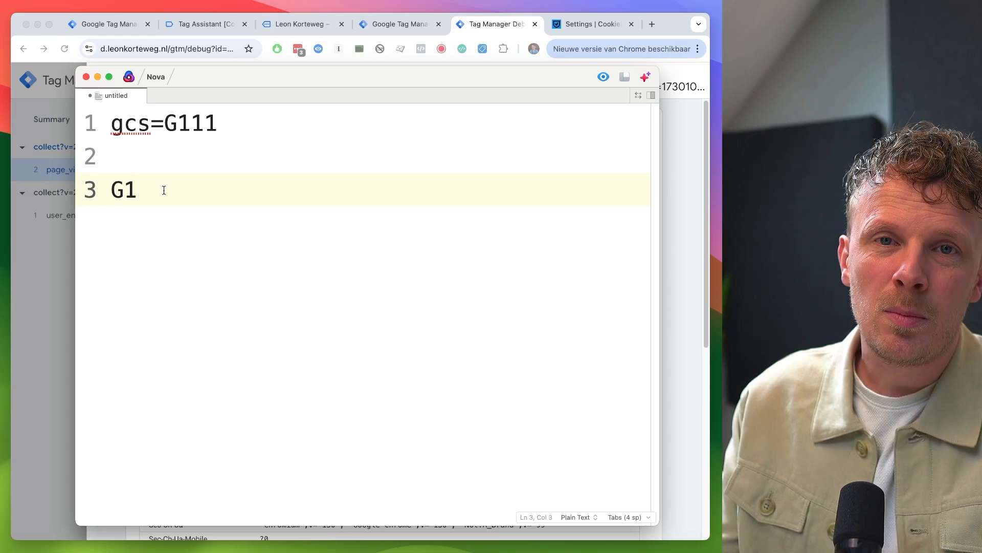
text(0)
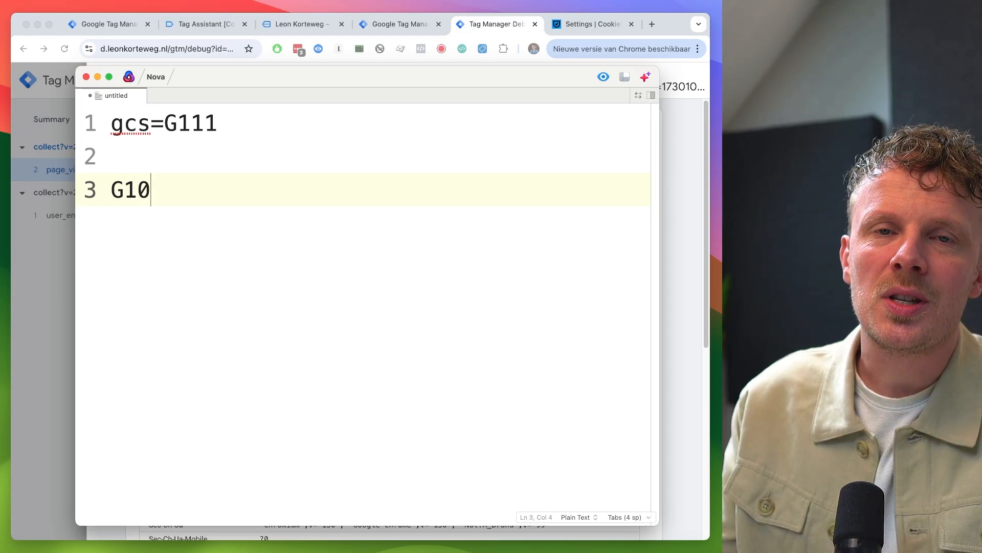
key(BackSpace)
text(1)
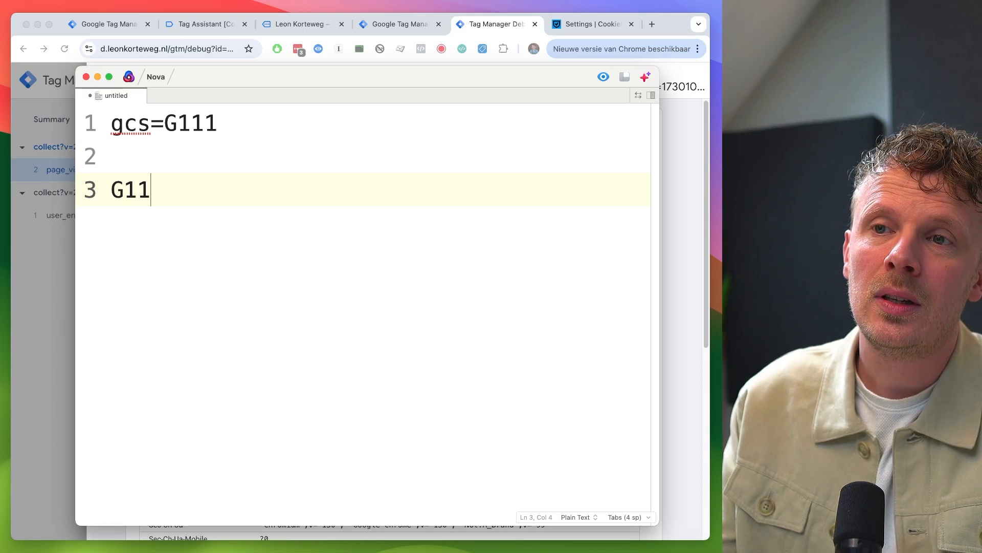
drag(234, 122, 207, 123)
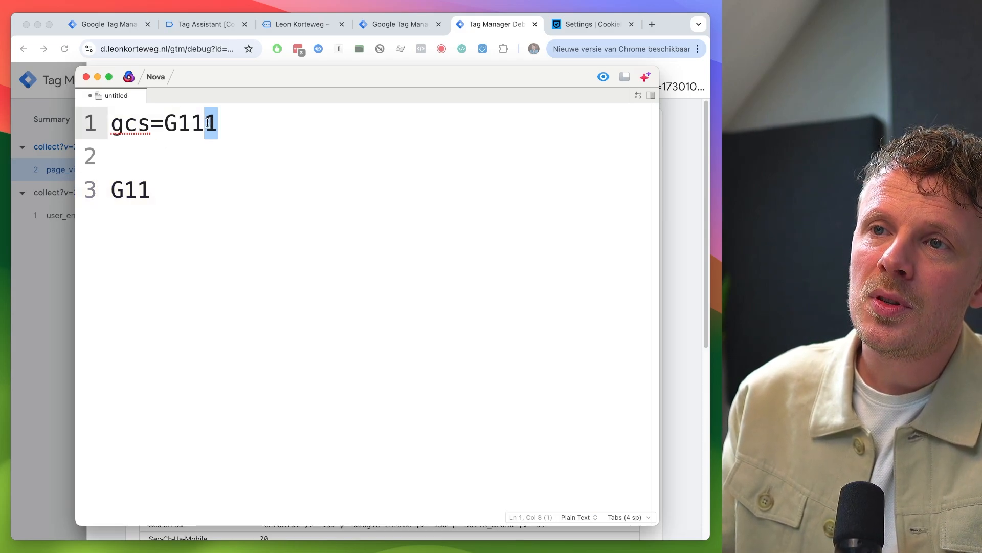
click(175, 190)
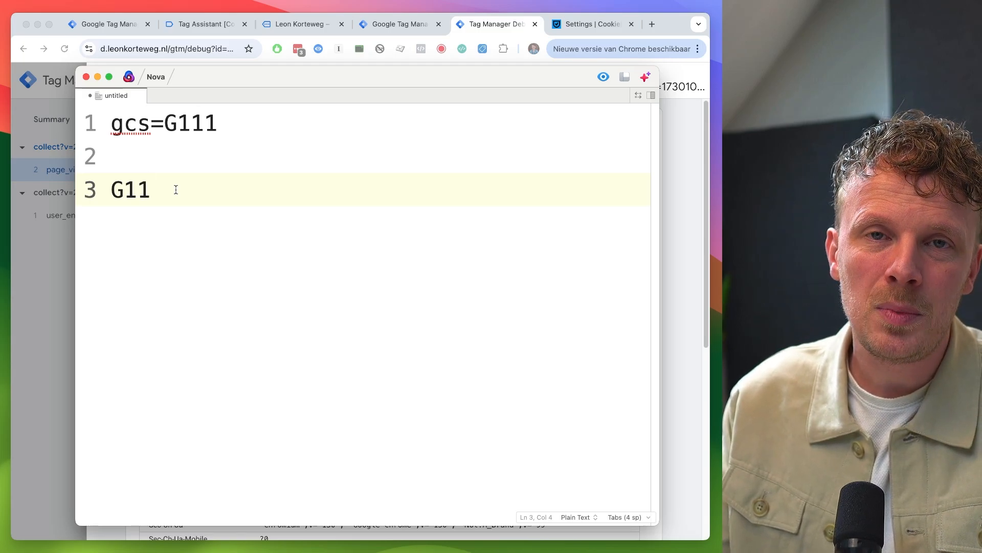
text(0)
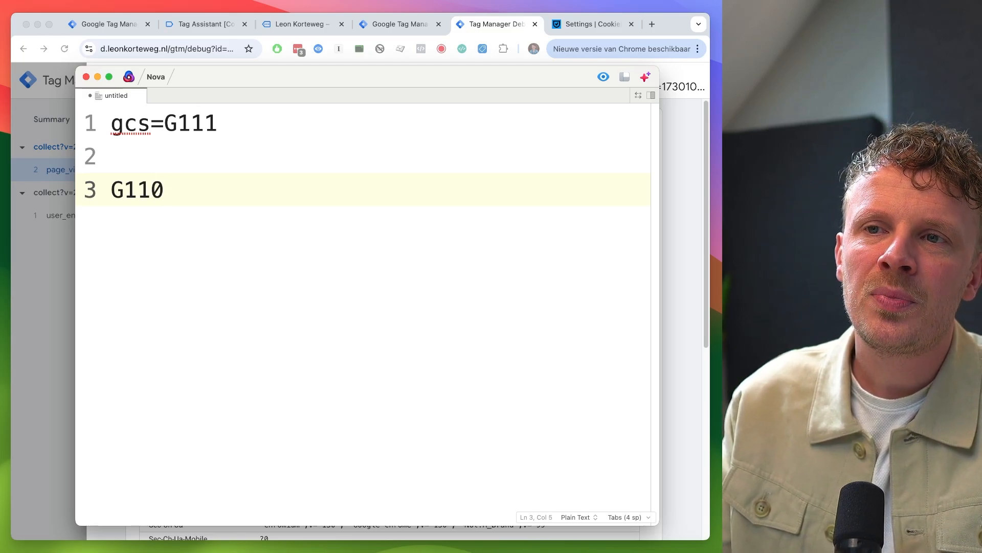
key(BackSpace)
text(1)
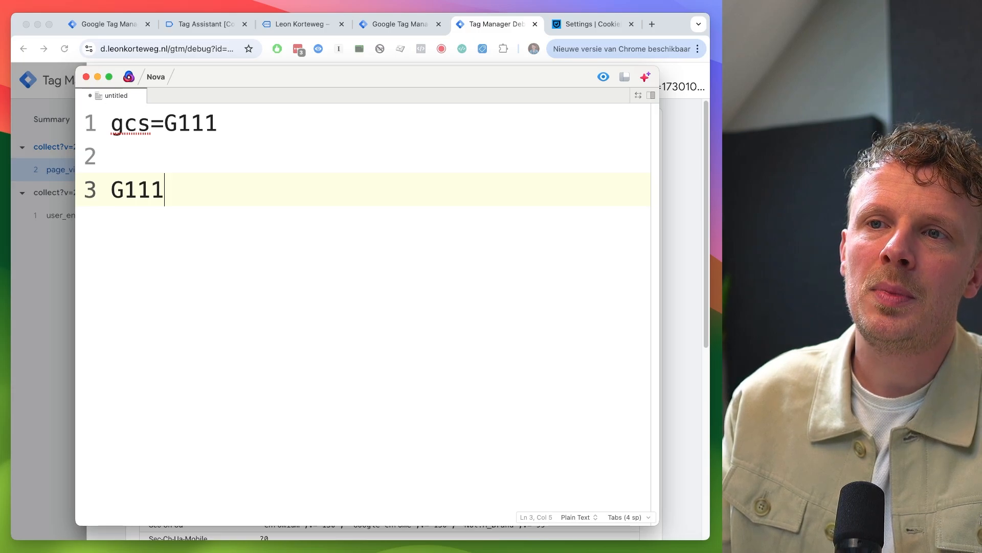
- Add a line reading G100 no ads no analytics
key(Return)
text(G100)
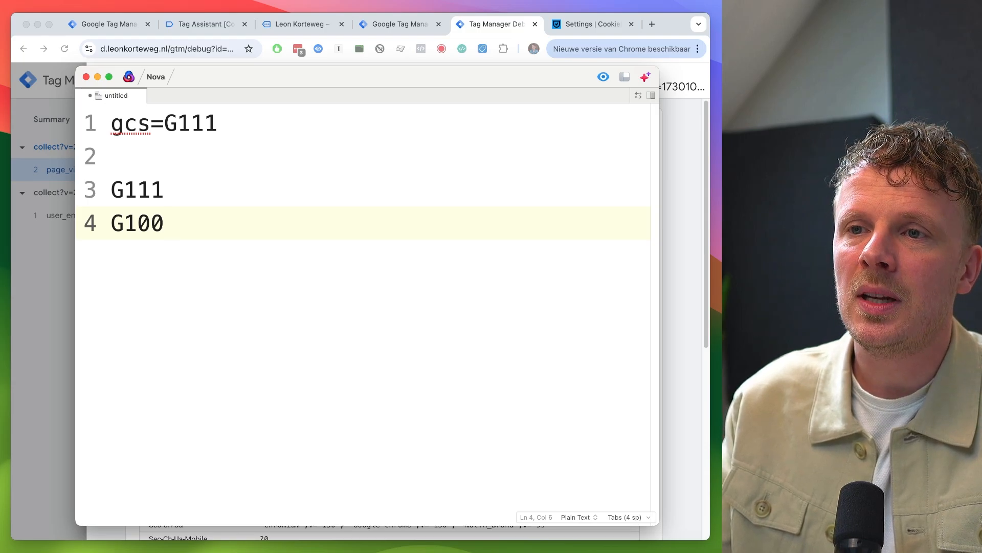
text( no ads no analytics)
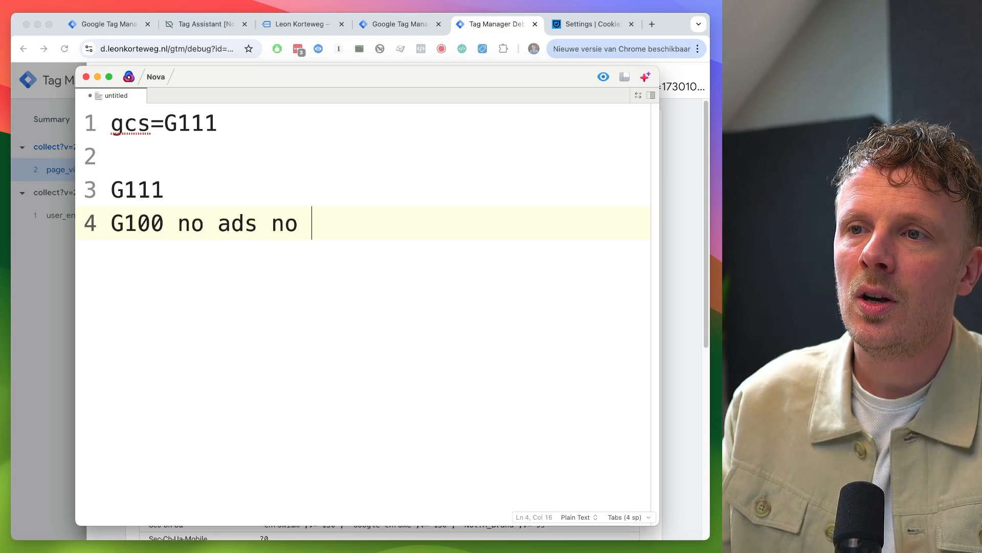
- Add a line reading G101 no ads analytics granted to the Nova note
key(Return)
text(G10)
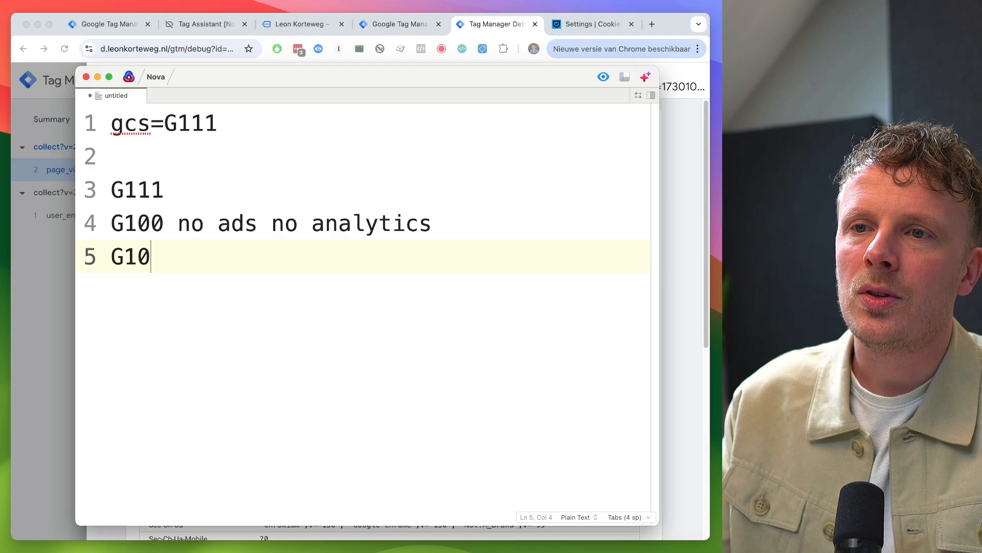
text(1 no ads )
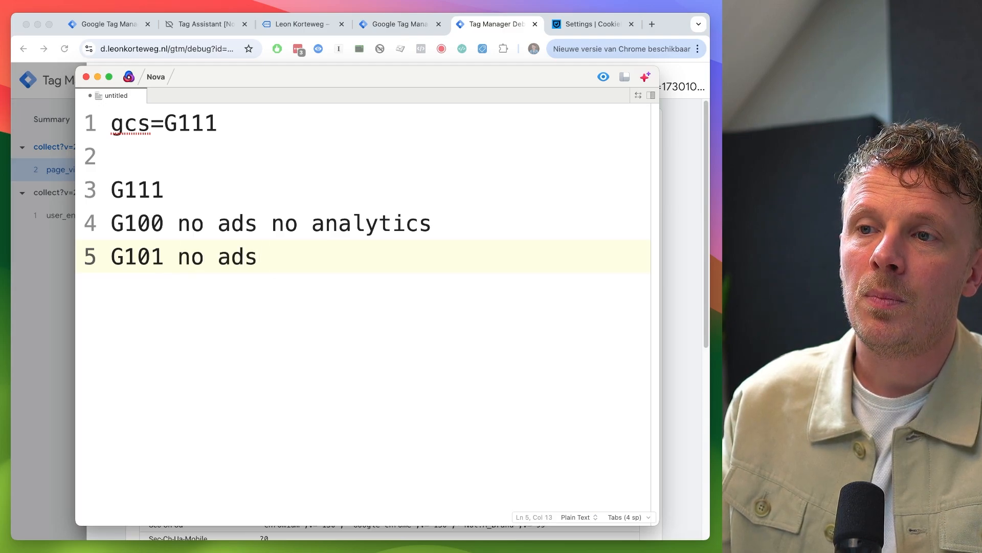
text(analytics)
text( granted)
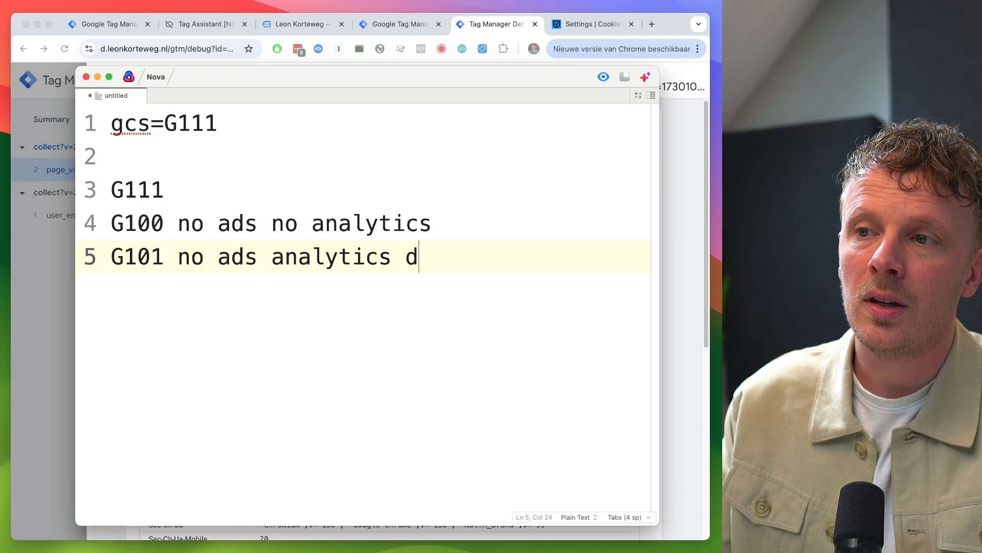
key(BackSpace)
text(granted)
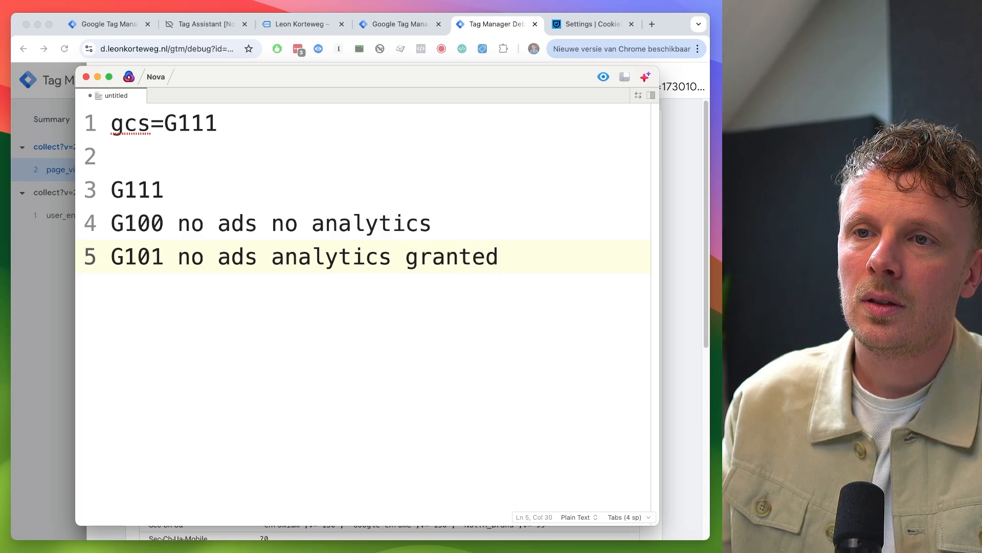
- Add a line reading G111 both ads analytics granted below it
key(Return)
text(G1)
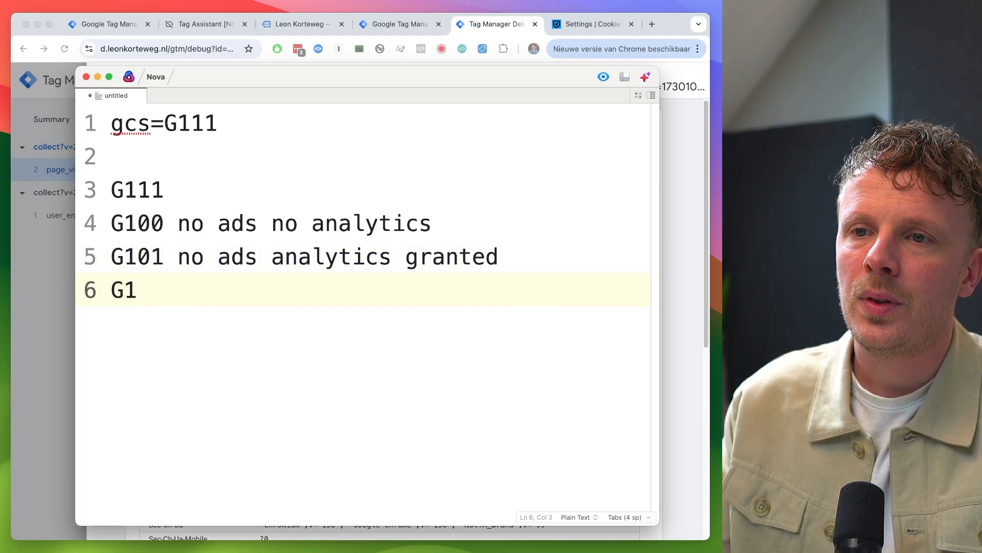
text(11)
text( both ads analytic)
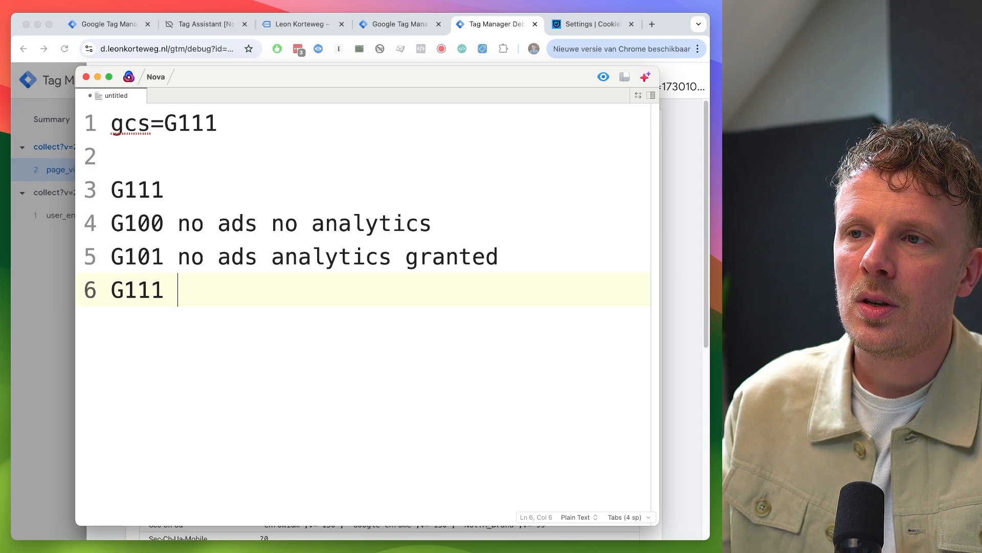
text(s)
key(alt+Left)
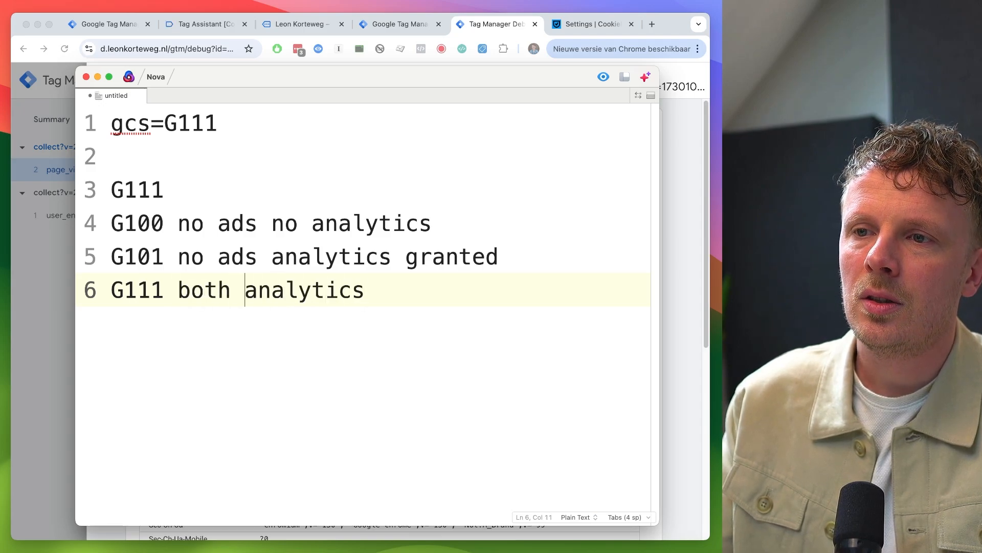
text(ads)
key(alt+Right)
text(granted)
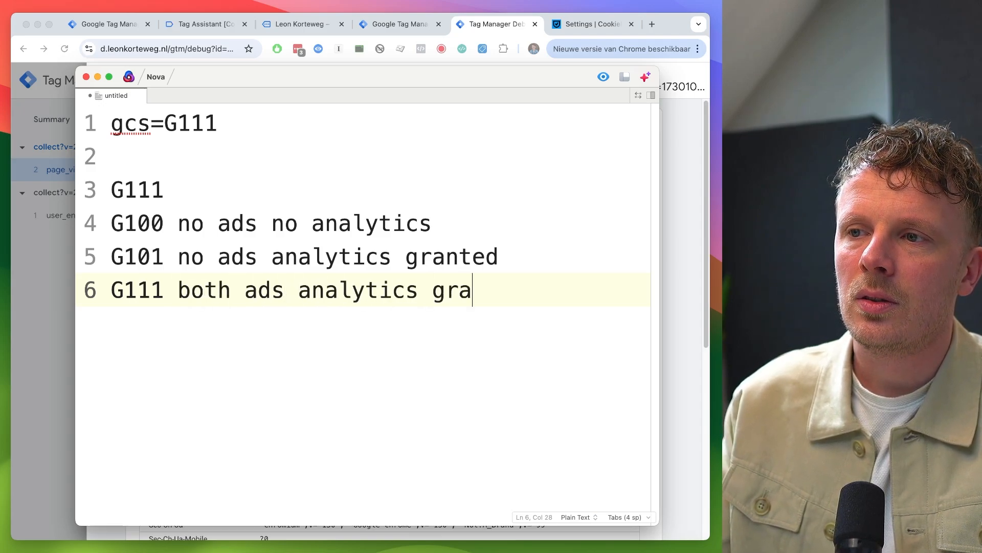
- Back in the Tag Manager workspace, start a new user-defined variable named Google Consent State
click(32, 309)
key(super+alt+Left)
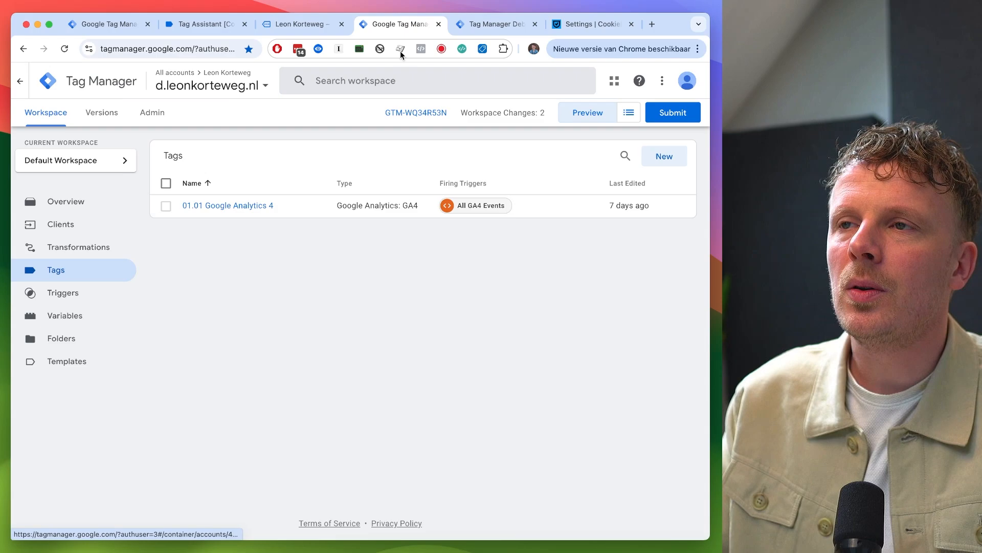
click(77, 317)
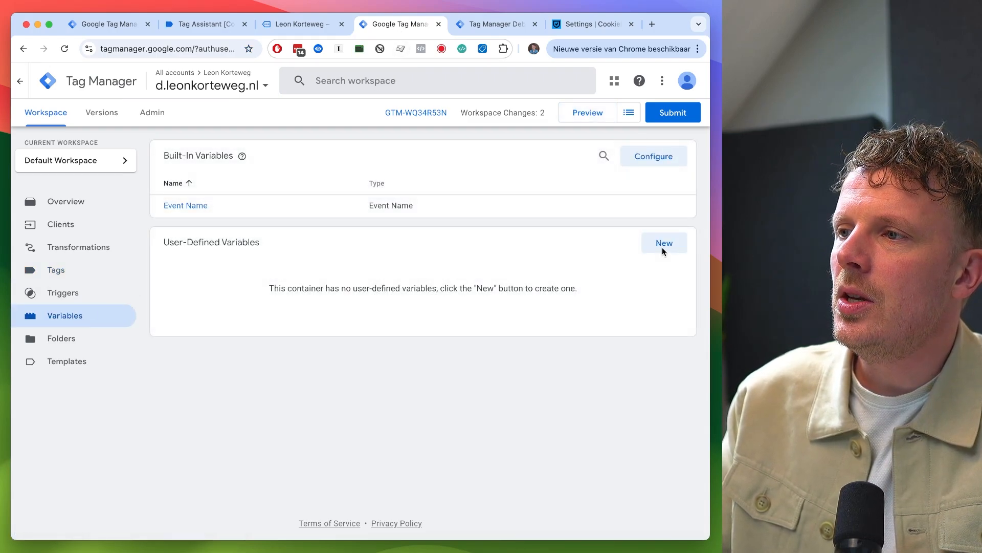
click(663, 243)
click(174, 82)
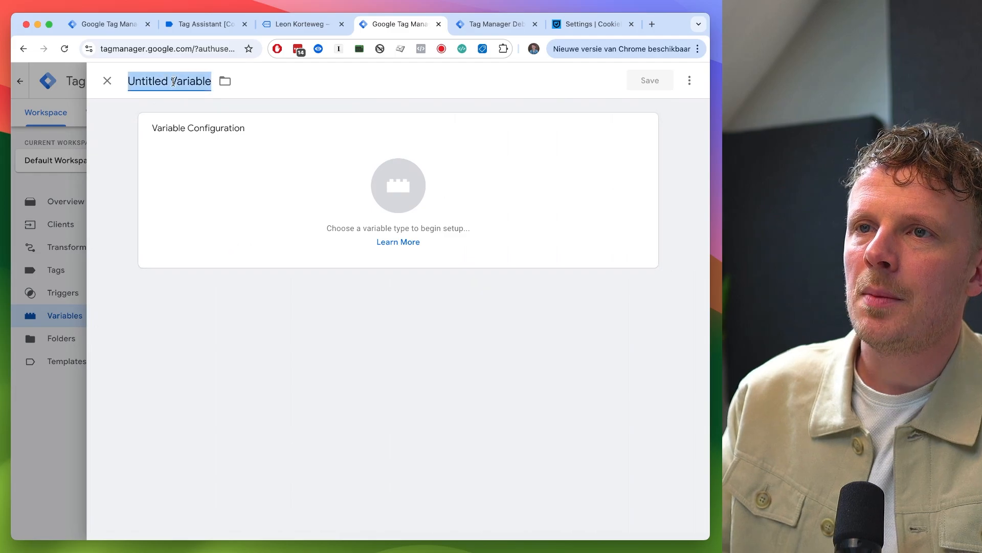
text(Google C)
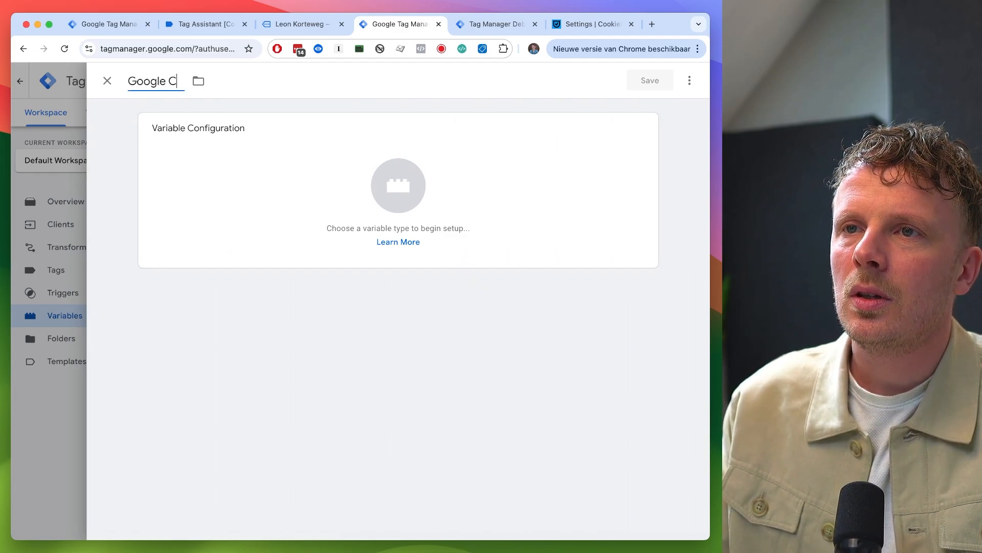
text(onsent State)
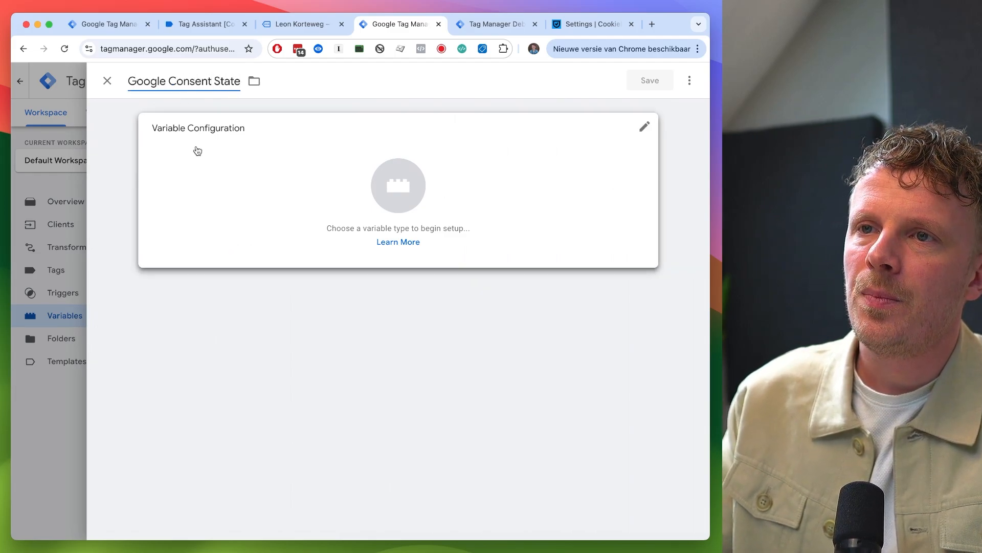
- Set the variable type to Query Parameter with parameter name gcs and save the variable
click(204, 173)
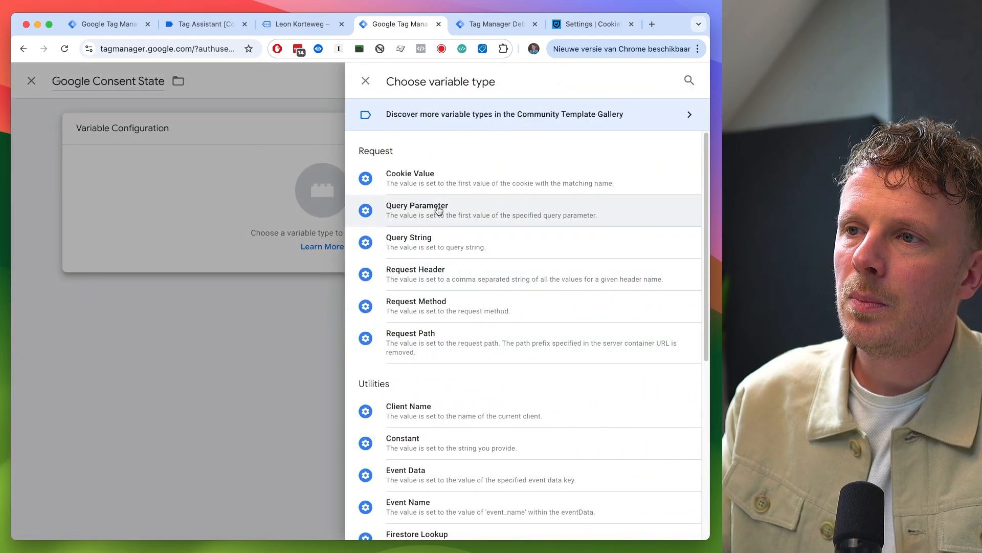
click(439, 210)
click(205, 251)
text(gcs)
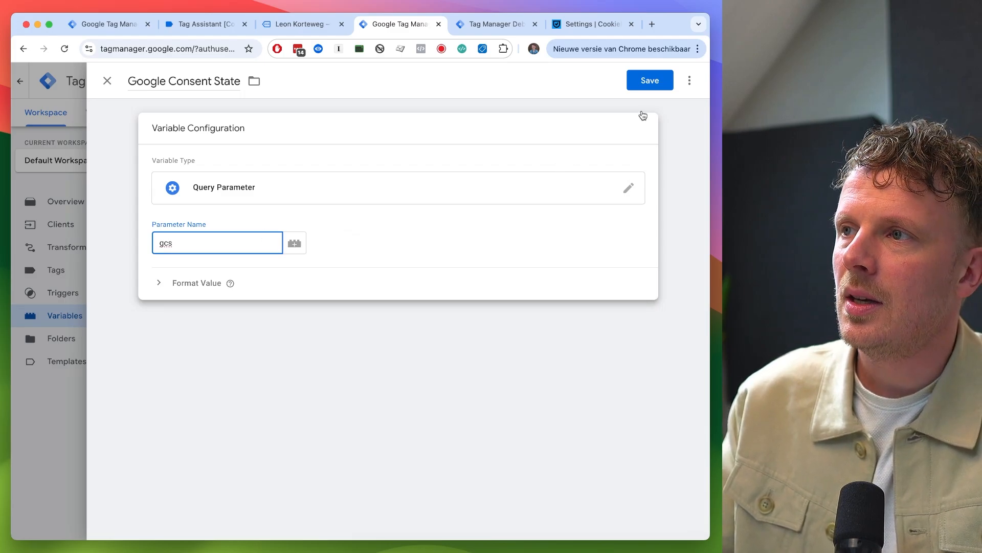
click(650, 81)
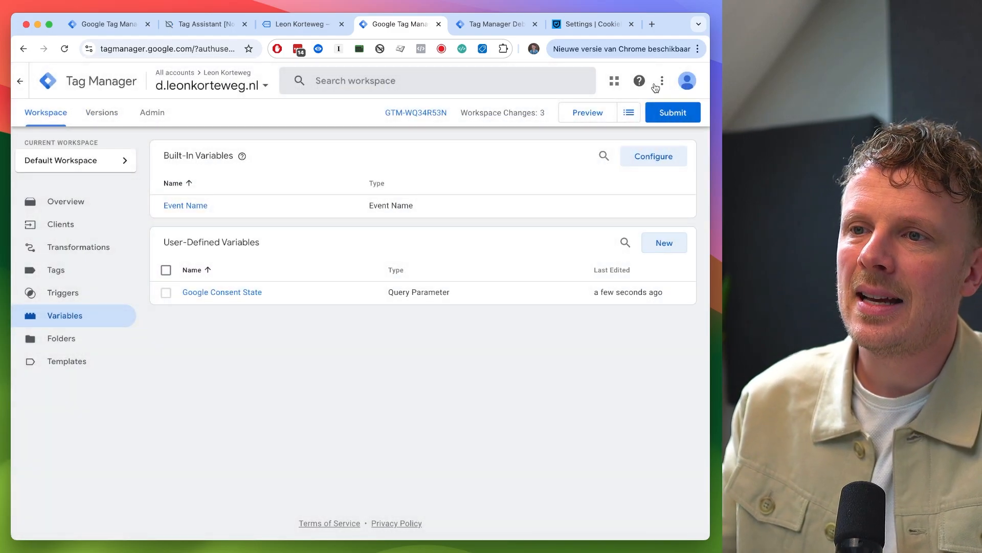
- Refresh the Preview session and open the page_view event's variables to inspect Google Consent State
click(586, 115)
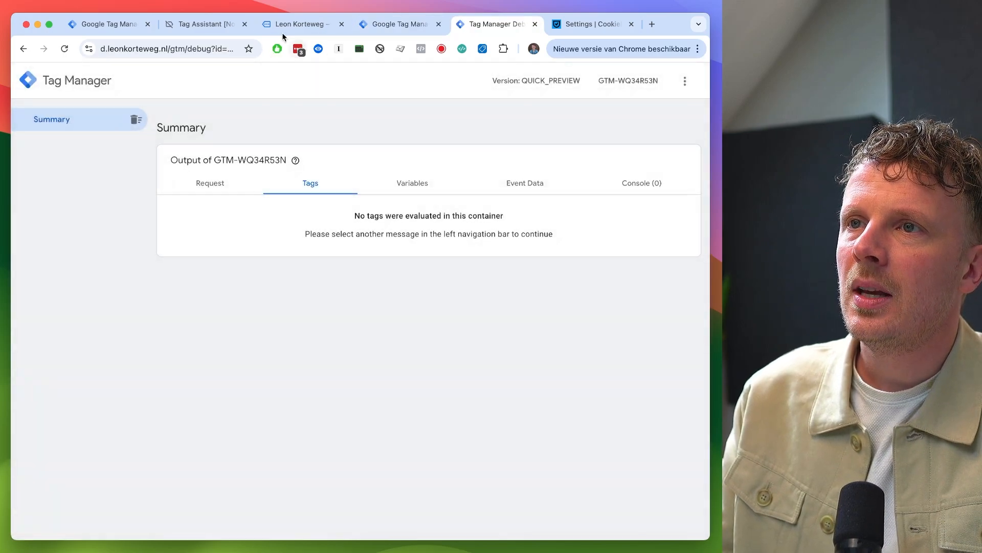
click(281, 32)
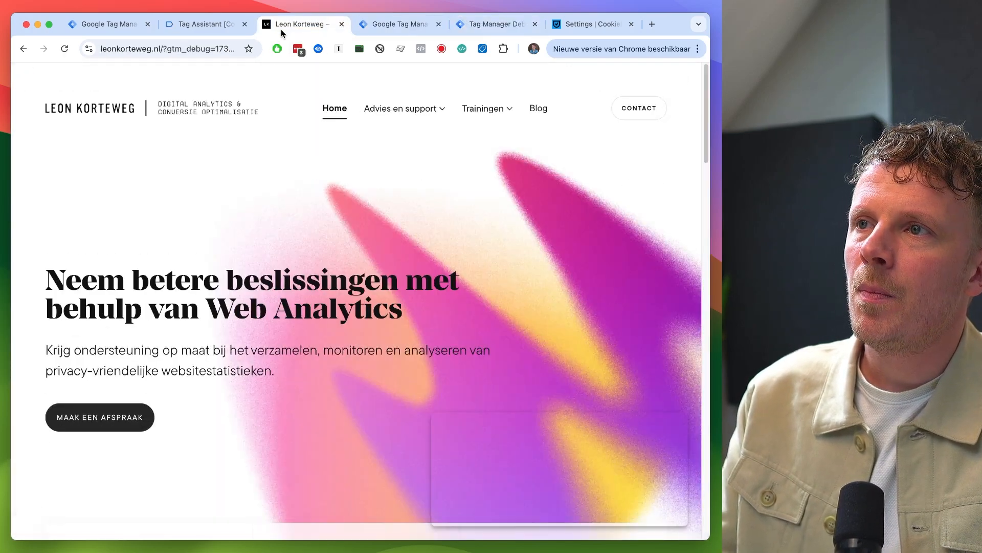
key(ctrl+Tab)
key(ctrl+Tab)
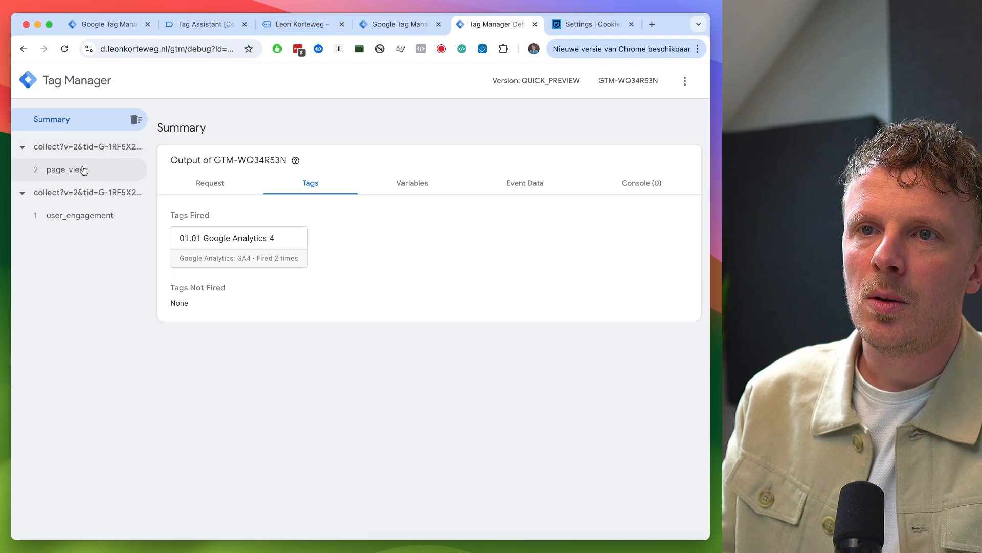
click(66, 169)
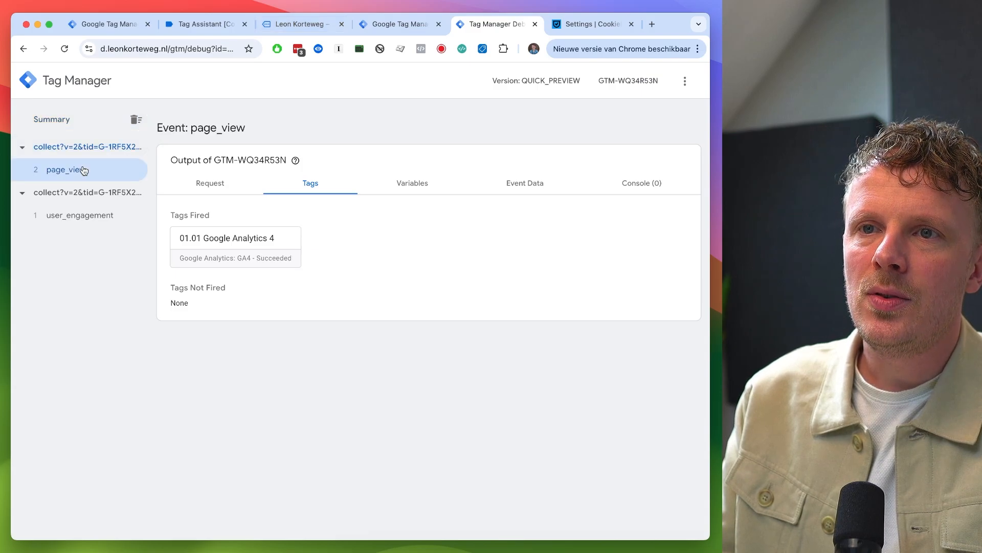
click(408, 193)
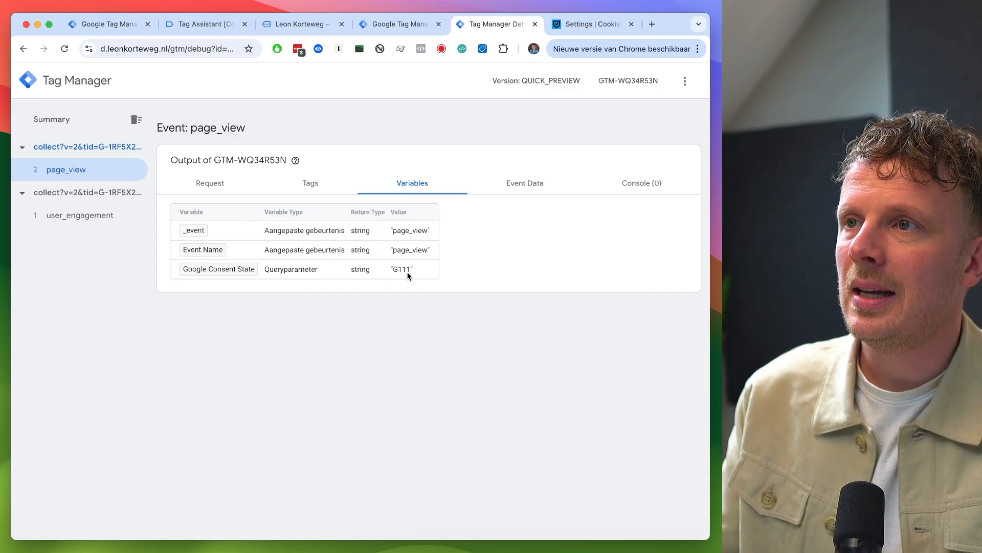
- Inspect the website's cookies in developer tools, close them, and reload the page
key(super+3)
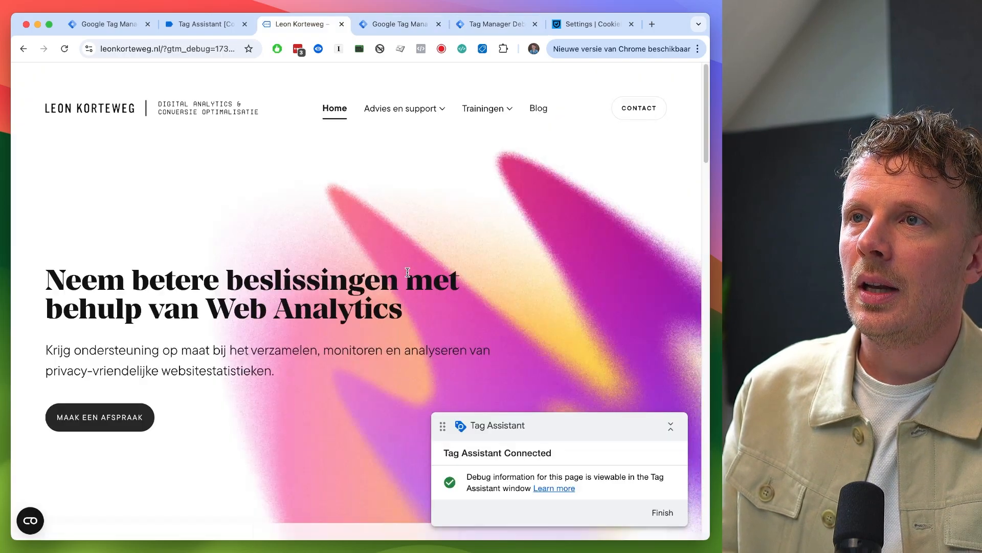
right_click(302, 215)
click(358, 437)
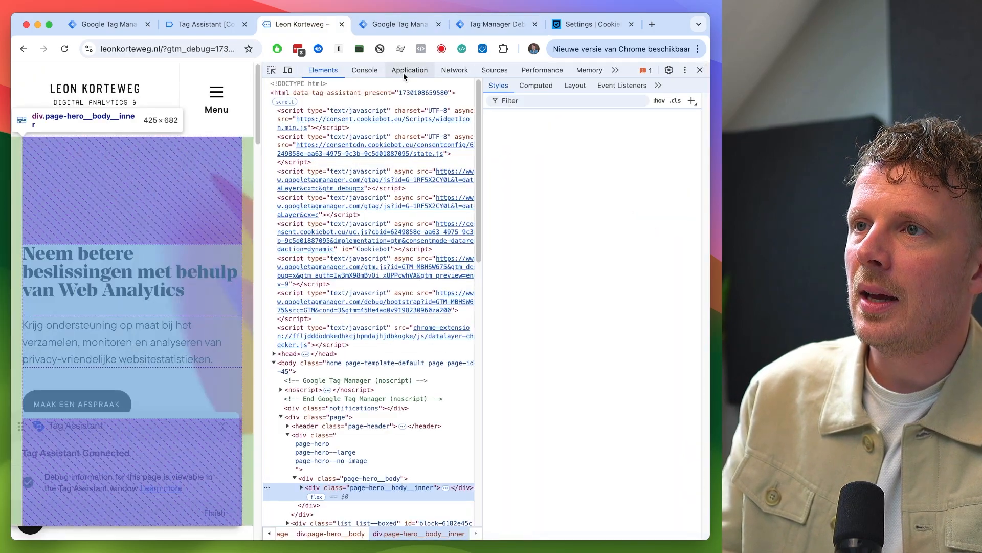
click(409, 71)
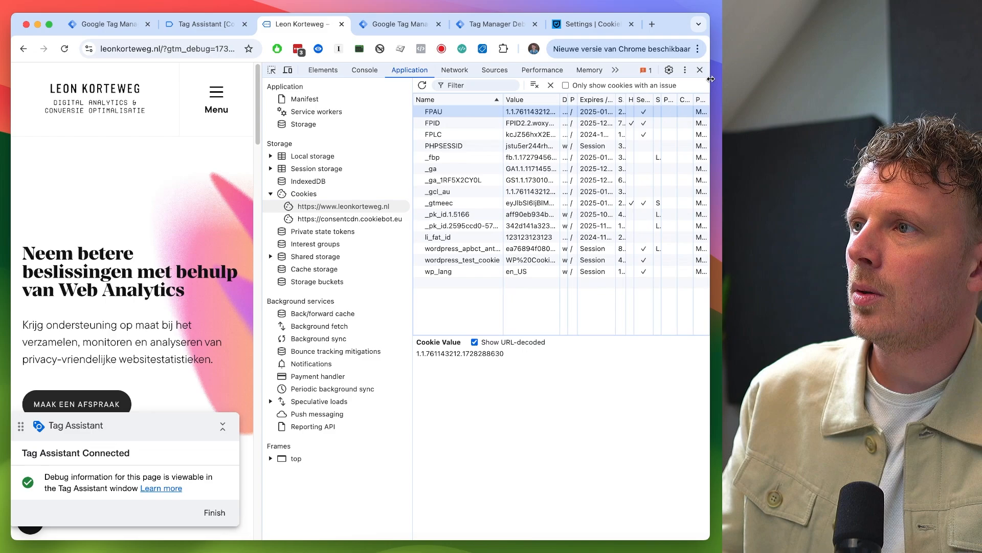
click(700, 70)
key(super+r)
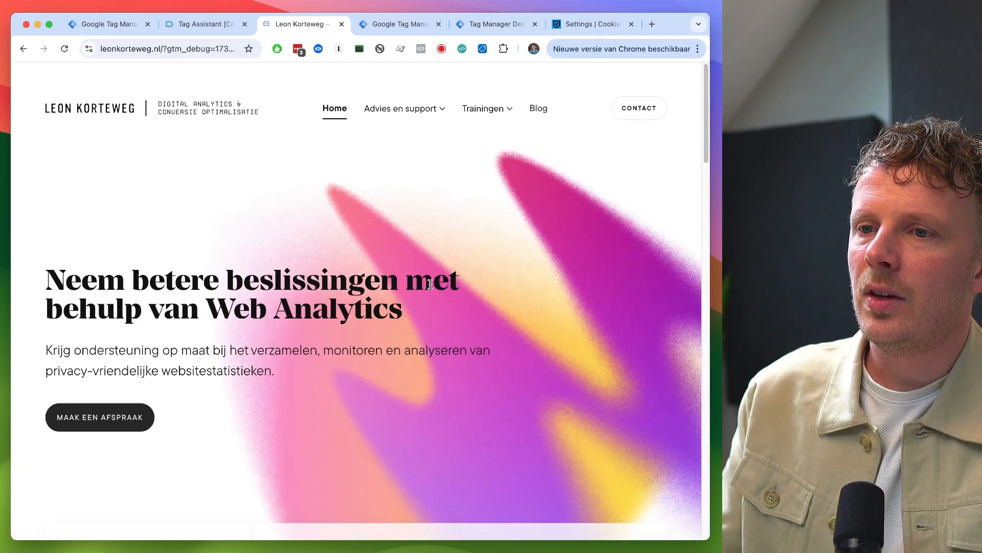
- Open the newest page_view event's variables in the debug view to check the consent state
key(super+5)
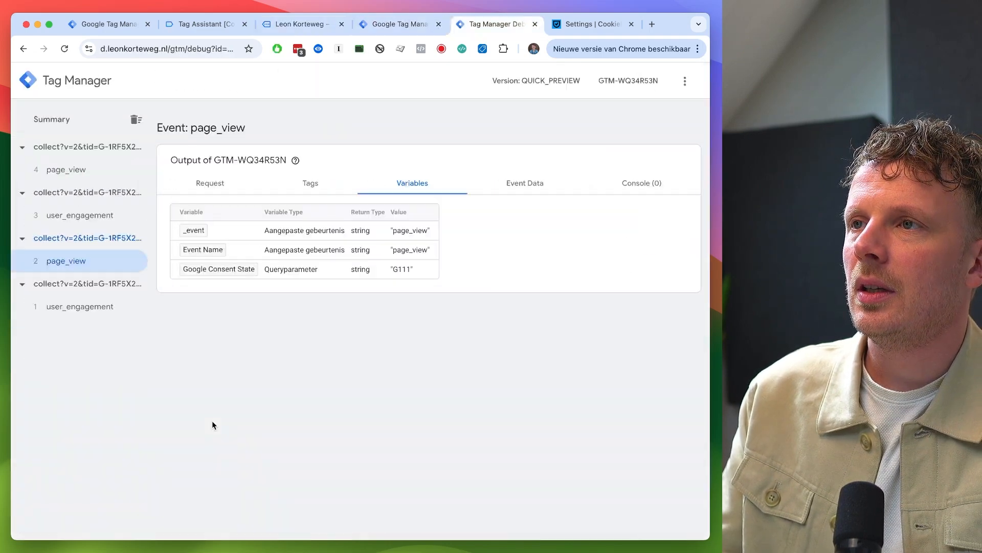
click(93, 176)
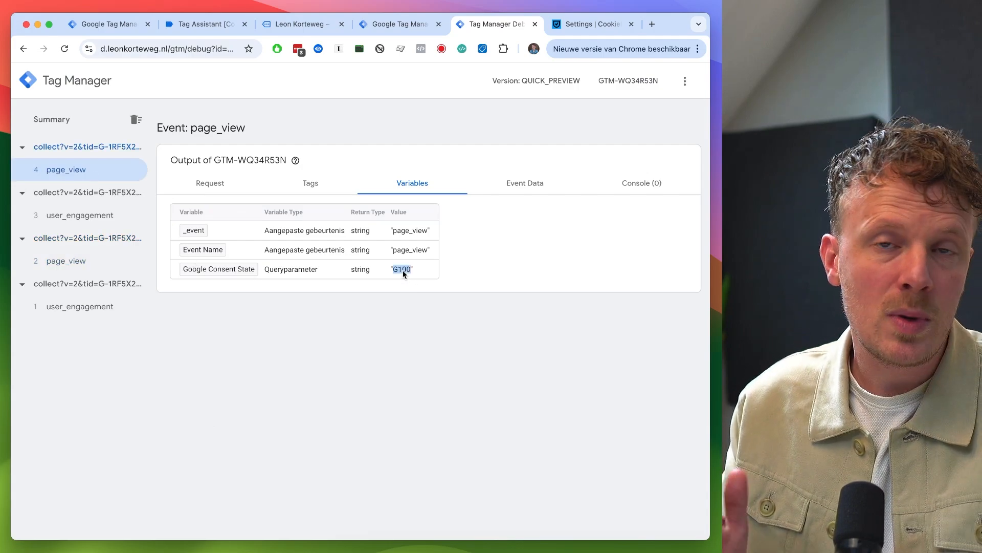
key(super+4)
key(super+3)
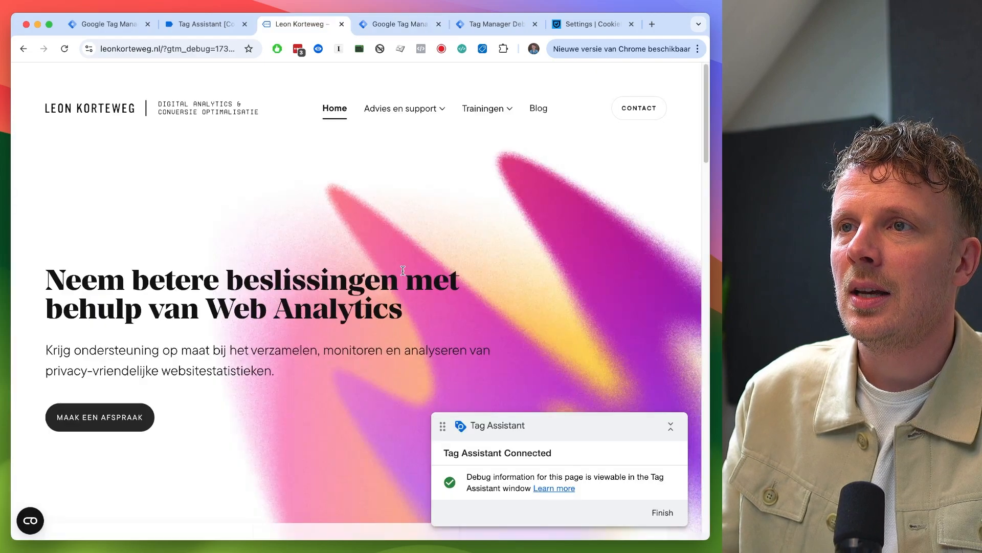
- Delete a cookie from the website's storage in developer tools and reload the page
right_click(398, 237)
click(410, 484)
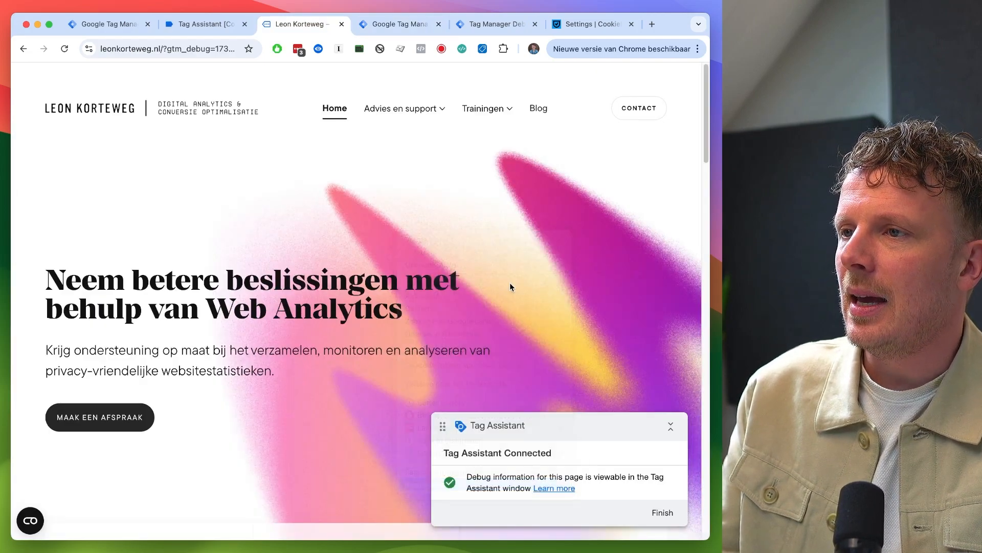
click(495, 69)
click(454, 70)
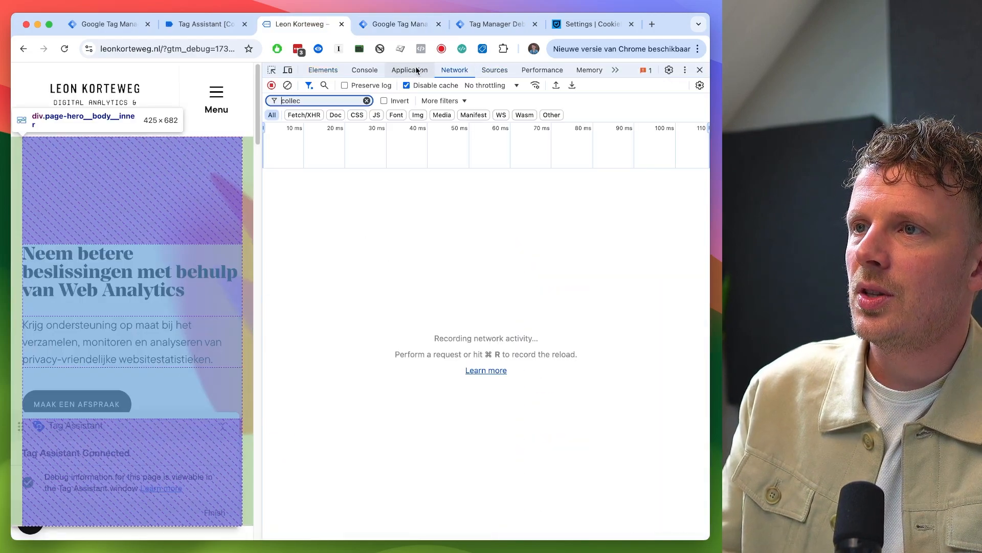
click(409, 69)
click(487, 111)
key(BackSpace)
key(super+r)
click(700, 69)
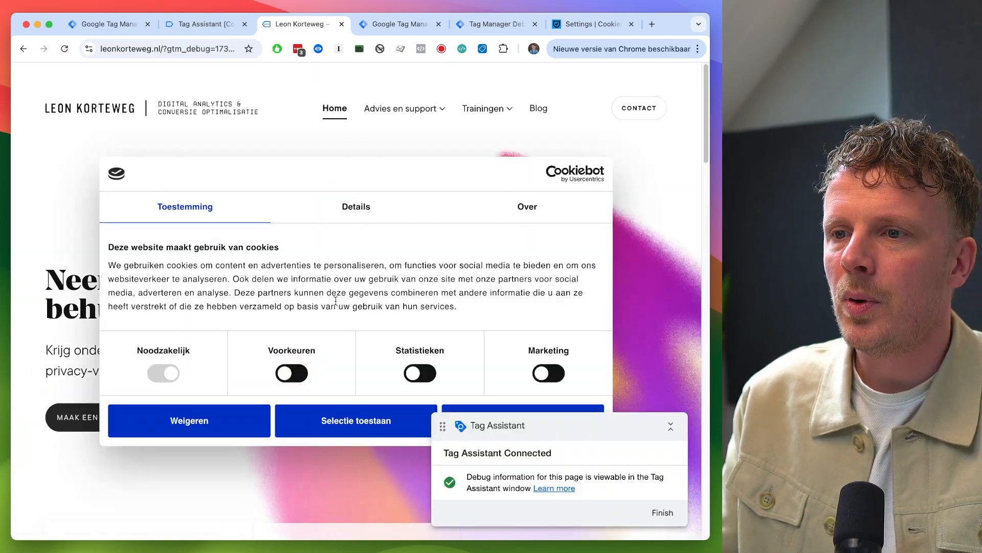
- Allow only the Voorkeuren and Statistieken categories in the Cookiebot banner and view the new page_view variables
click(420, 373)
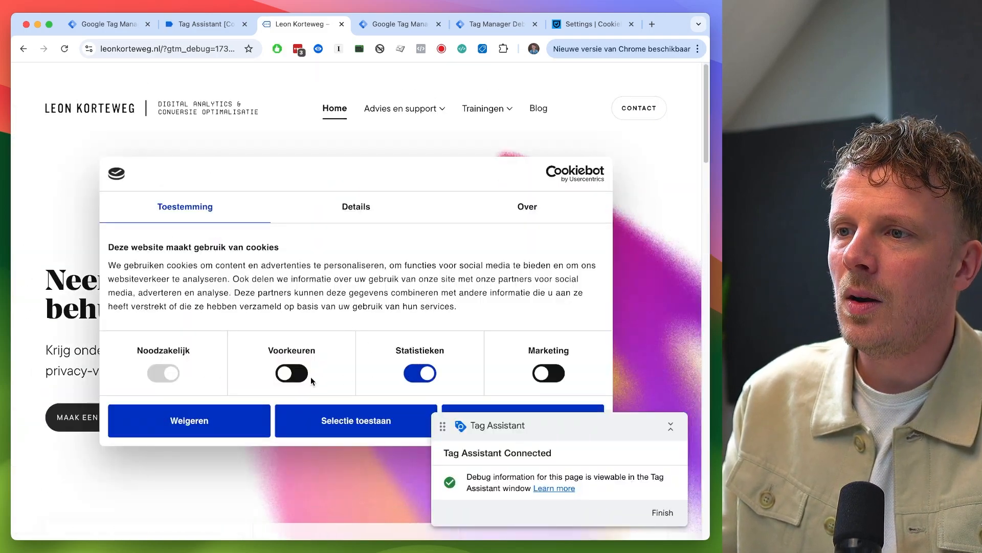
click(295, 375)
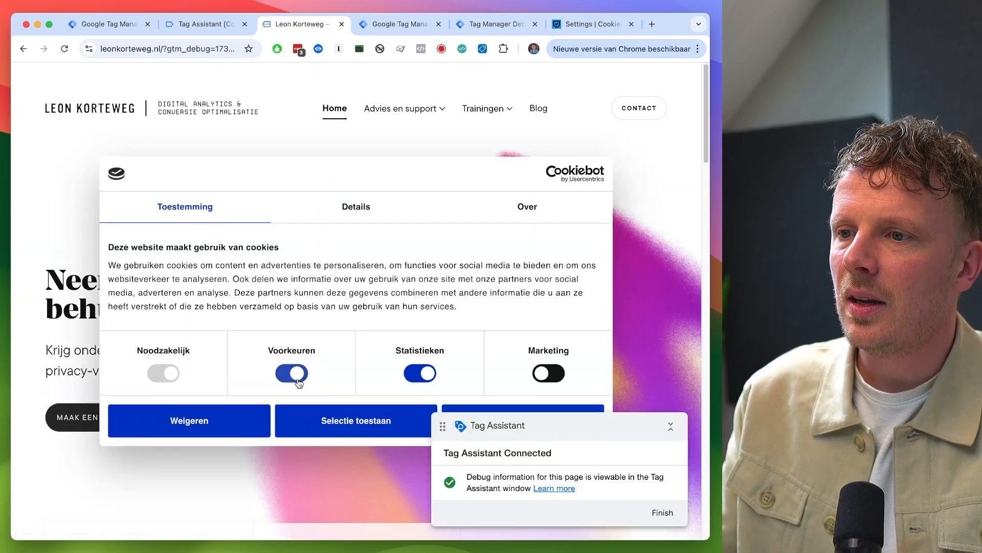
click(352, 428)
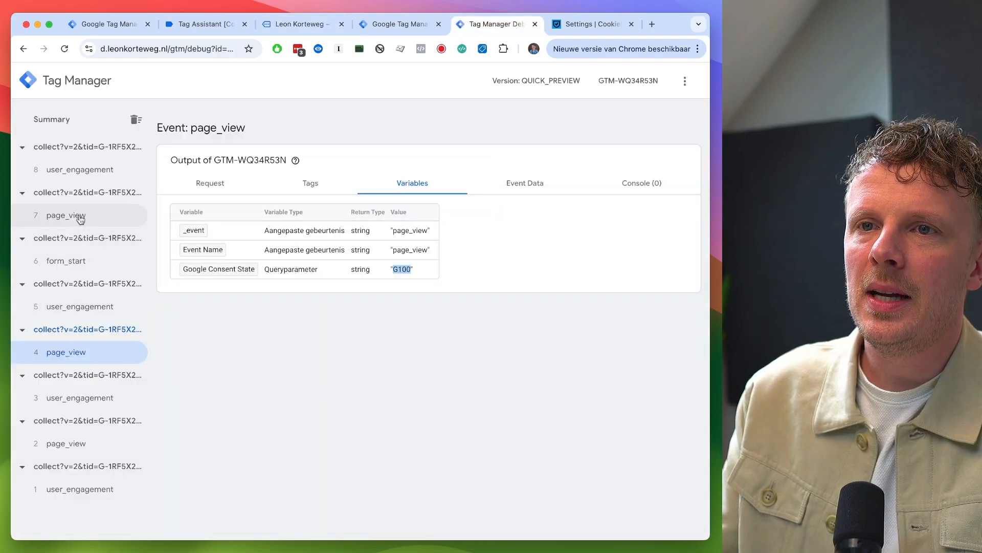
click(76, 215)
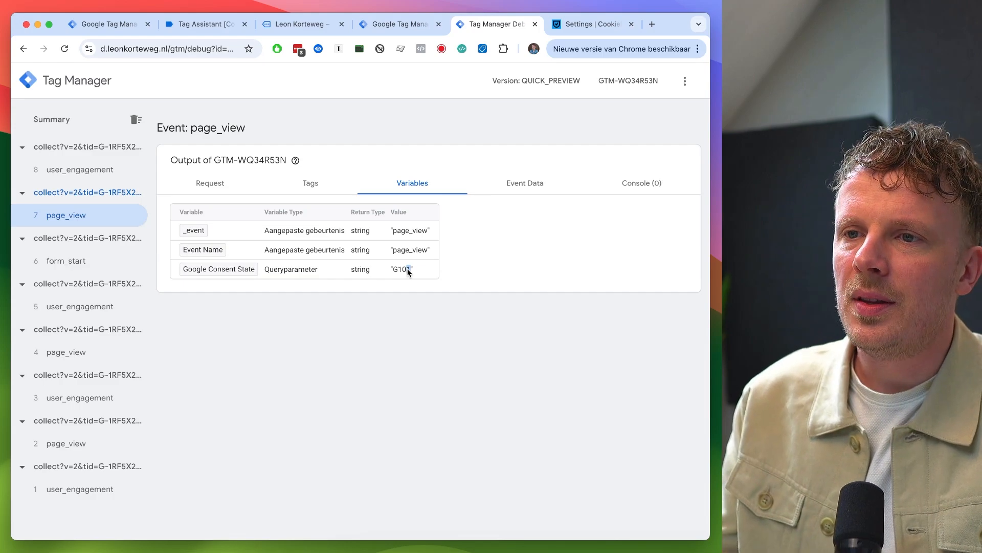
- Create a new variable in the workspace named "Consent Mode Ad Storage"
key(ctrl+shift+Tab)
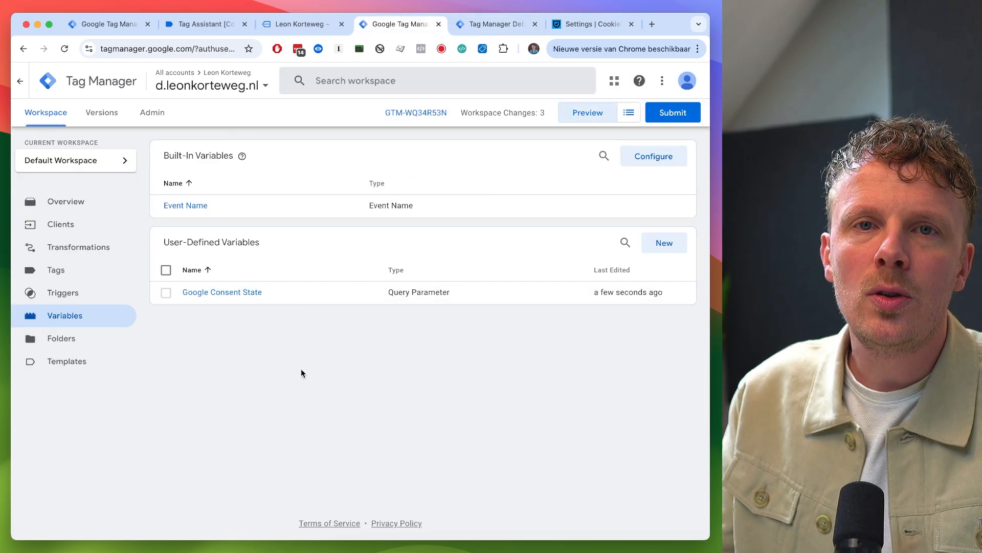
click(664, 242)
click(163, 77)
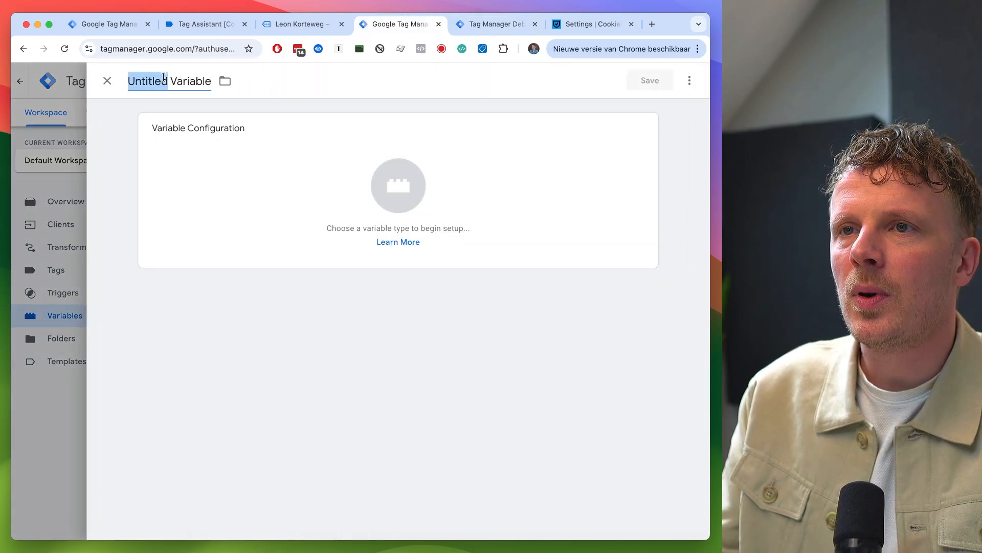
text(Conse)
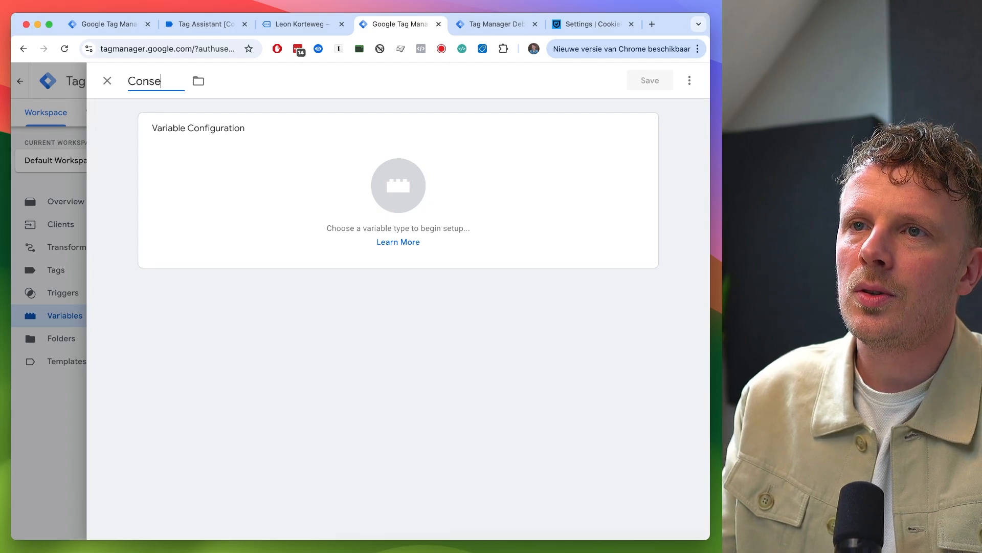
text(nt Mode Ad Storage)
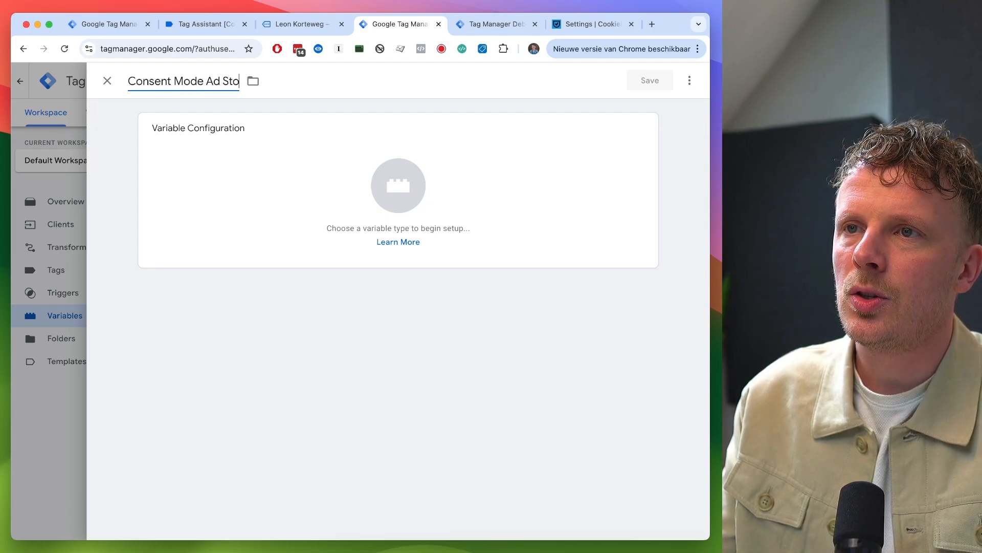
- Make it a RegEx Table variable using Google Consent State as the input variable
click(249, 189)
scroll(478, 348, down, 6)
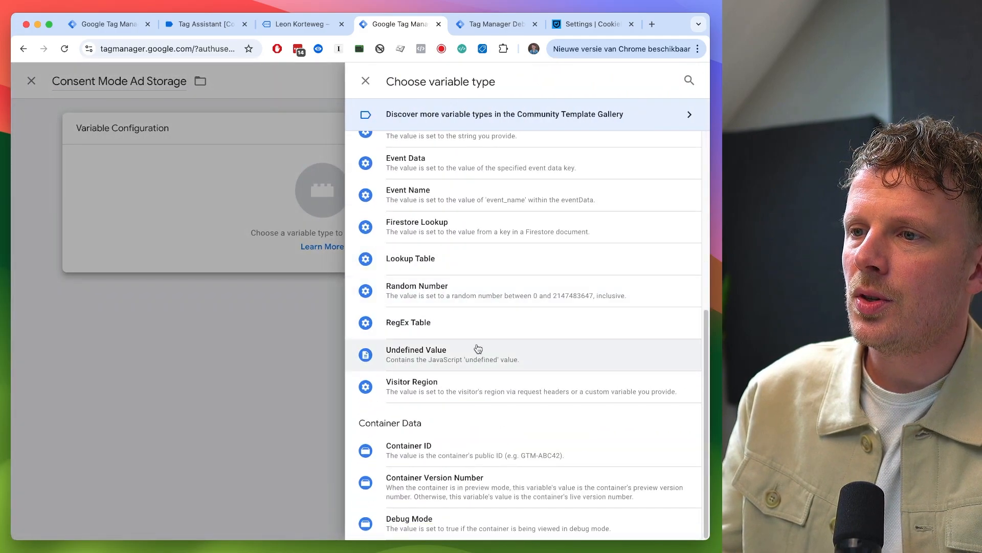
click(477, 329)
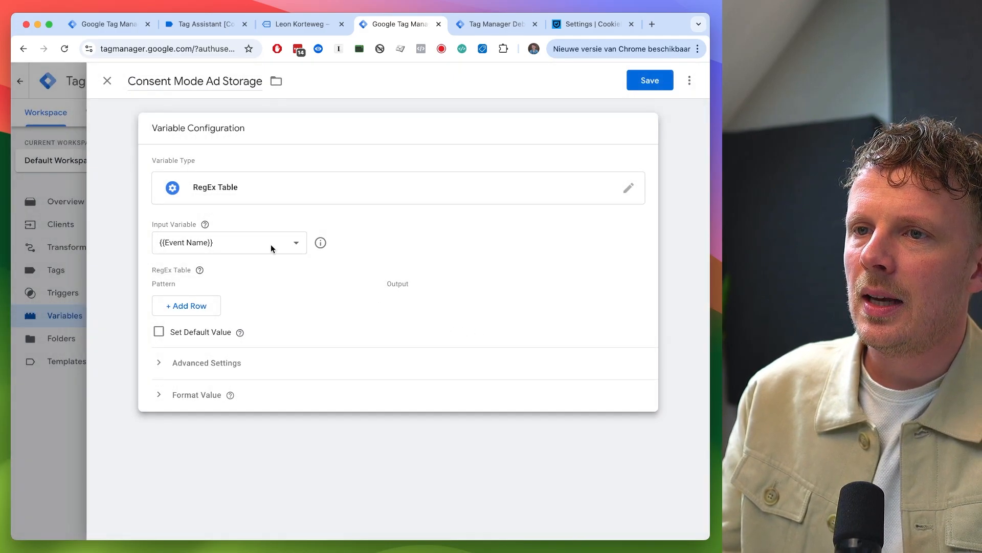
click(181, 241)
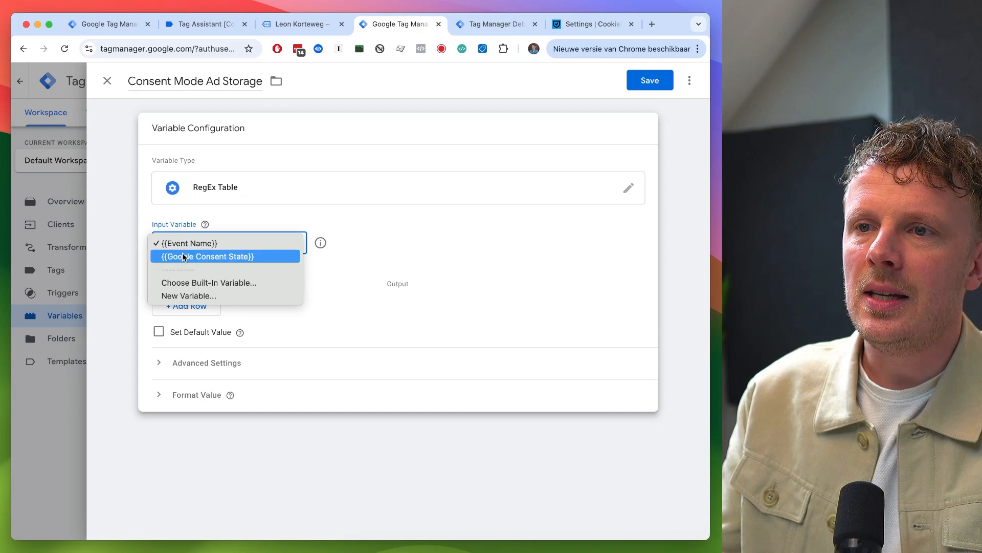
click(201, 257)
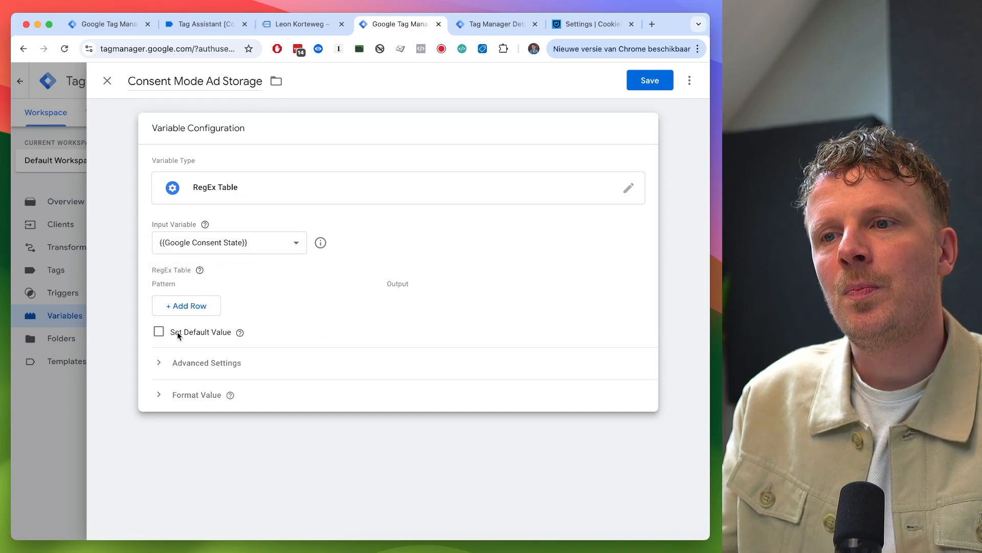
- Enable a default value of denied and add a table row with output granted
click(160, 332)
click(185, 365)
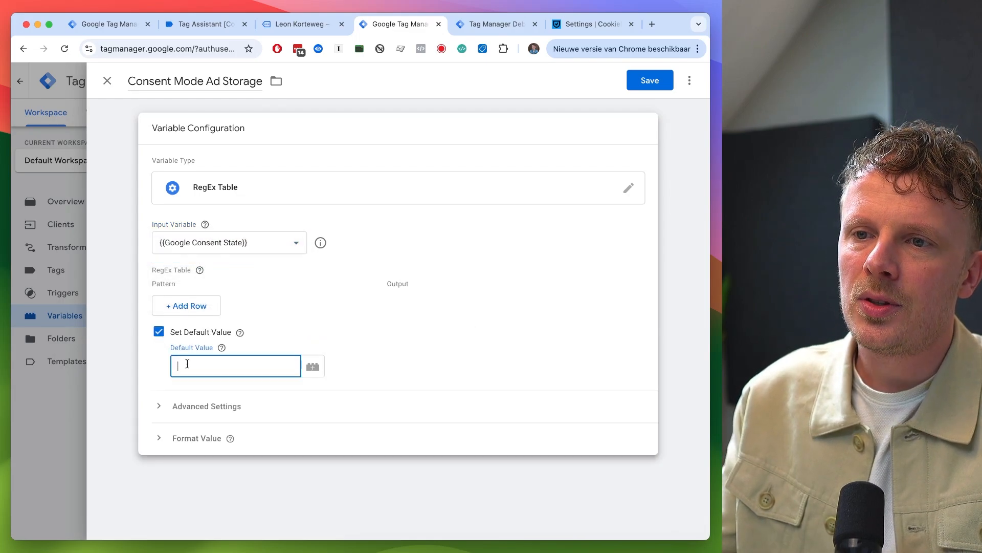
text(denied)
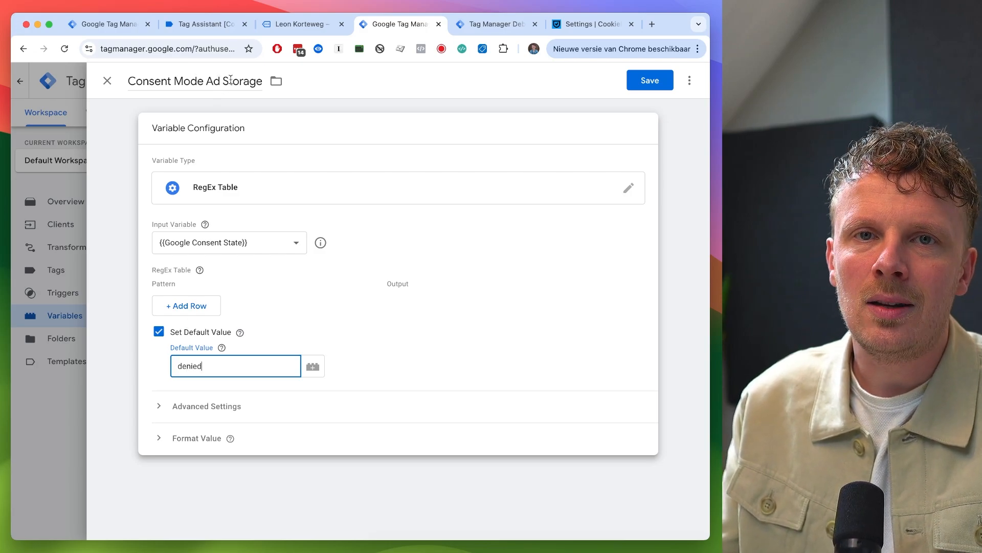
click(197, 305)
click(438, 302)
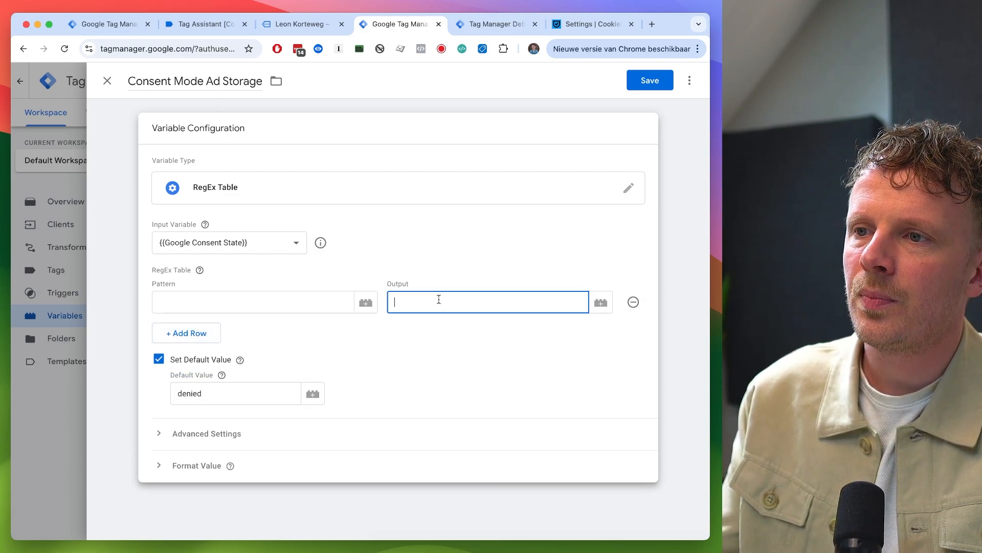
text(granted)
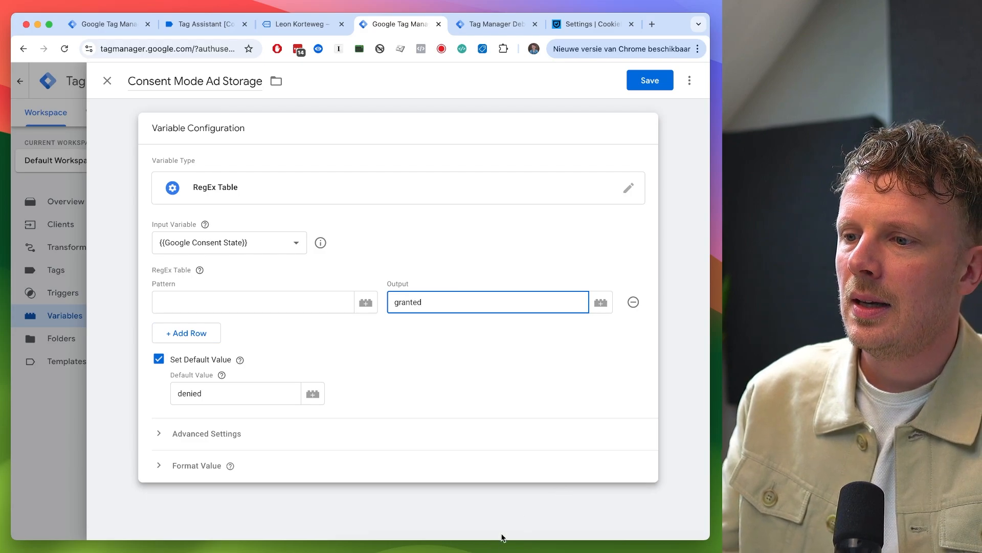
- Review the notes listing gcs values and their consent meanings in the text editor
click(436, 550)
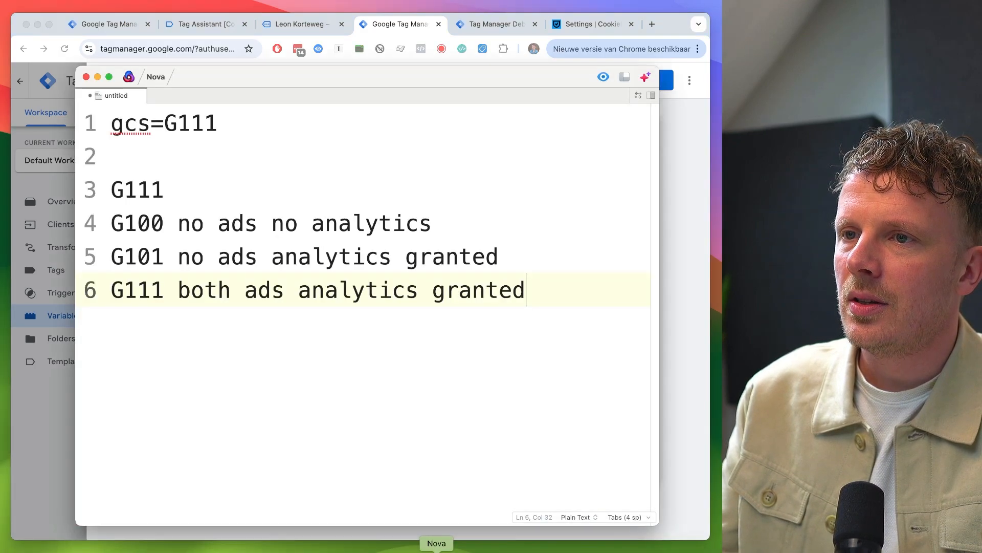
drag(150, 190, 112, 192)
click(150, 192)
click(683, 206)
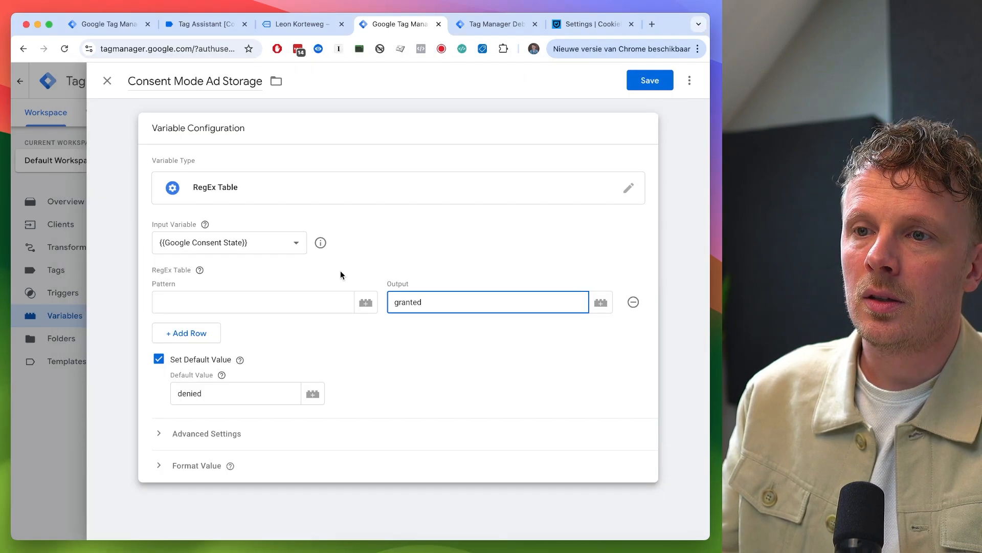
- Turn off capture groups and replace functionality, set the row pattern to G11., and save the variable
click(200, 438)
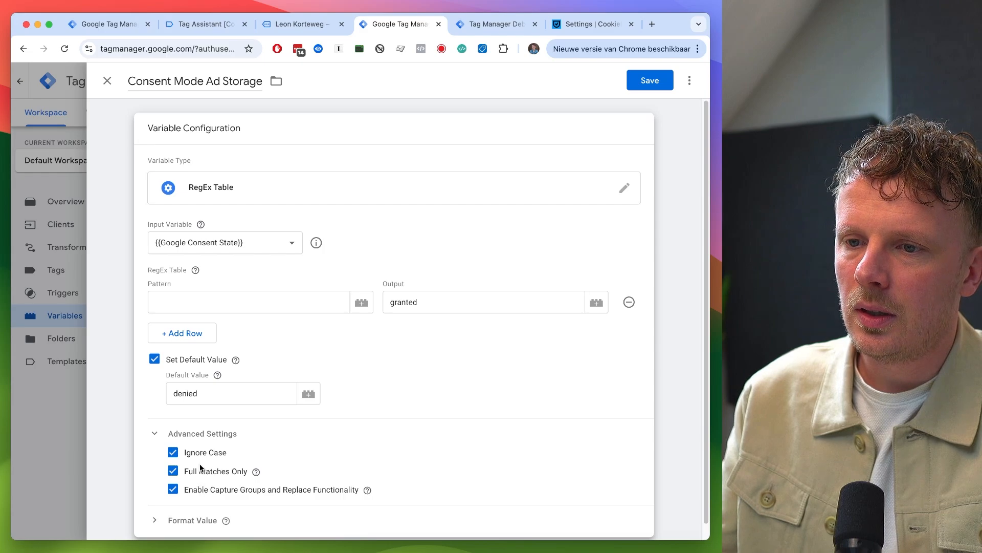
click(173, 490)
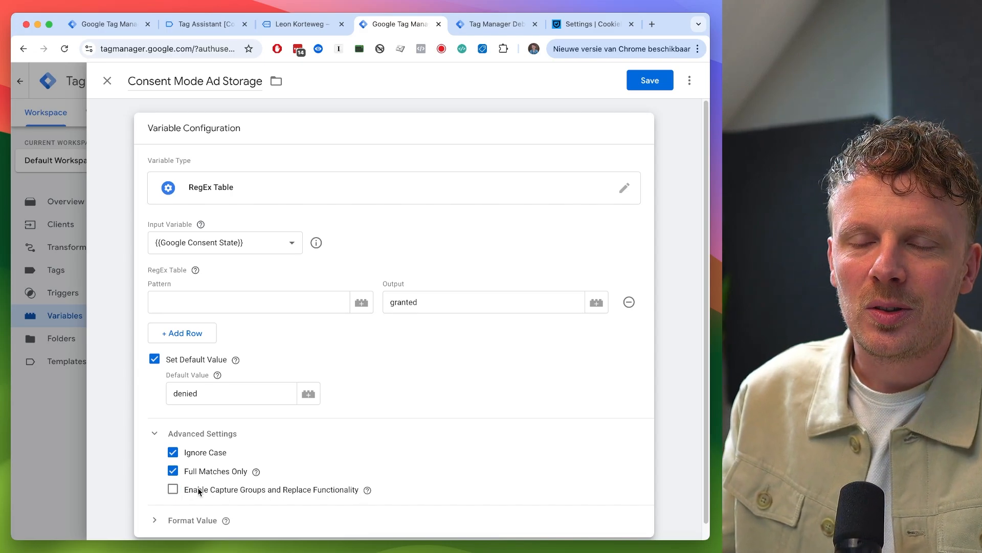
click(190, 302)
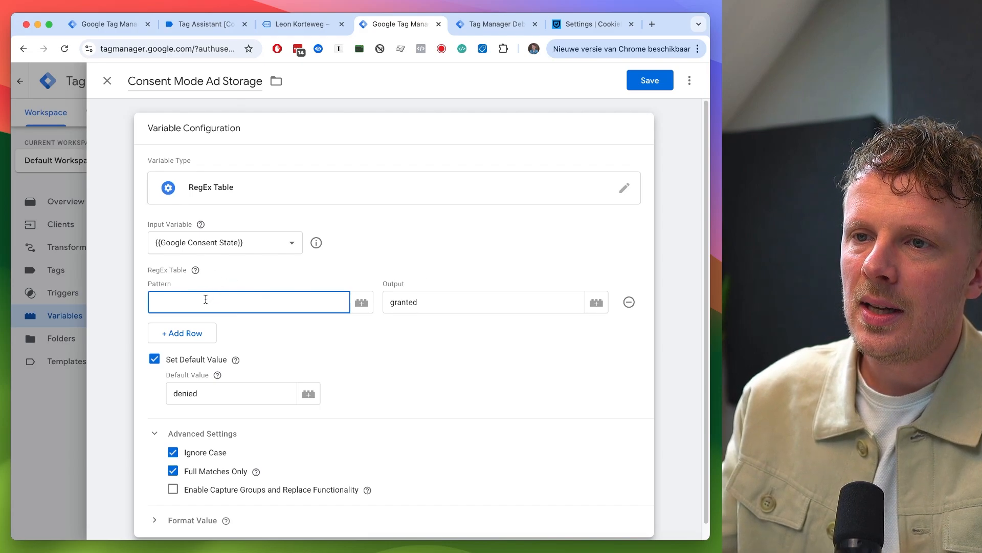
text(G11.)
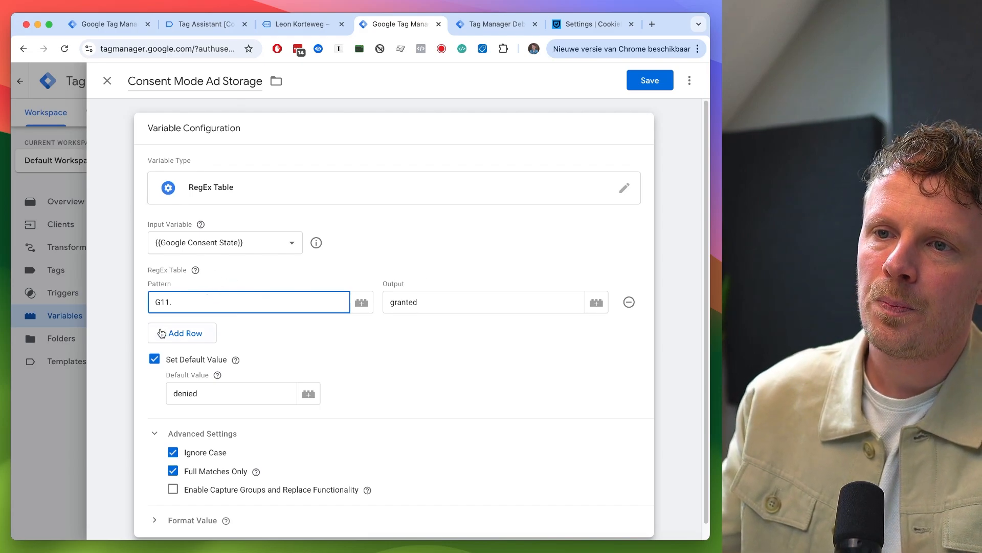
drag(166, 302, 145, 301)
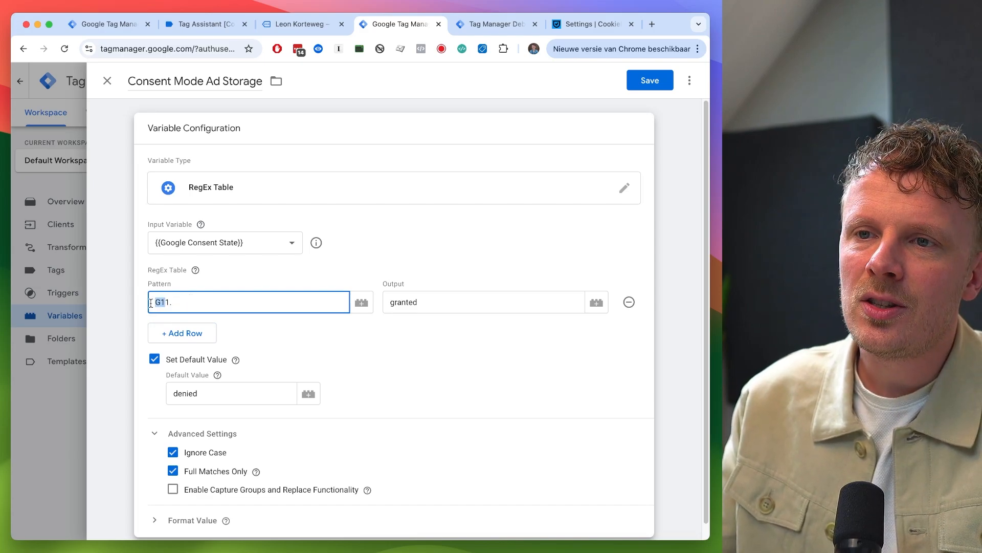
drag(169, 302, 165, 302)
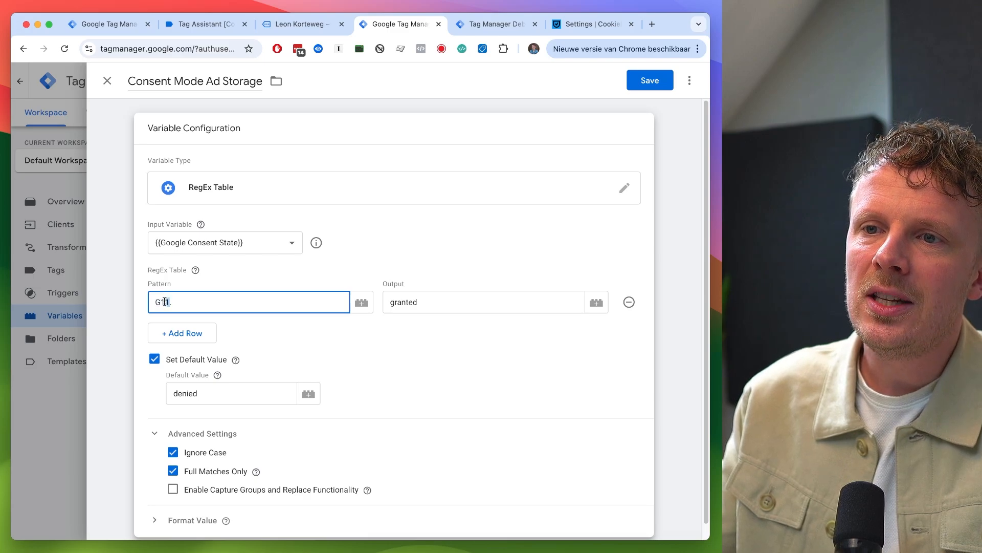
click(238, 125)
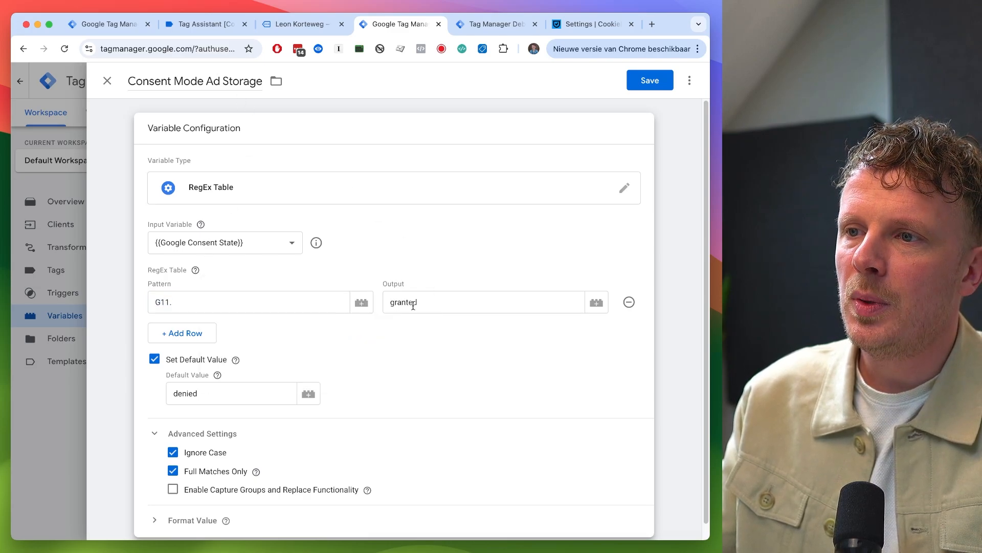
click(192, 301)
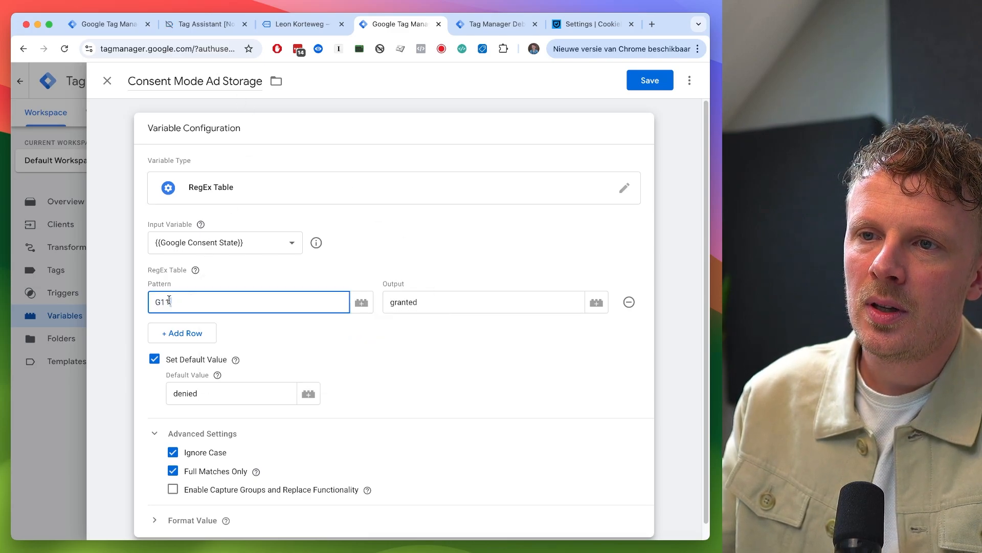
drag(169, 301, 194, 297)
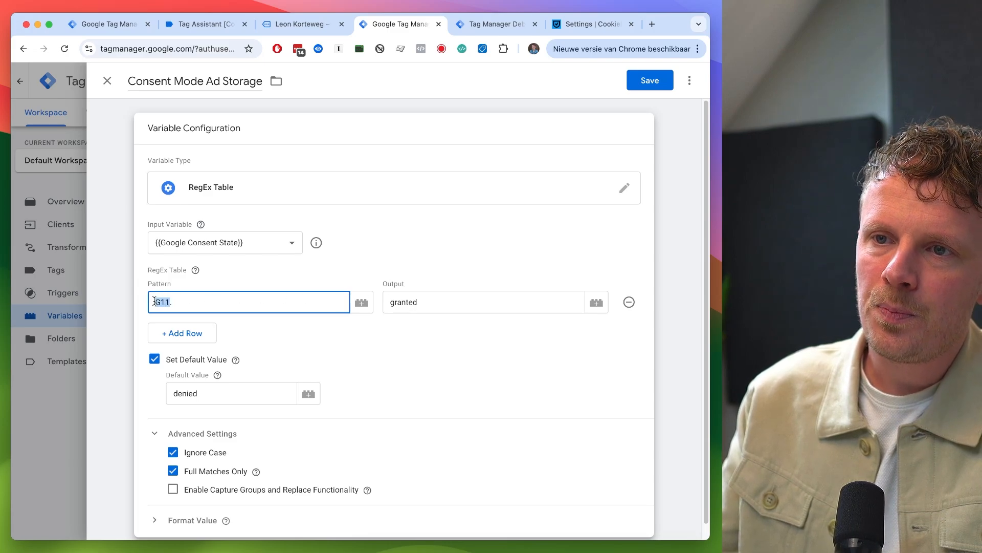
click(435, 299)
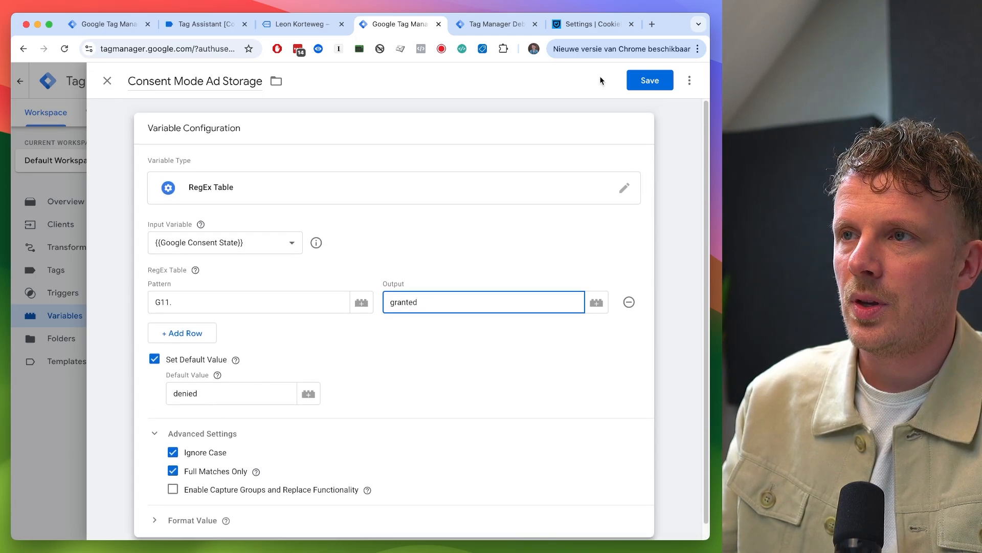
click(637, 81)
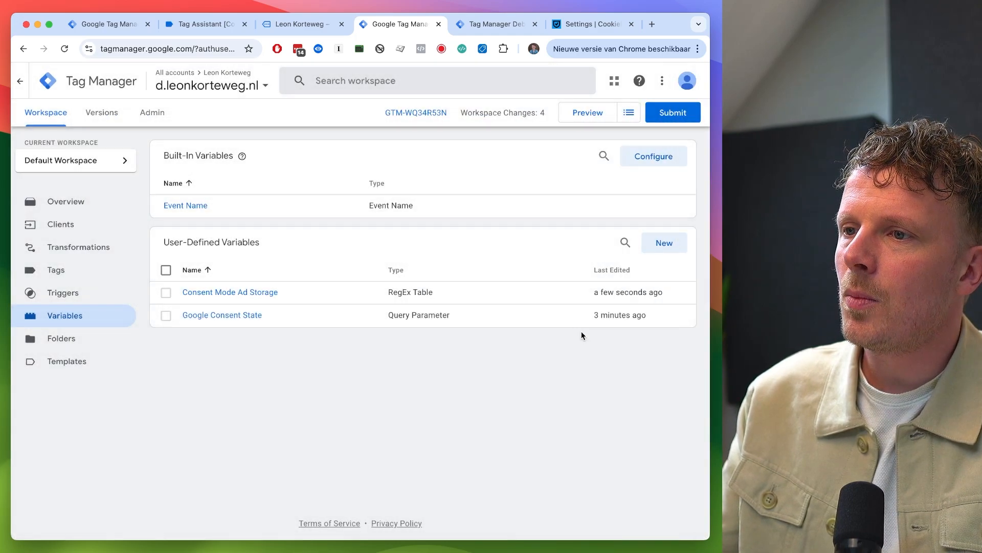
- Create another new variable named "Consent Mode Analytics Storage"
click(660, 244)
click(179, 81)
text(Consent Mode)
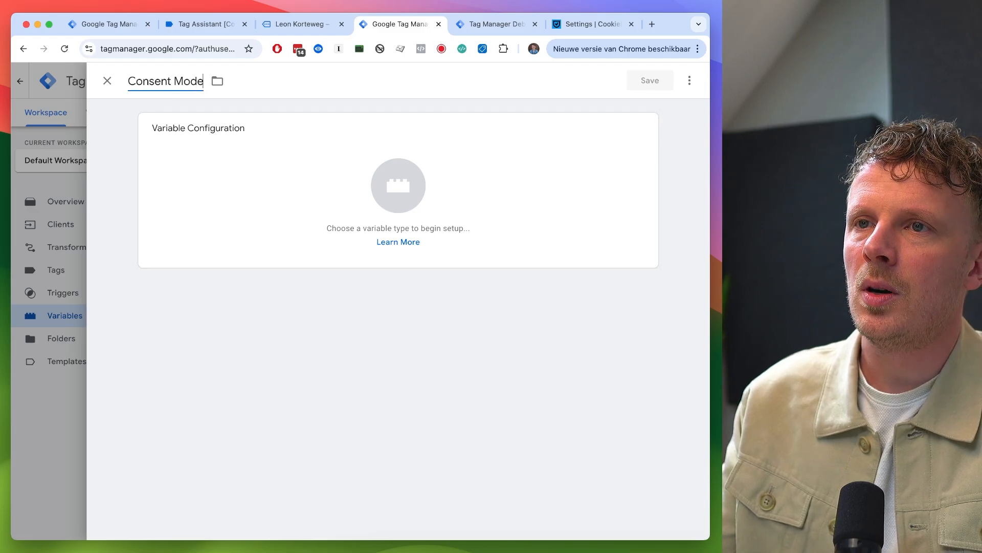
text( Analytics Storage)
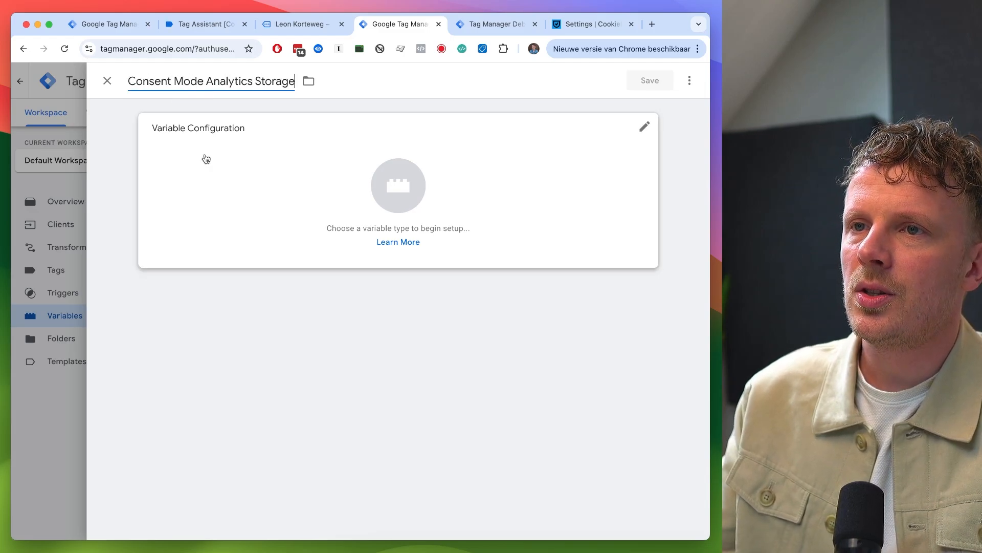
- Make it a RegEx Table variable with Google Consent State as the input variable
click(215, 182)
scroll(511, 307, down, 5)
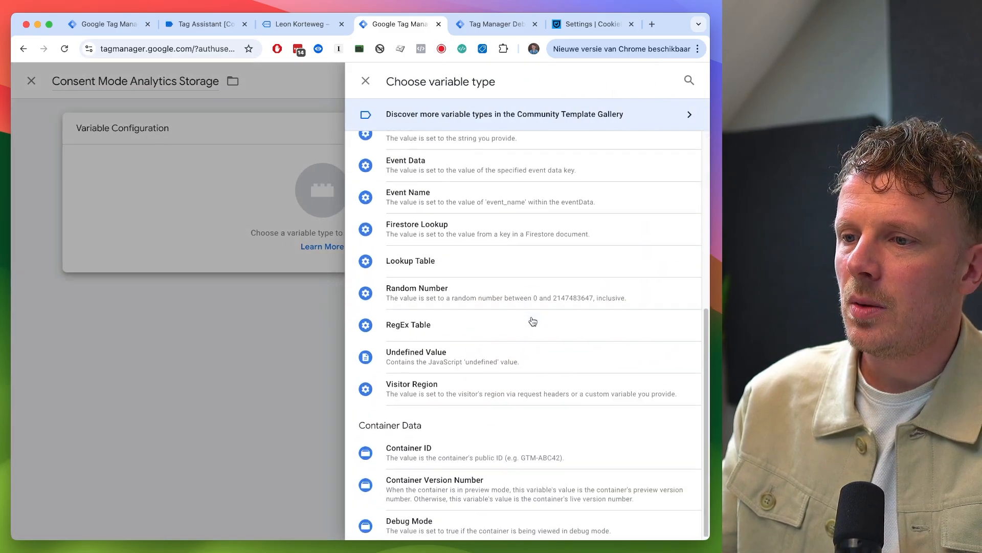
click(452, 328)
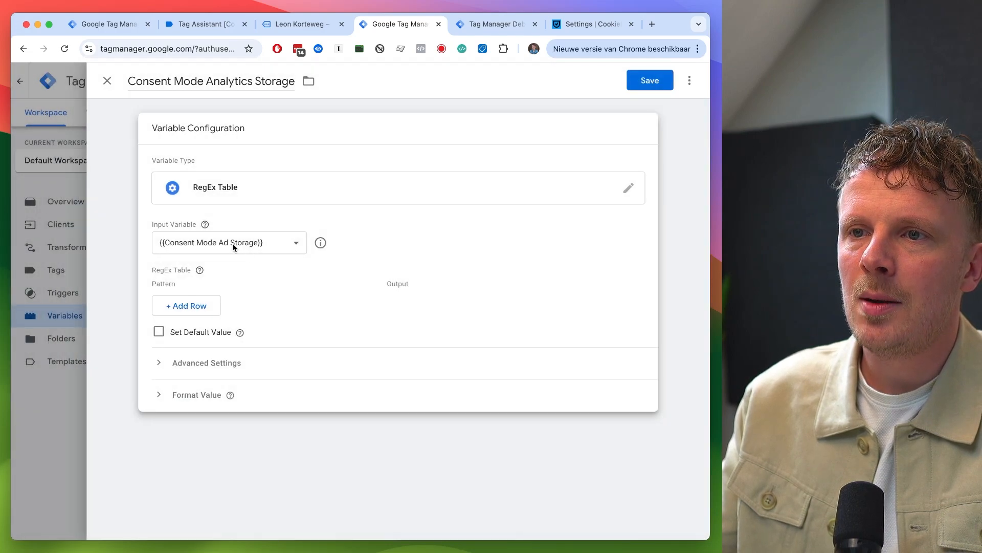
click(230, 243)
click(225, 269)
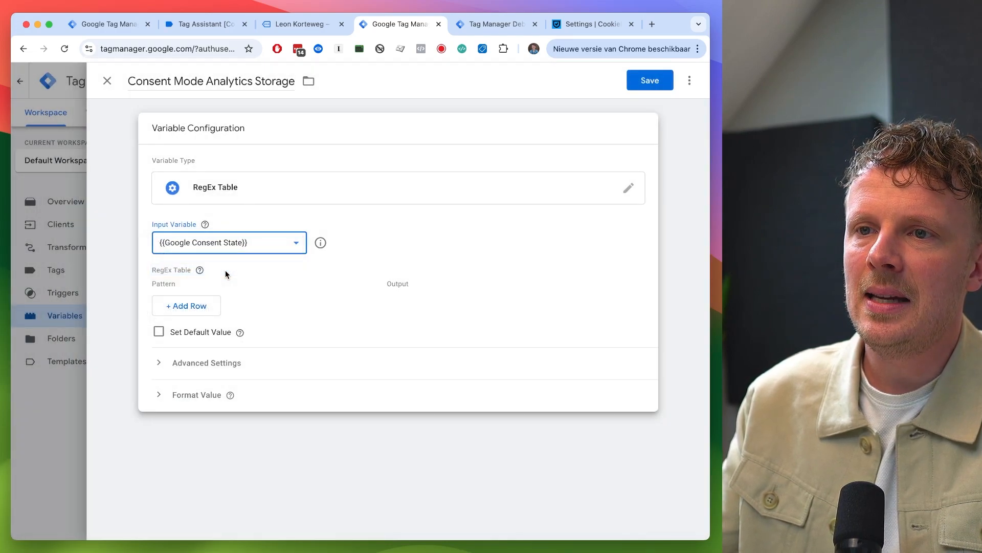
- Enable a default value of denied and turn off capture groups and replace functionality
click(166, 333)
click(215, 366)
text(d)
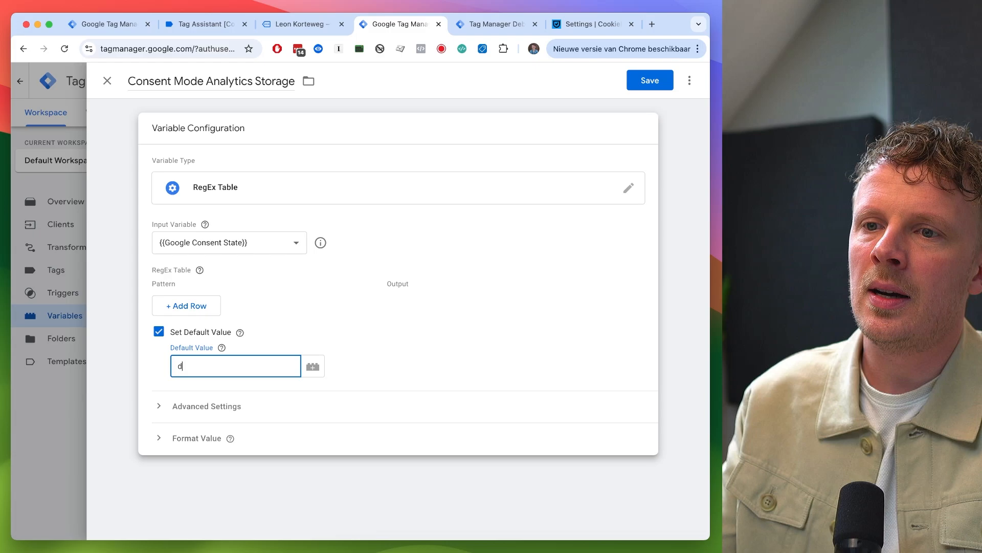
text(enied)
click(198, 405)
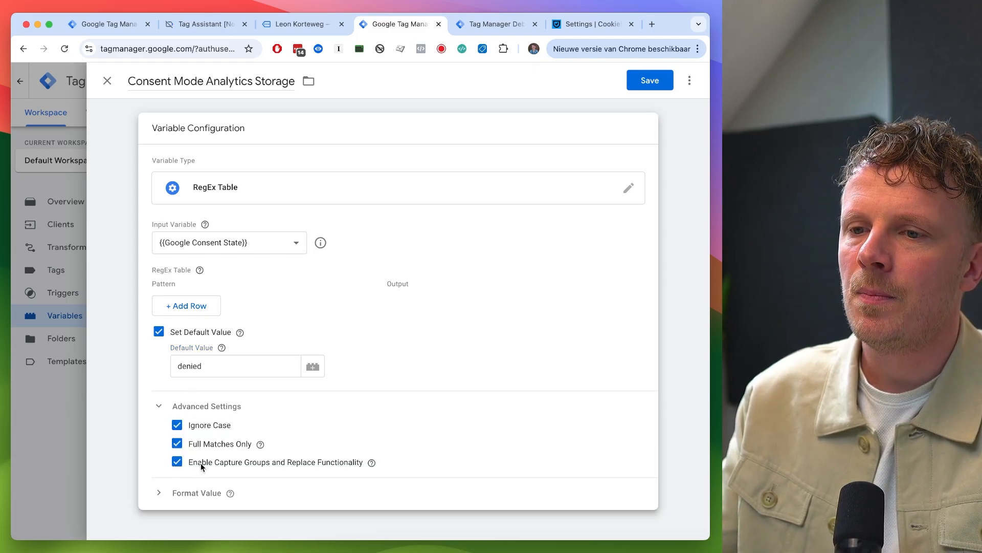
click(180, 463)
- Add a row mapping the pattern G1.1 to the output granted and save the variable
click(202, 305)
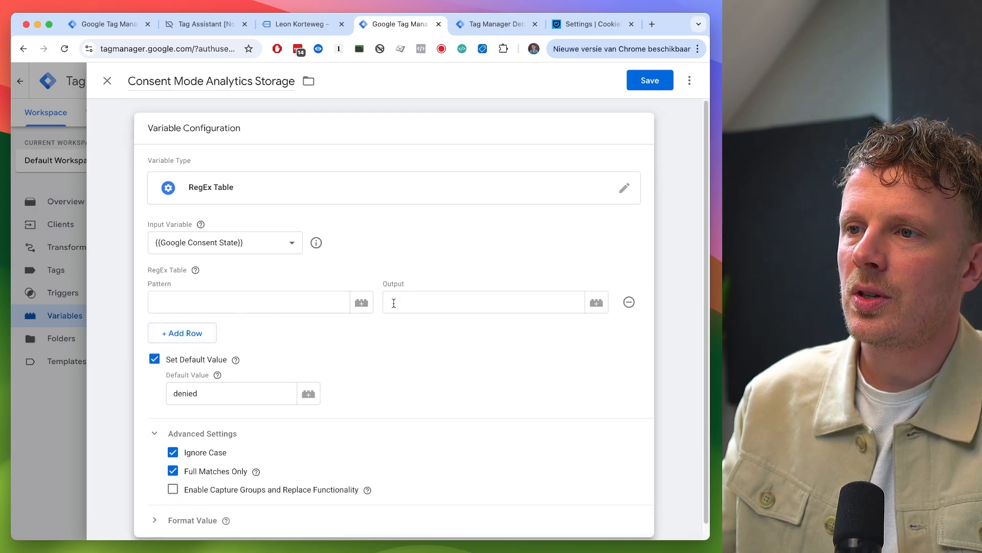
click(434, 300)
text(granted)
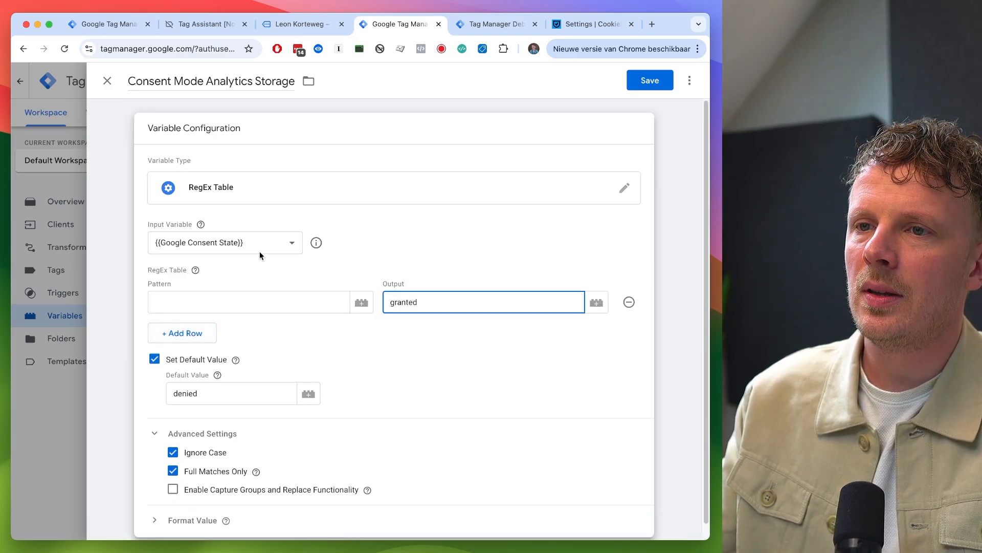
click(223, 303)
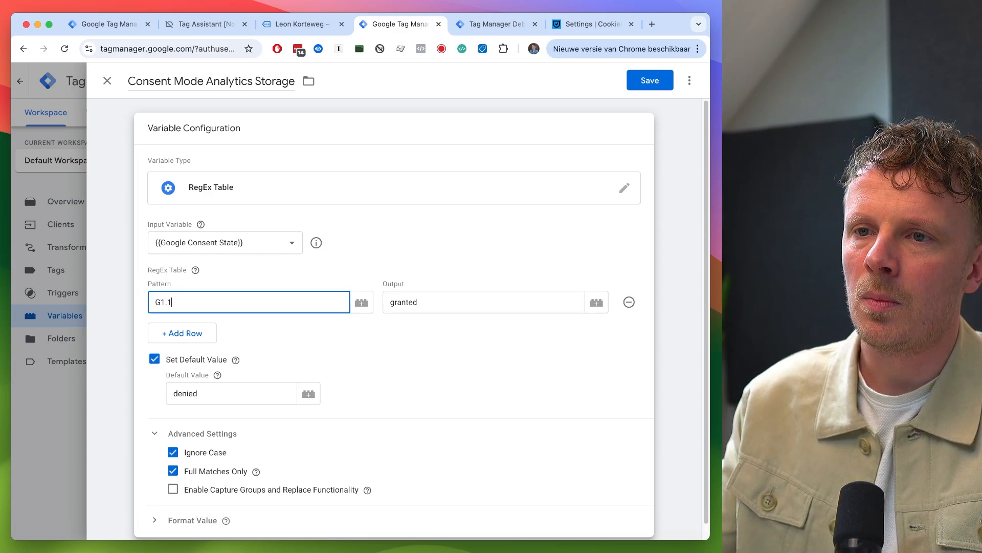
drag(164, 302, 154, 302)
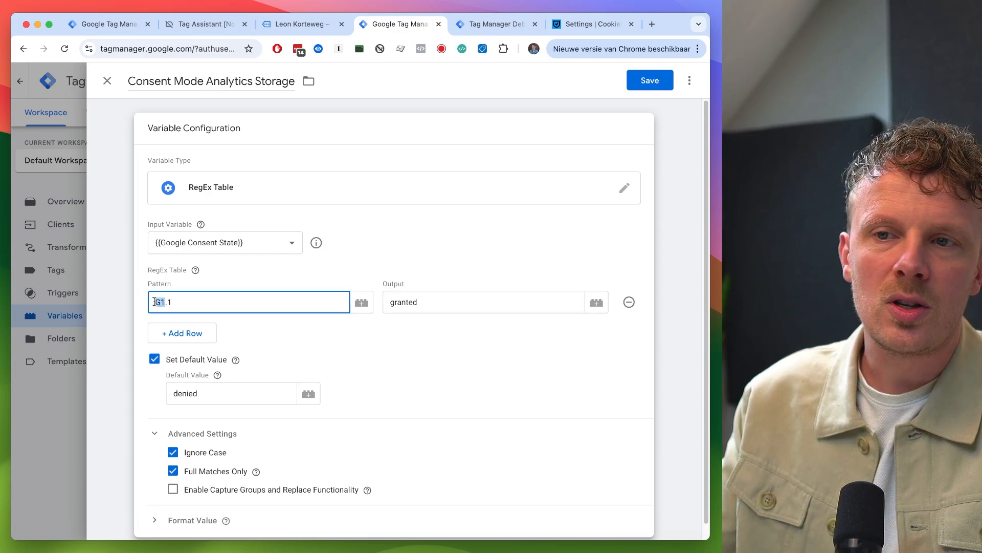
click(169, 302)
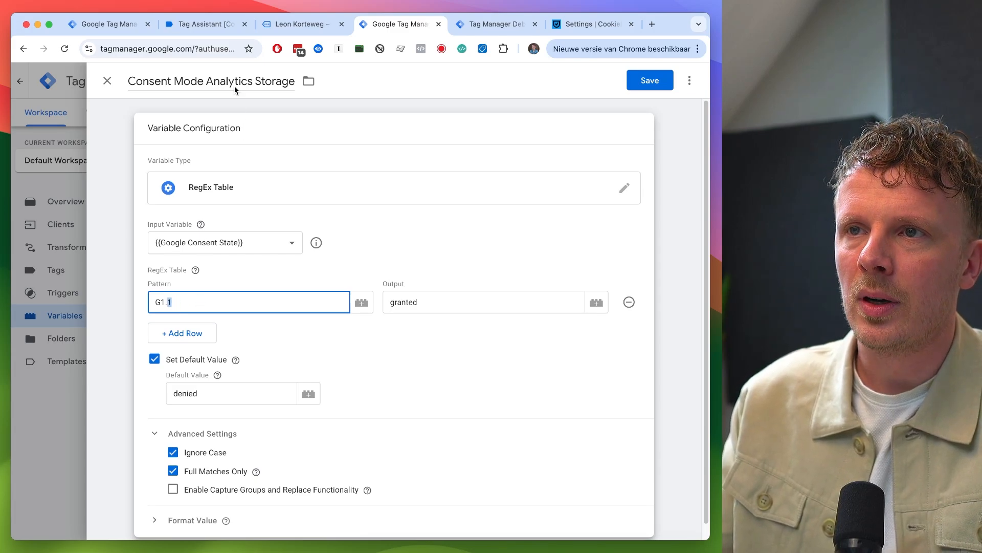
click(653, 85)
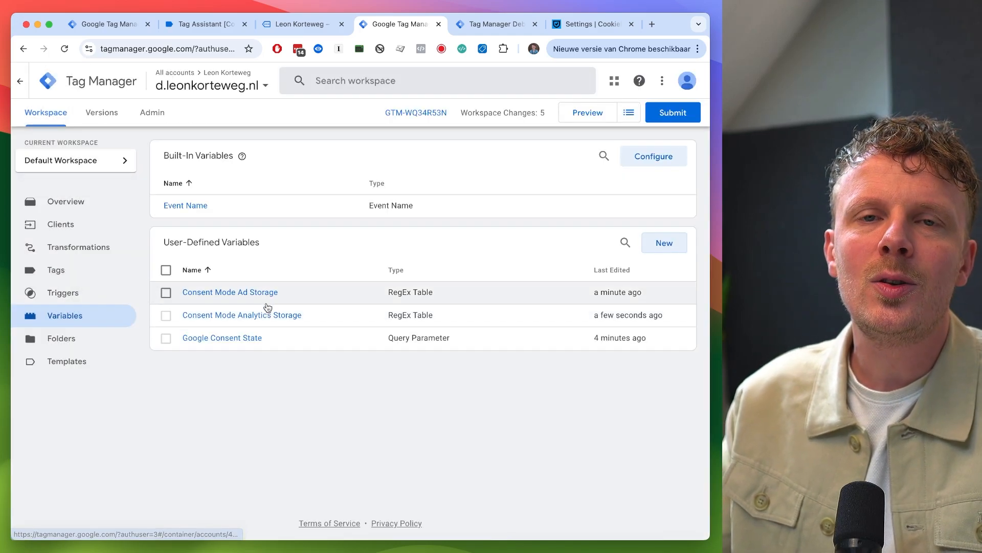
- Open the tags list and return to the variables list
click(84, 269)
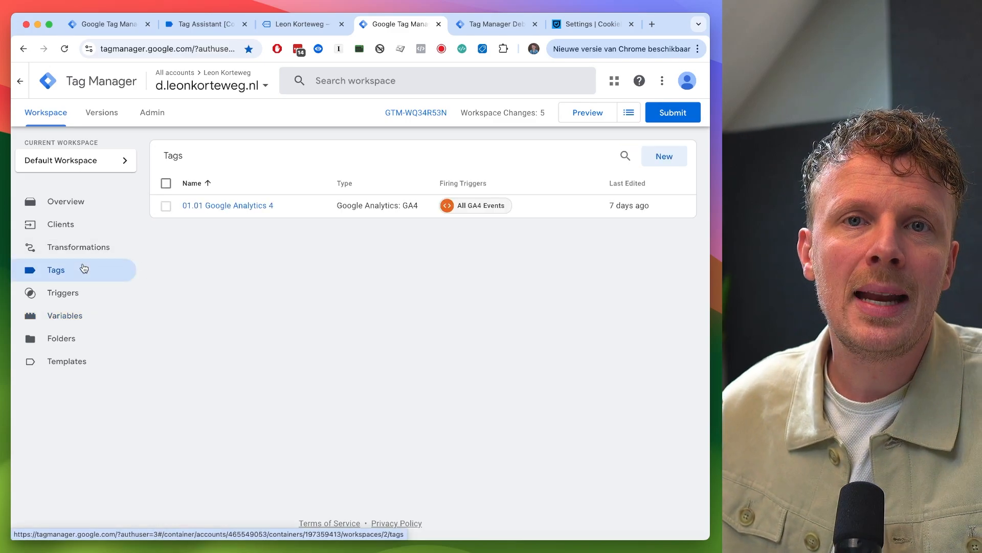
click(80, 317)
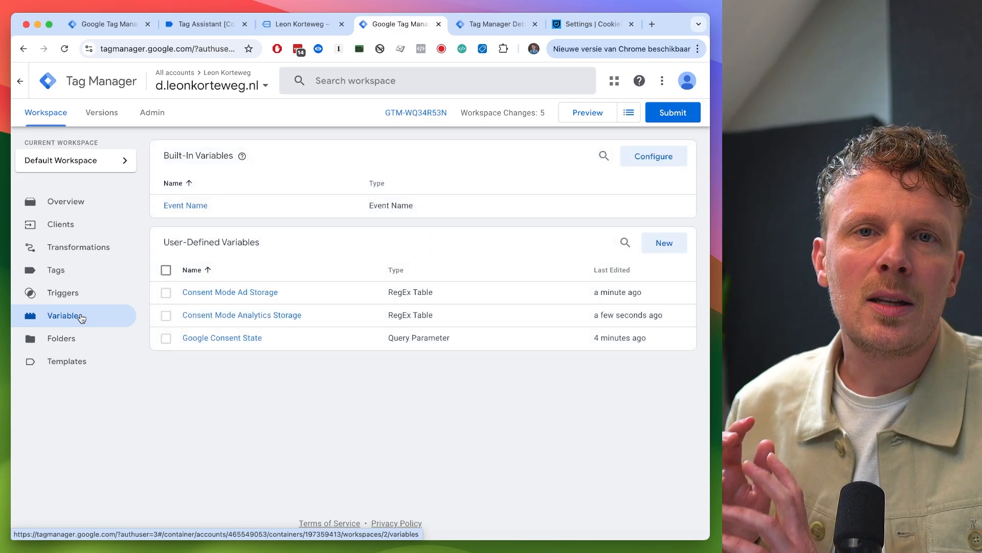
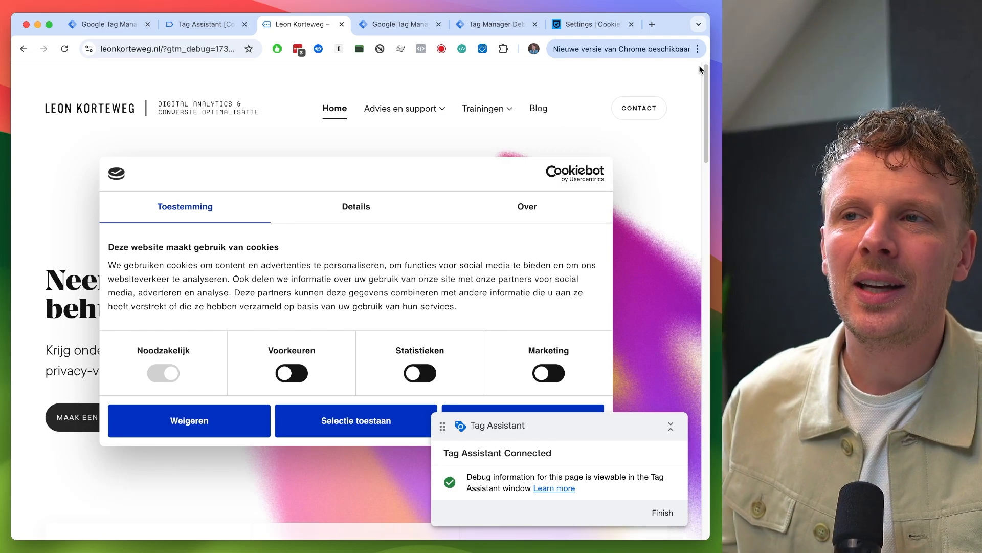
- Accept all cookies in the Cookiebot consent banner on the website
key(super+1)
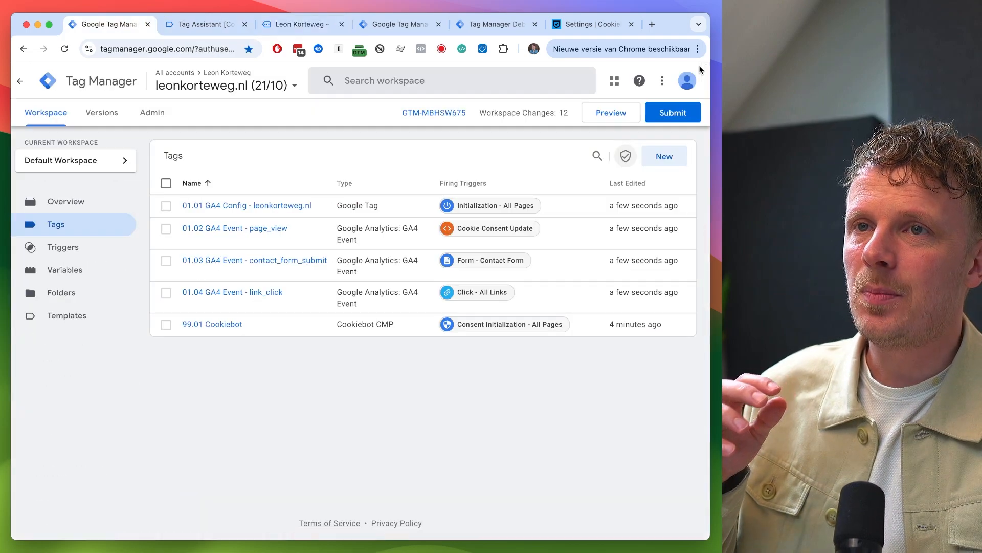
key(super+4)
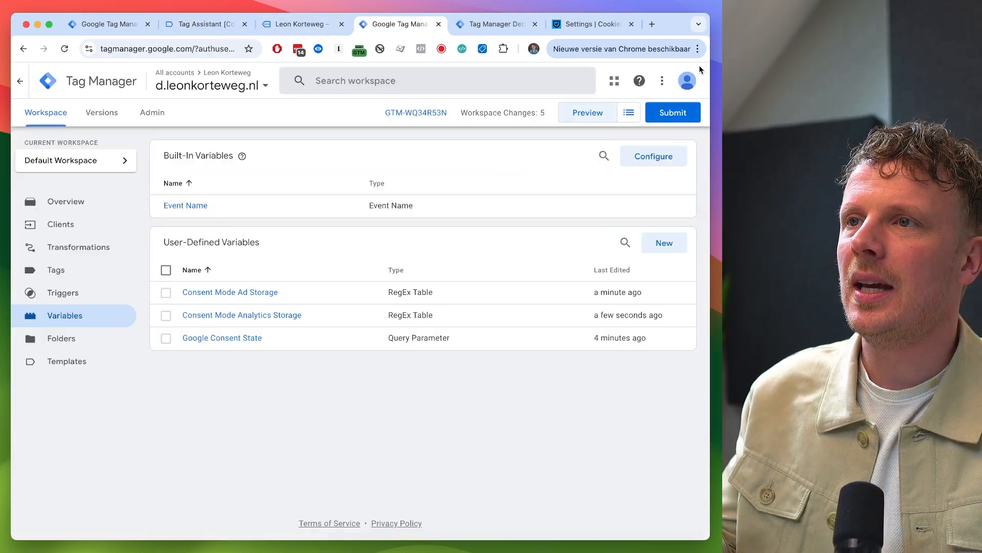
key(super+3)
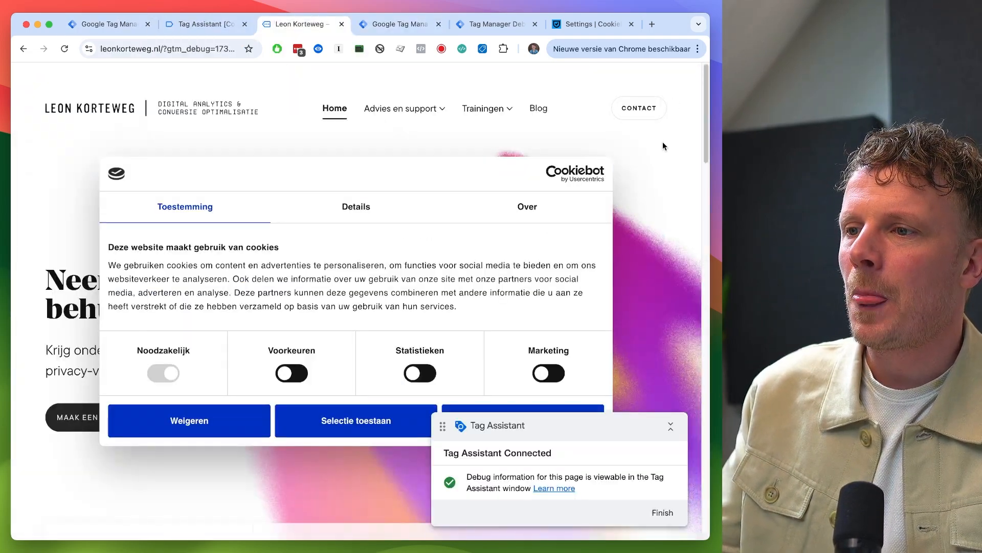
click(680, 431)
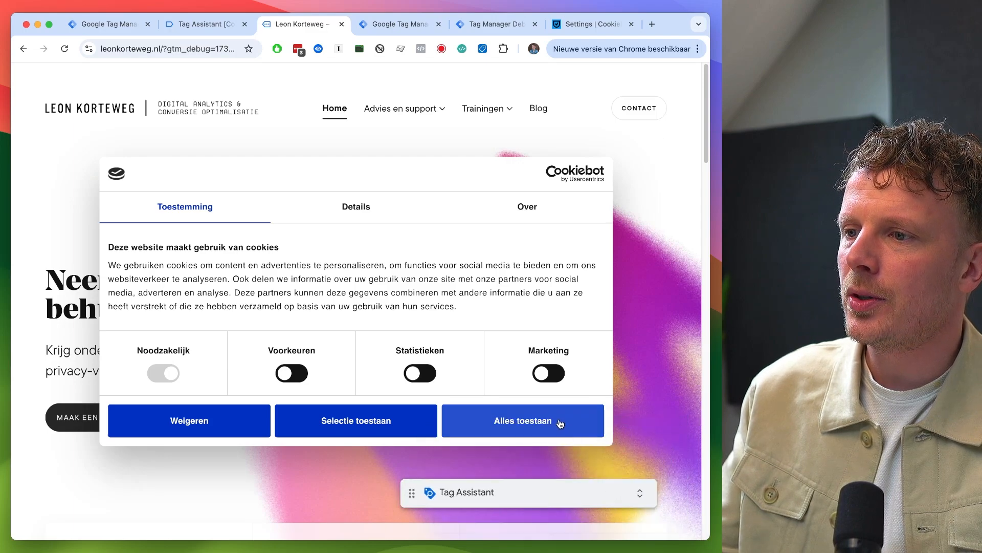
click(560, 420)
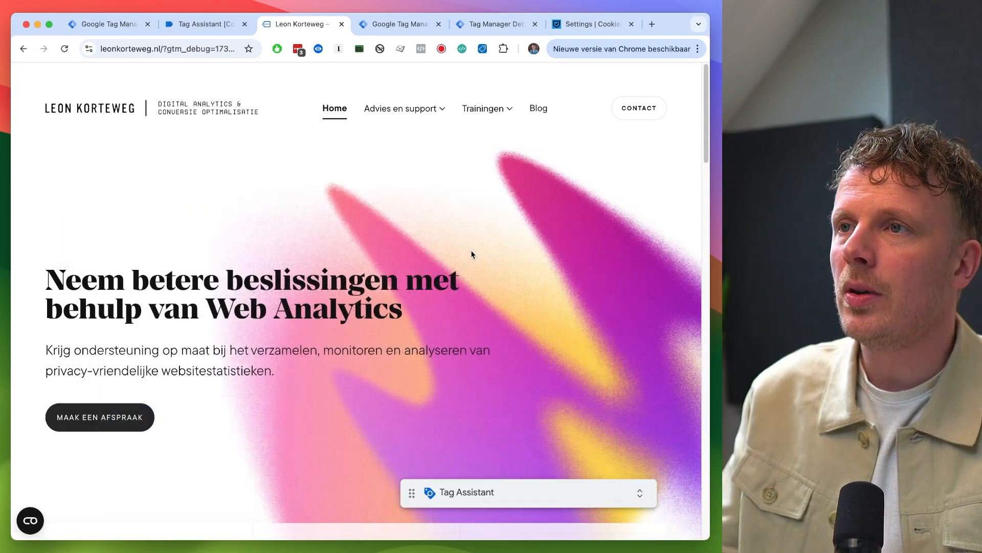
- Inspect the variables of the page_view event in the Tag Manager debug window
click(489, 25)
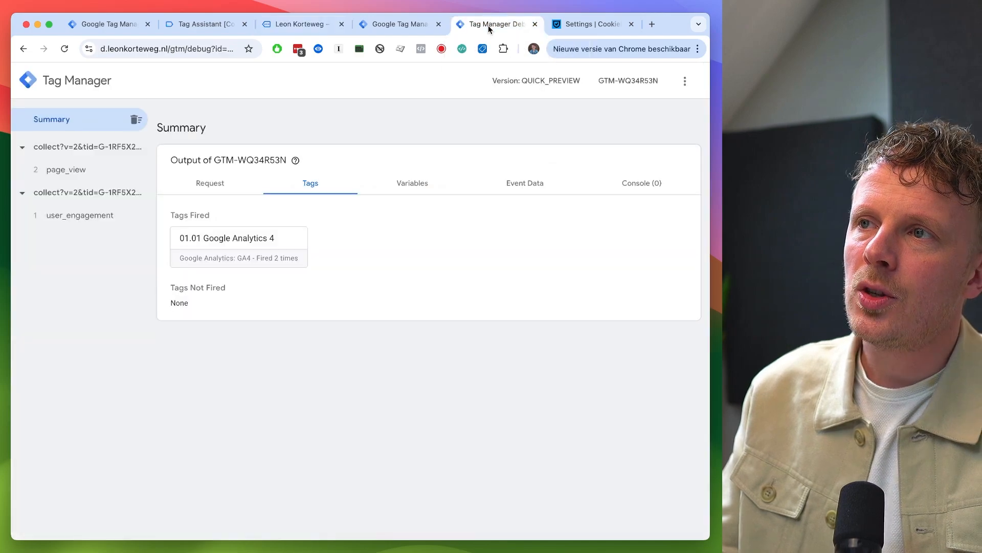
click(86, 170)
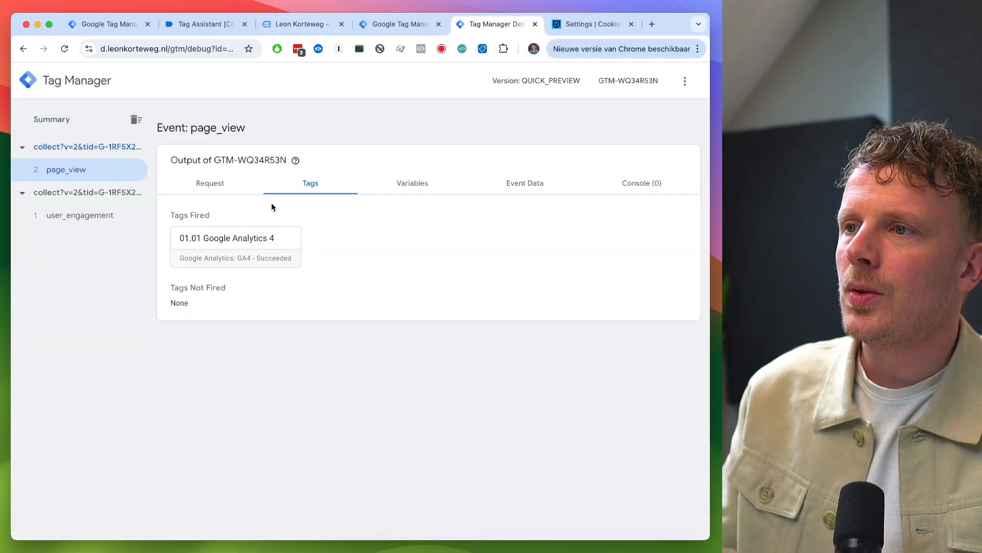
click(418, 185)
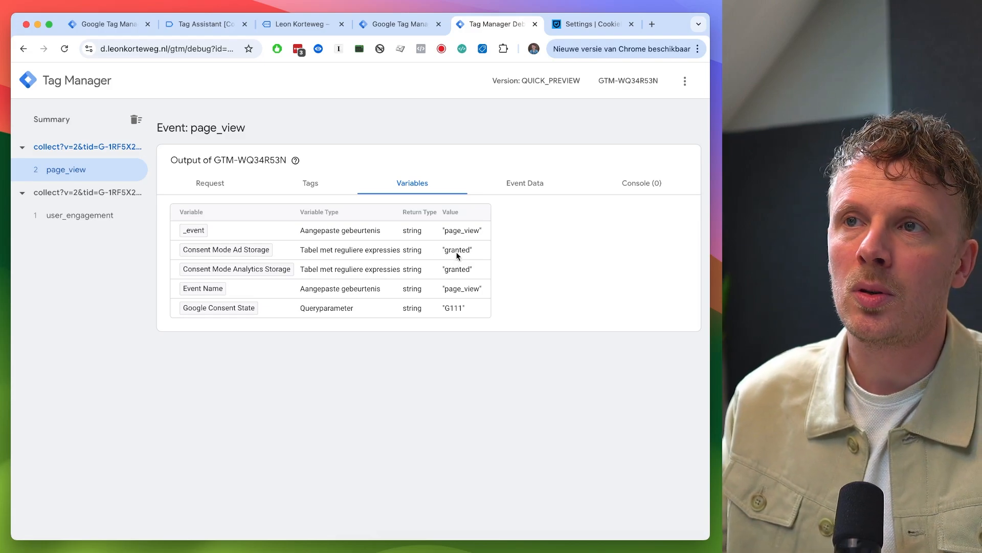
- Delete the CookieConsent cookie in the browser's developer tools and reload the website
key(super+3)
right_click(338, 227)
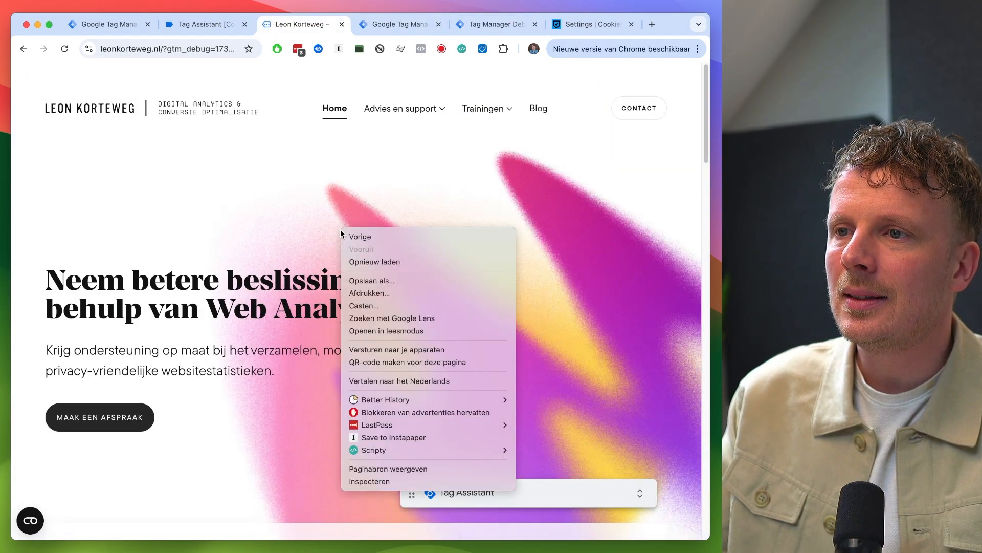
click(382, 481)
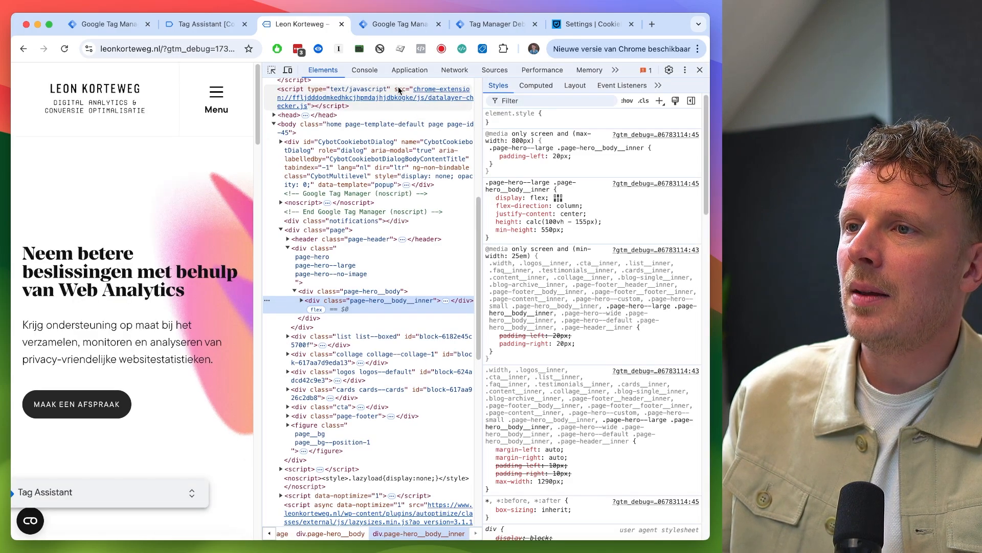
click(409, 69)
click(463, 112)
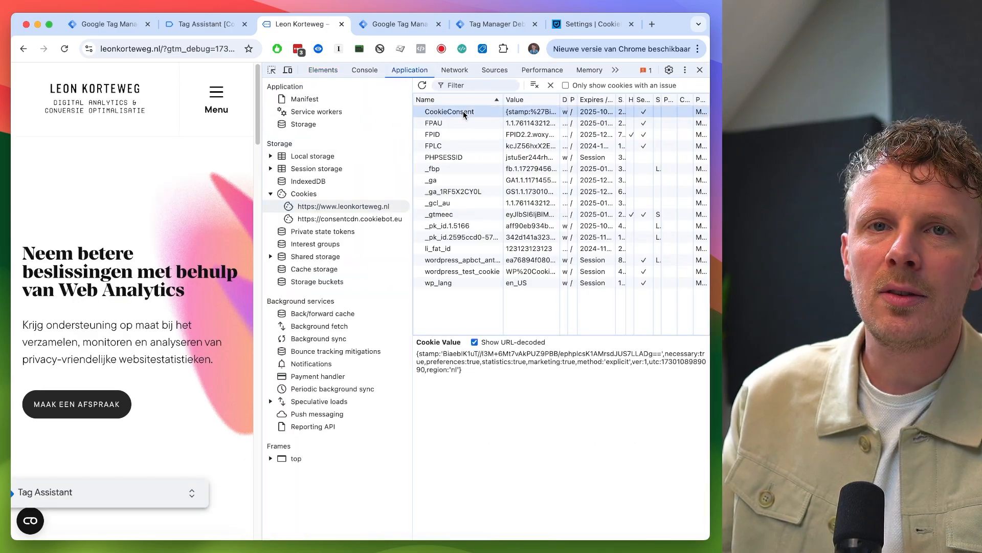
key(Delete)
click(700, 70)
key(super+r)
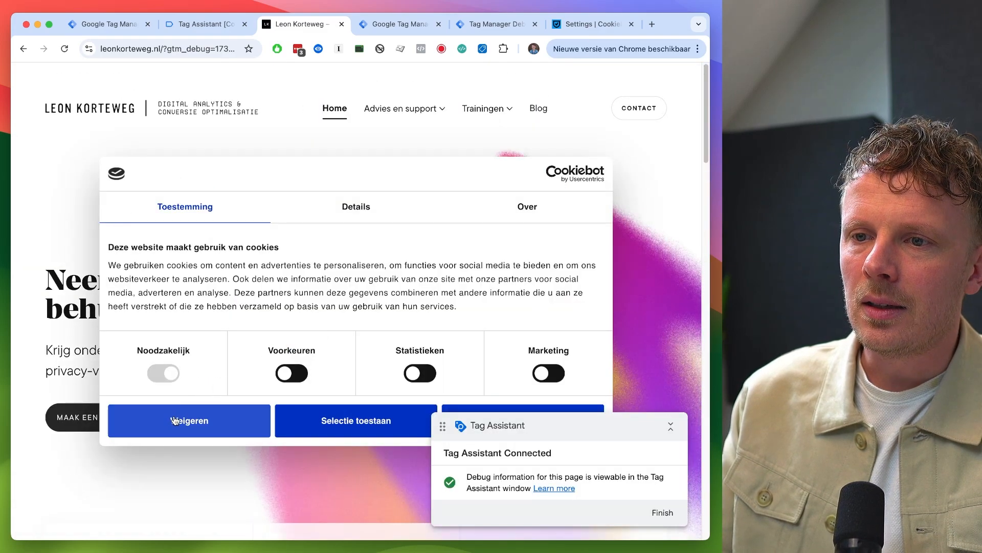
- Decline all cookies in the consent banner and inspect the new page_view event's variables
click(177, 420)
click(493, 24)
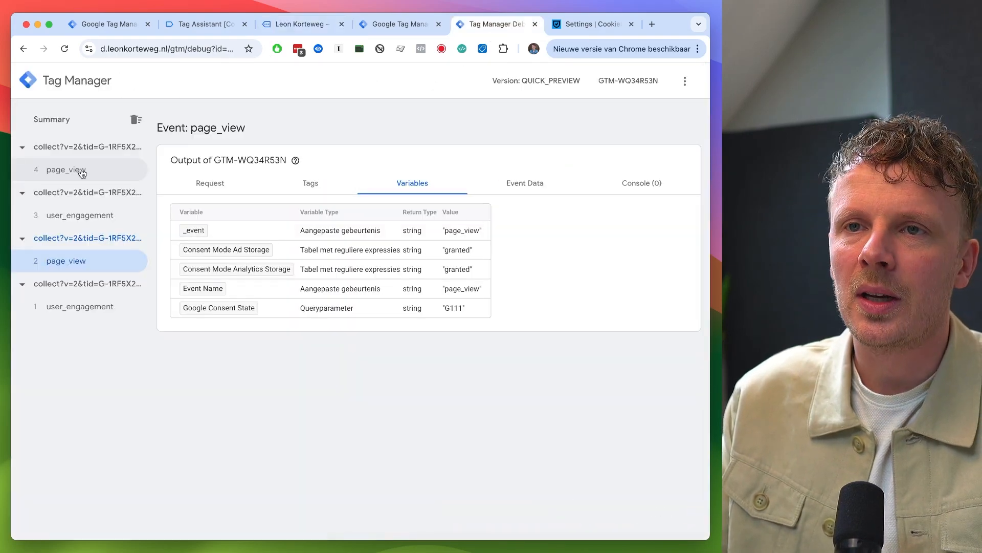
click(94, 175)
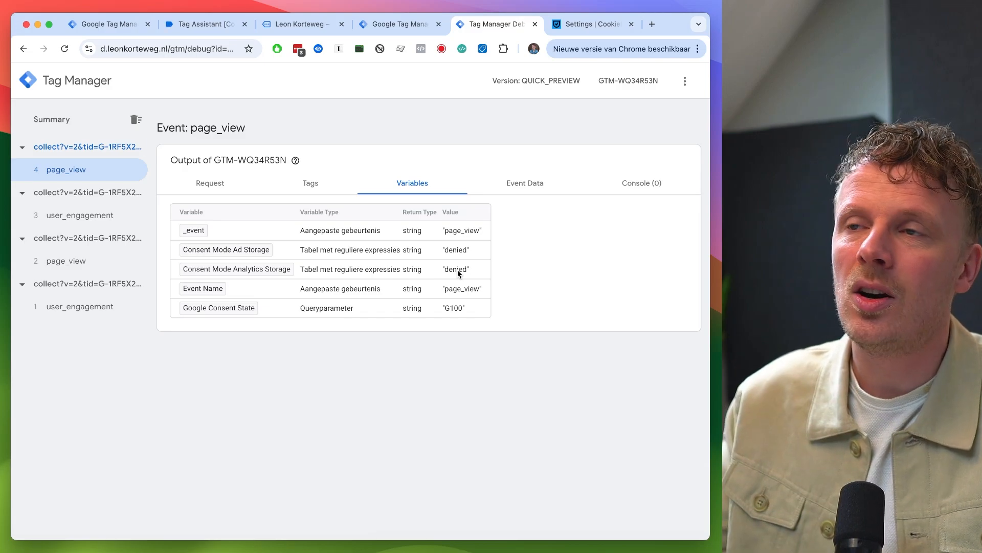
- Delete the CookieConsent cookie again in developer tools and reload the website
key(super+3)
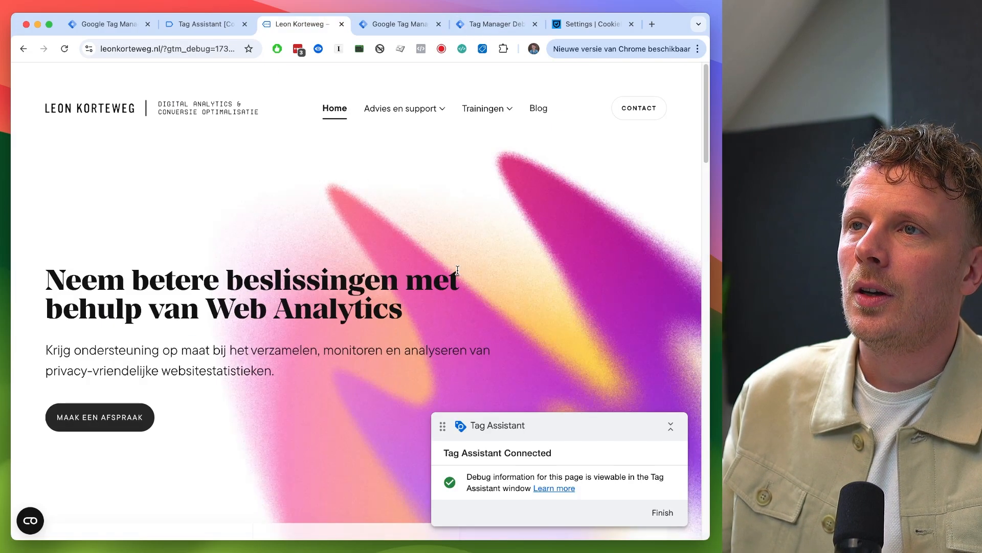
right_click(333, 267)
key(Escape)
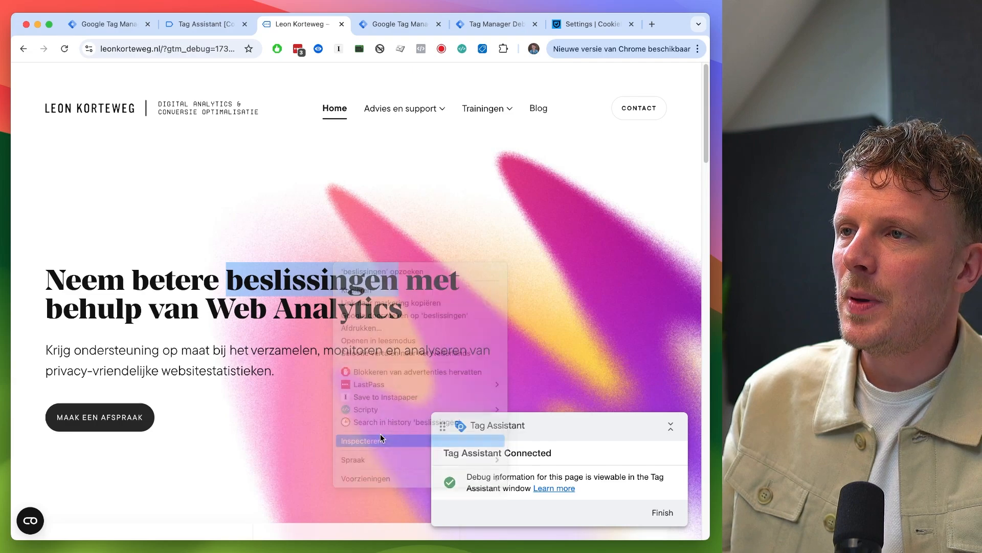
mouse_move(471, 110)
key(alt+super+i)
click(409, 70)
click(457, 112)
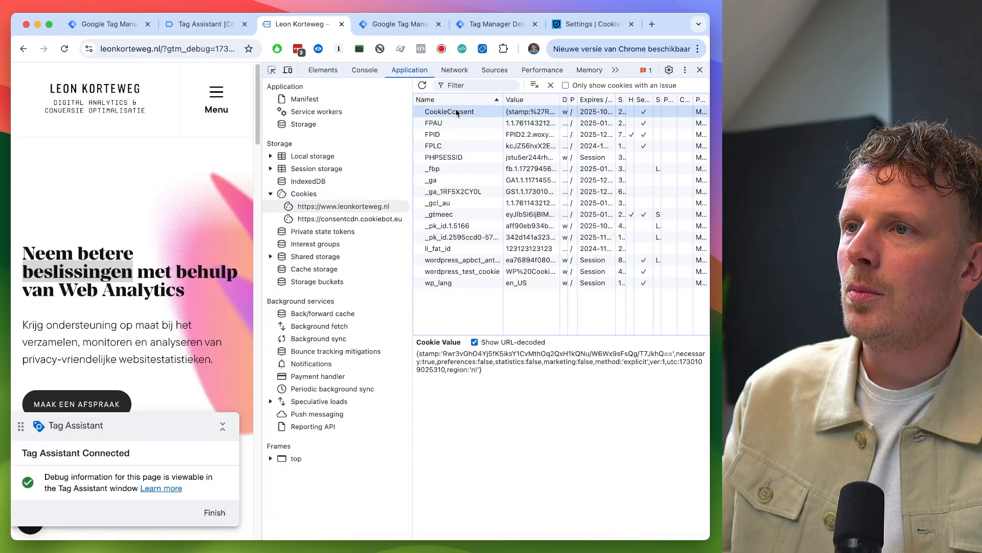
key(Delete)
click(700, 70)
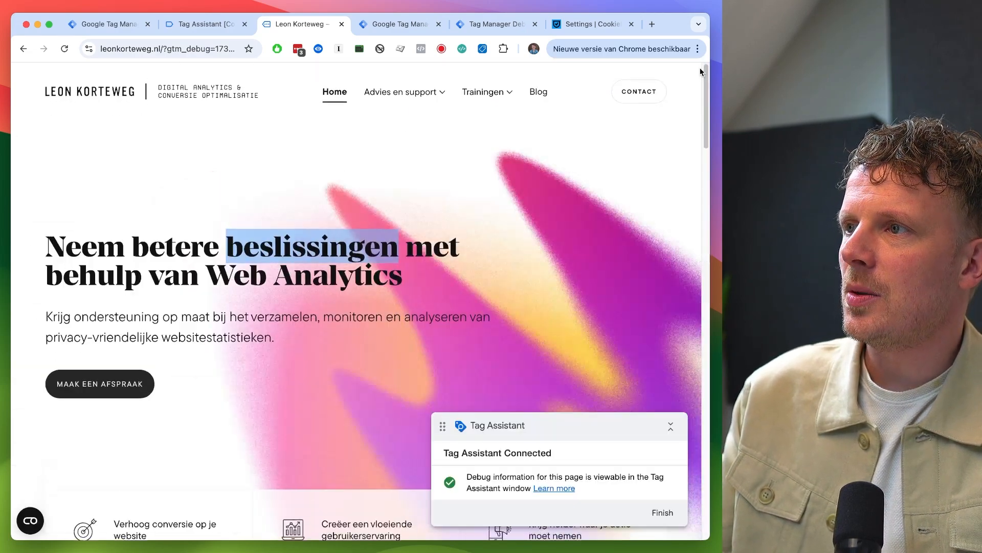
key(super+r)
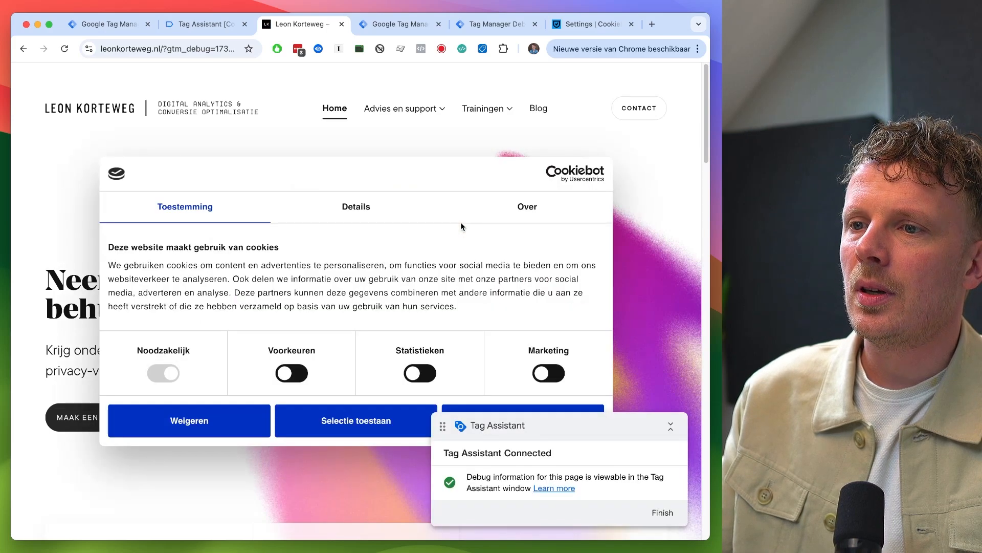
- Allow only preferences and statistics cookies, and inspect the newest page_view event's variables in the debug window
click(421, 378)
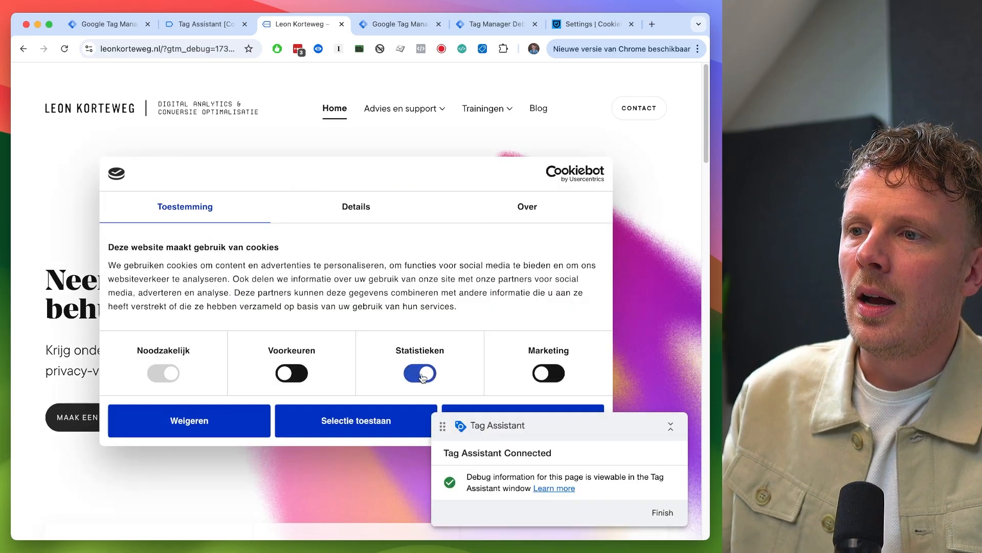
click(294, 373)
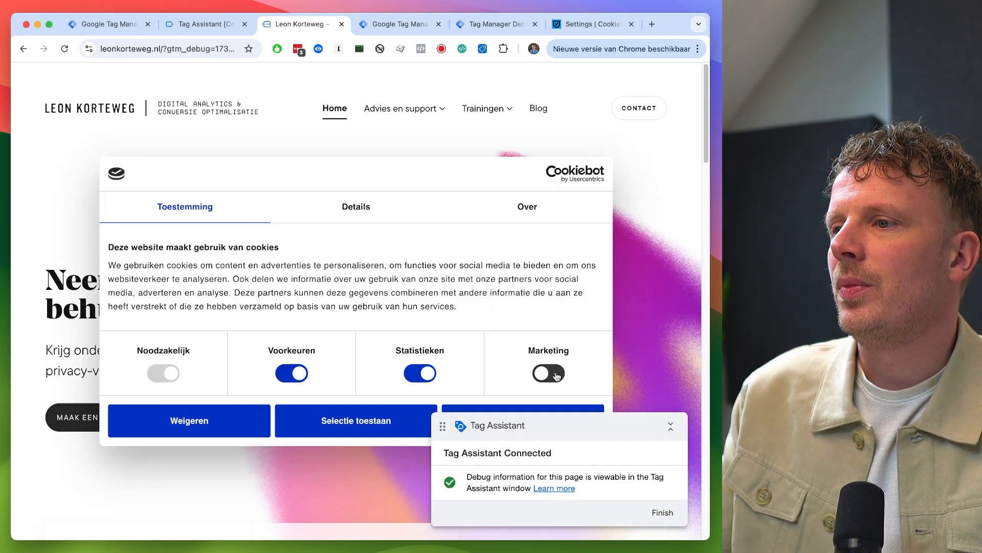
click(338, 429)
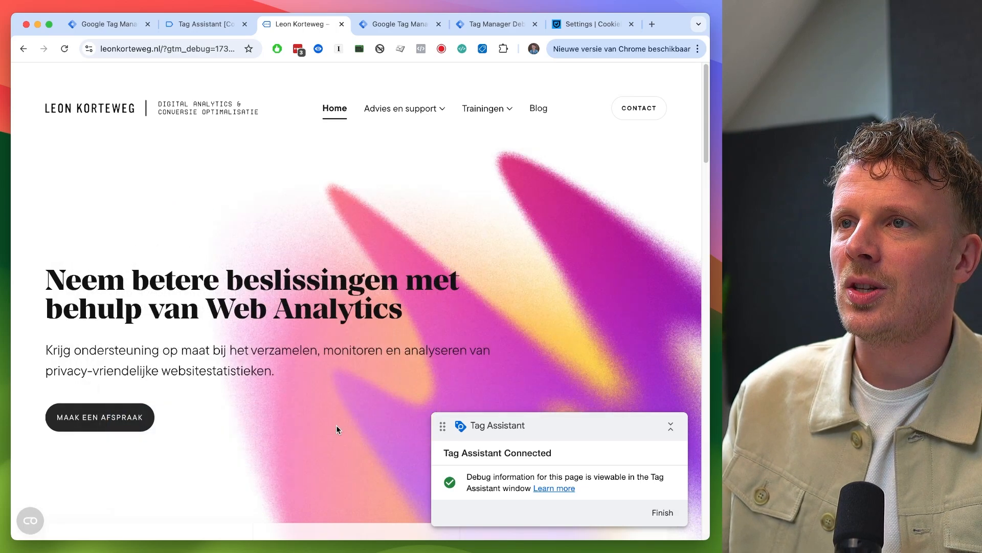
click(498, 29)
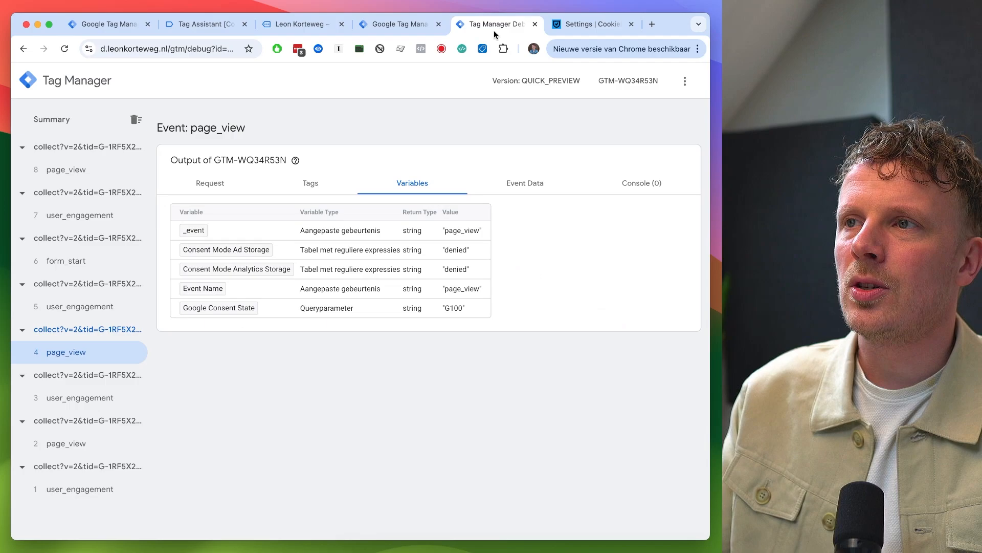
click(58, 175)
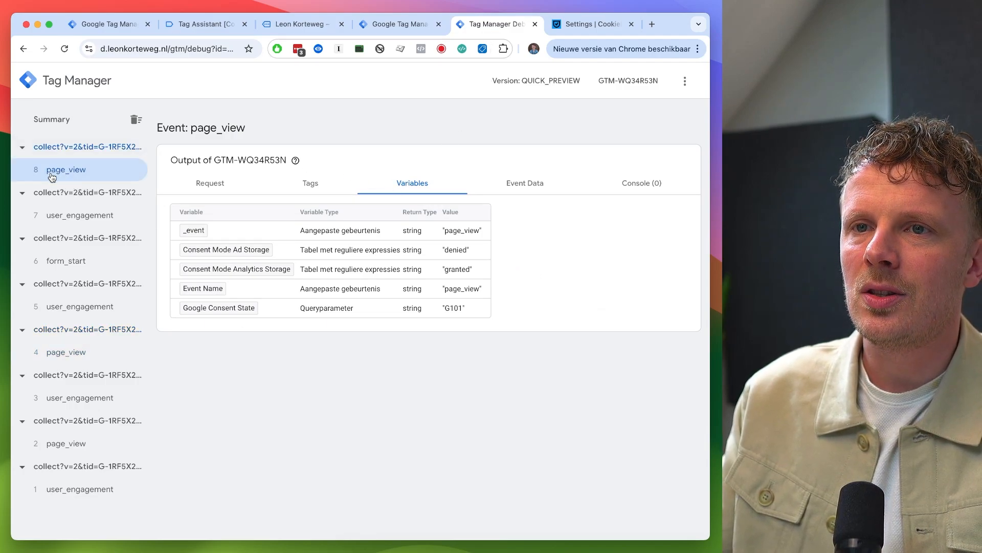